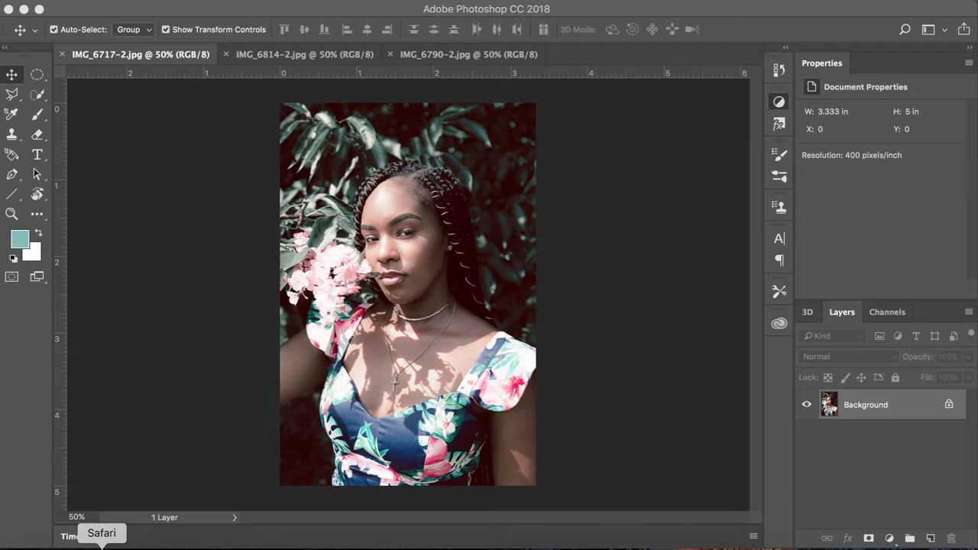
Switch to Safari, examine the photo overlay listings on the Etsy home page, and return to Photoshop.
left_click(101, 544)
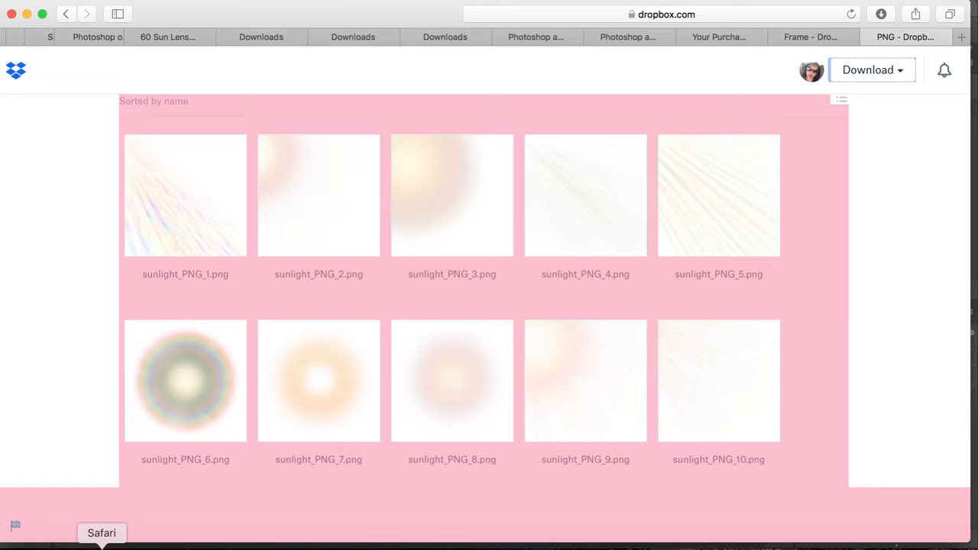
left_click(287, 39)
scroll(379, 162, "up", 5)
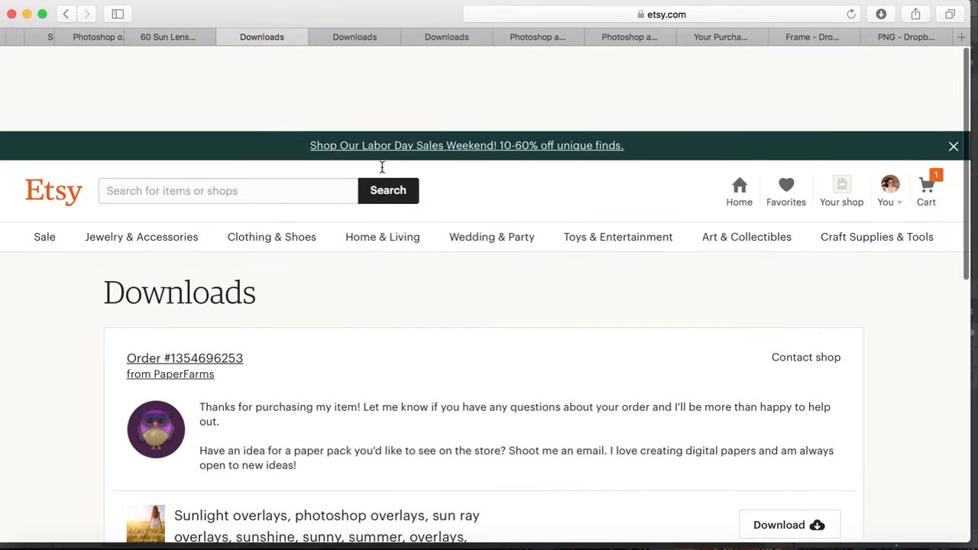
left_click(63, 104)
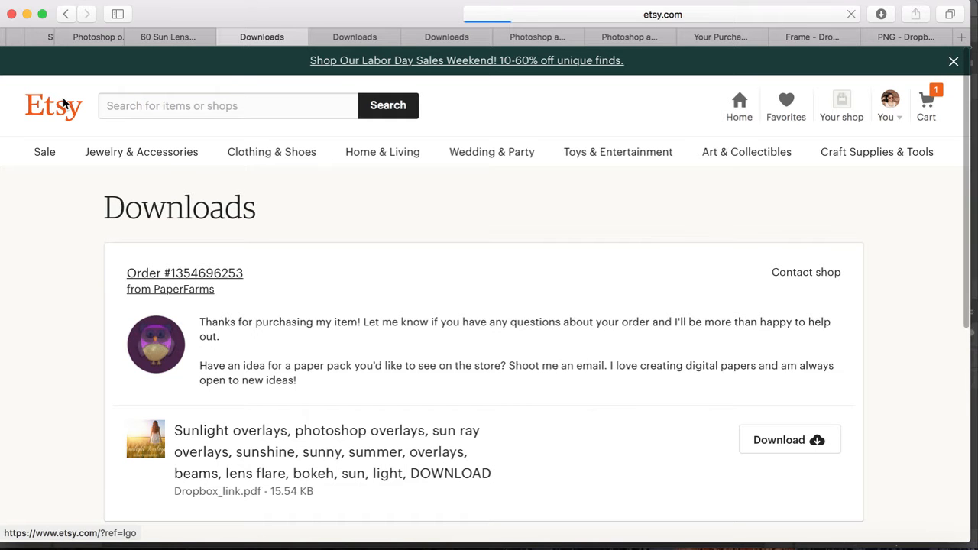
scroll(494, 343, "down", 1)
scroll(493, 342, "down", 5)
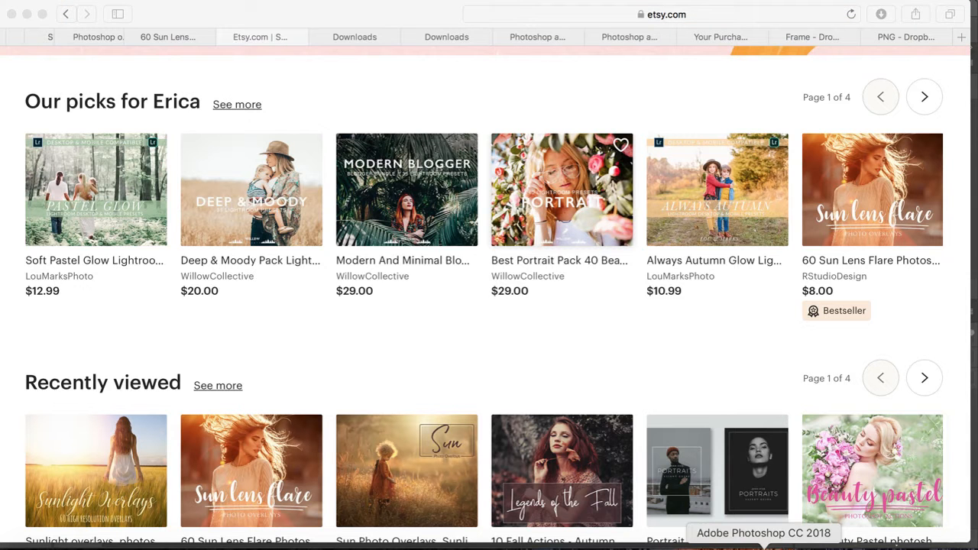
right_click(764, 549)
left_click(764, 549)
left_click(764, 549)
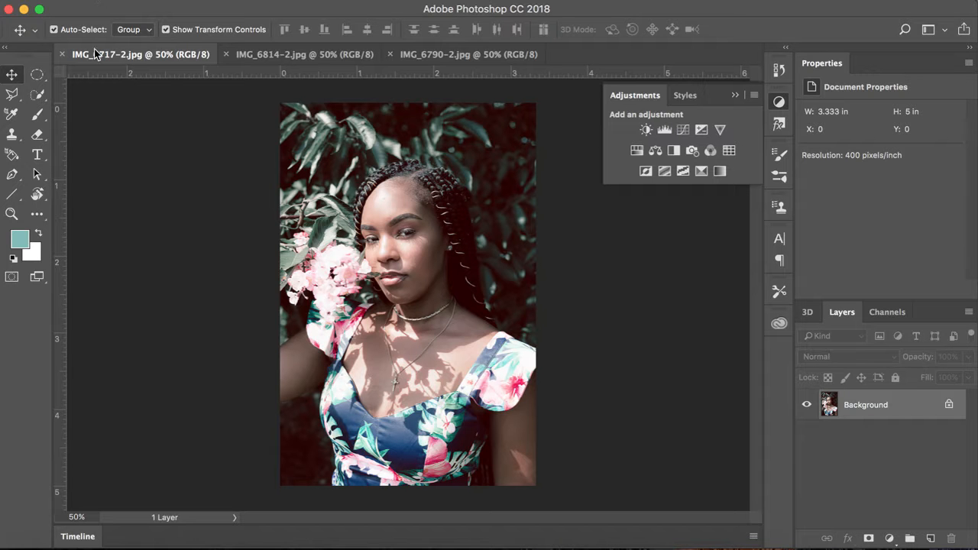
Start placing an embedded image and open the Photoshop Overly folder inside Downloads.
left_click(144, 3)
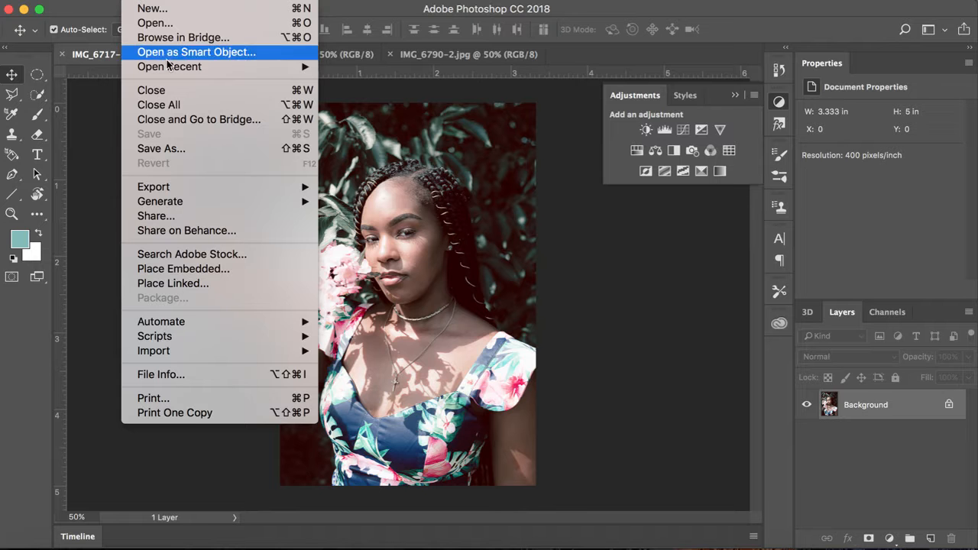
left_click(245, 272)
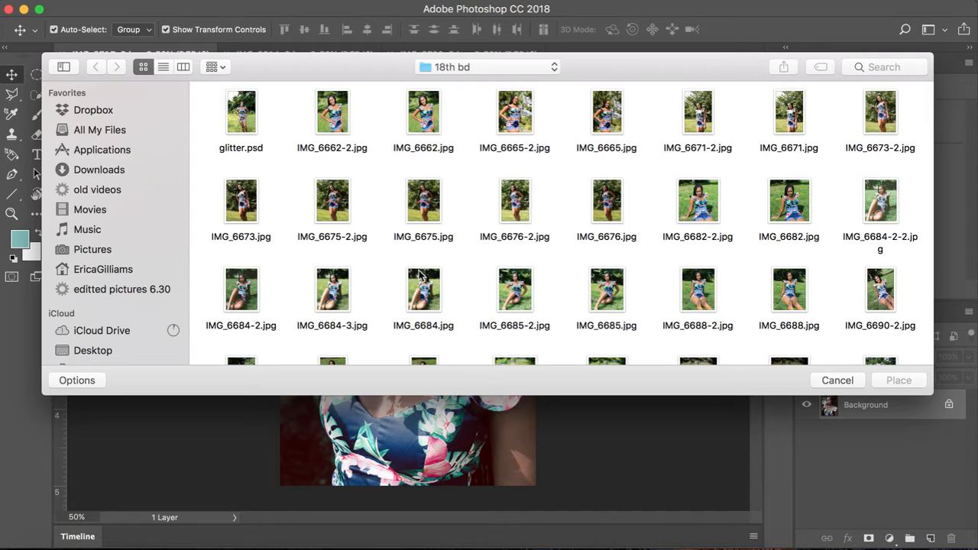
left_click(113, 173)
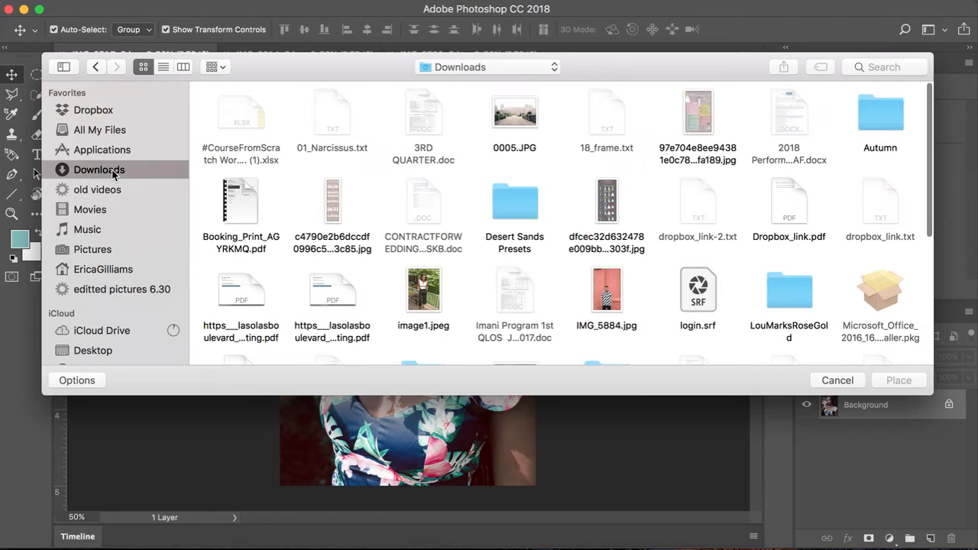
scroll(611, 221, "down", 4)
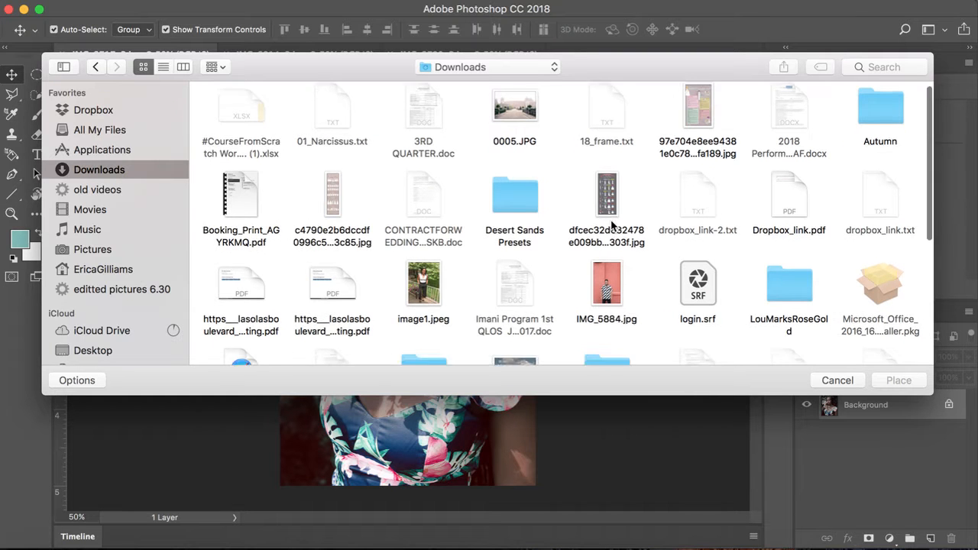
left_click(601, 259)
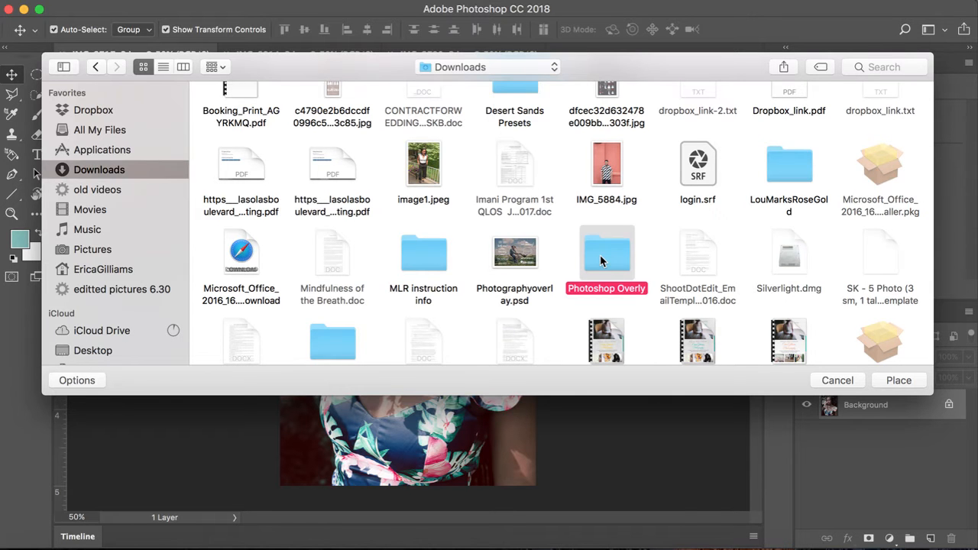
double_click(600, 261)
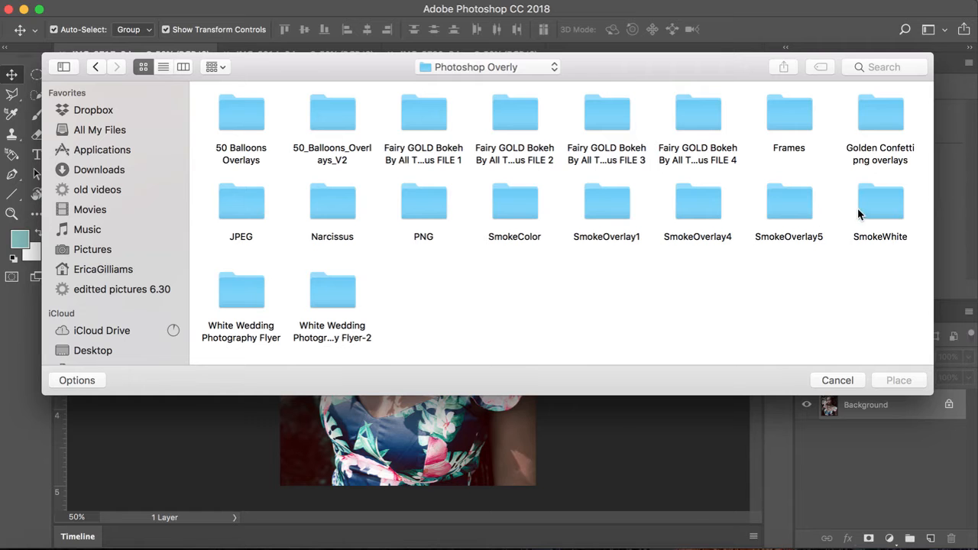
Look through the SmokeWhite, SmokeOverlay1 and SmokeOverlay5 folders for a suitable smoke overlay.
double_click(878, 207)
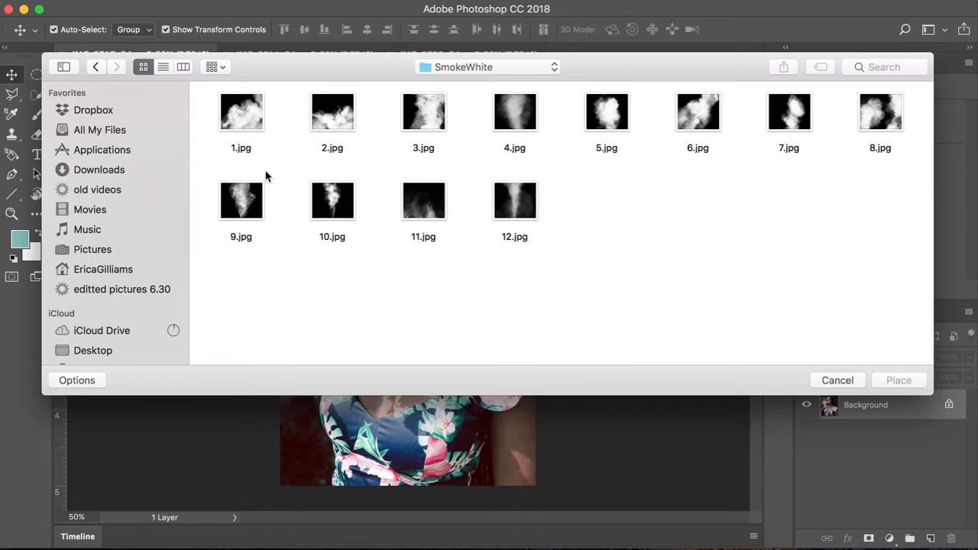
left_click(95, 67)
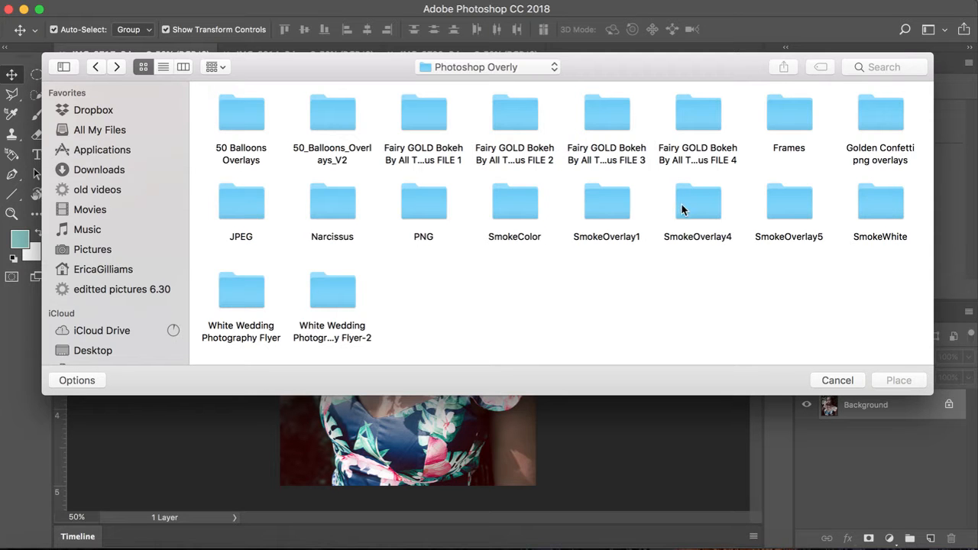
double_click(621, 208)
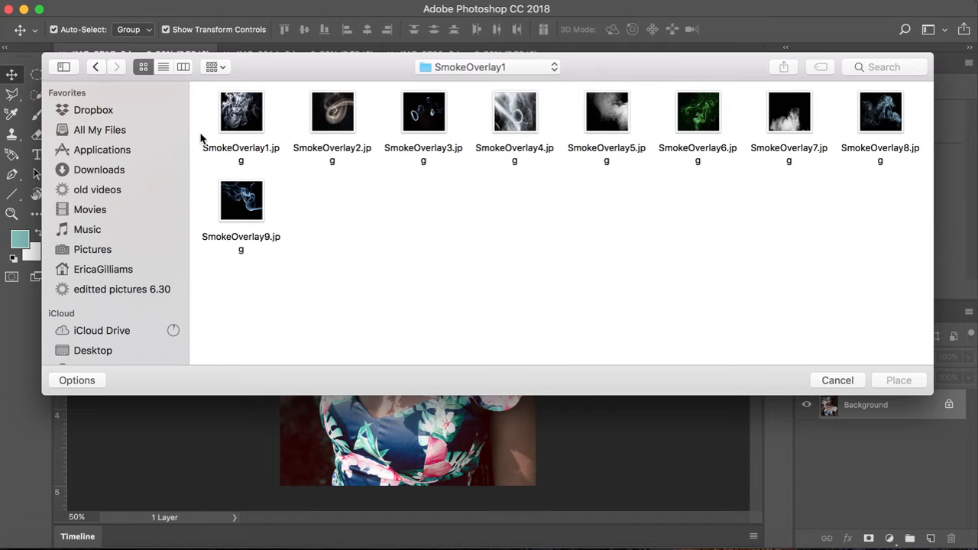
left_click(96, 66)
double_click(775, 206)
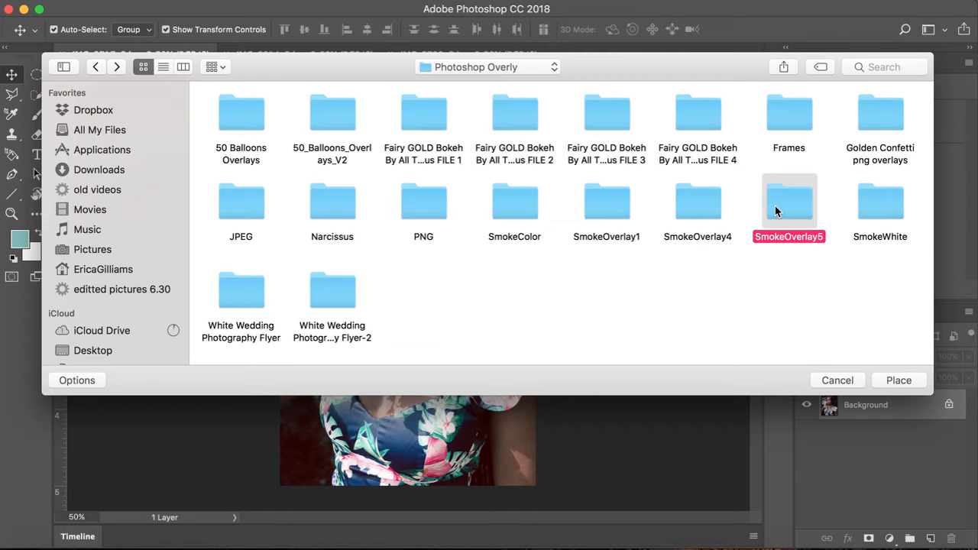
left_click(96, 67)
left_click(885, 210)
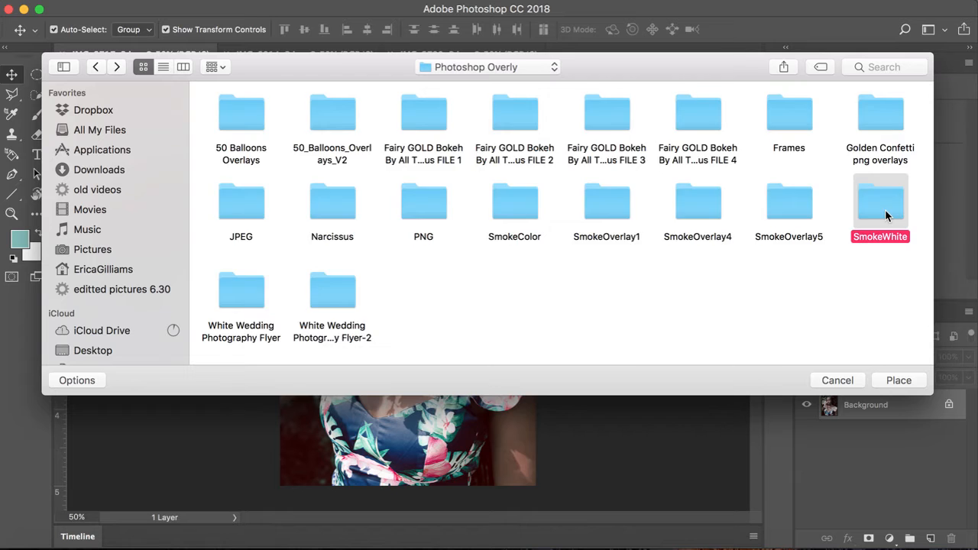
double_click(885, 209)
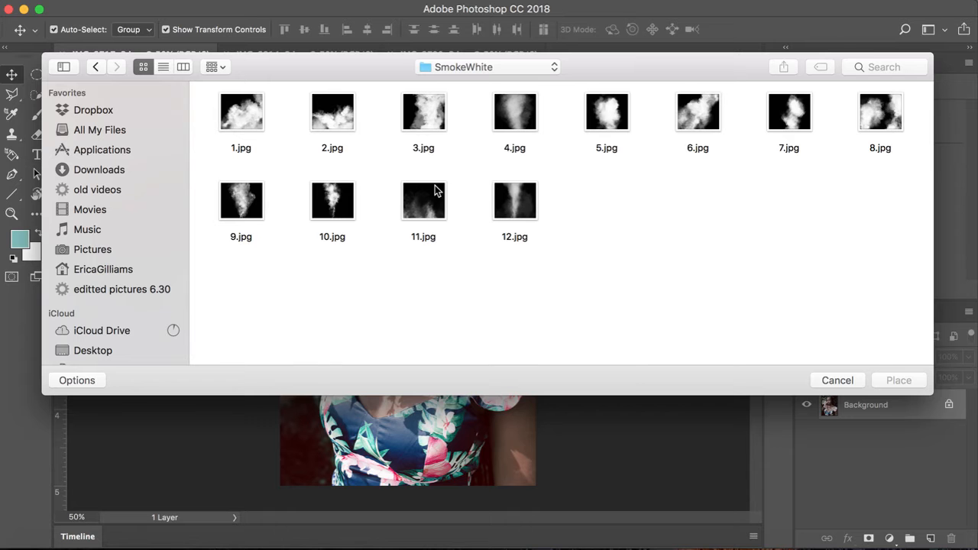
left_click(97, 68)
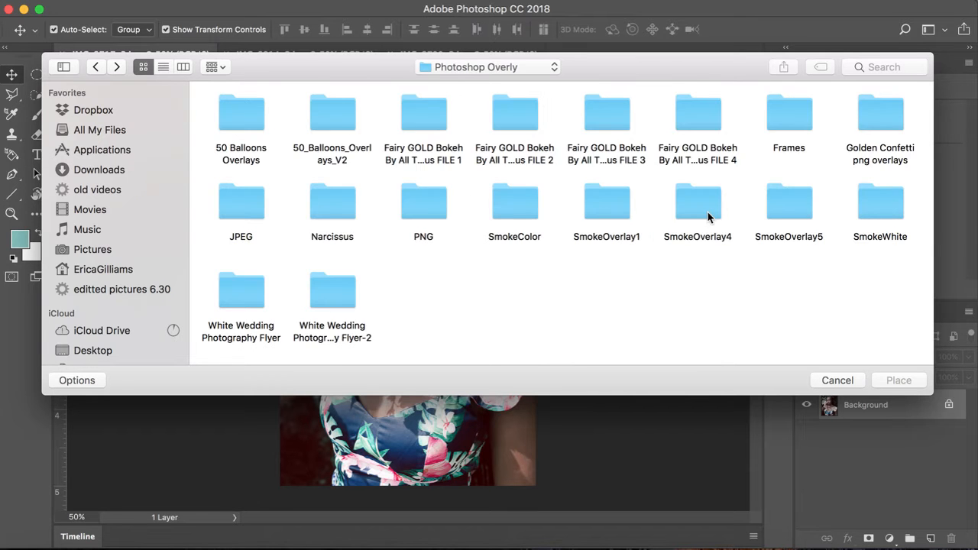
Try placing SmokeOverlay28.jpg from the SmokeOverlay4 folder over the portrait, and cancel the placement.
double_click(707, 214)
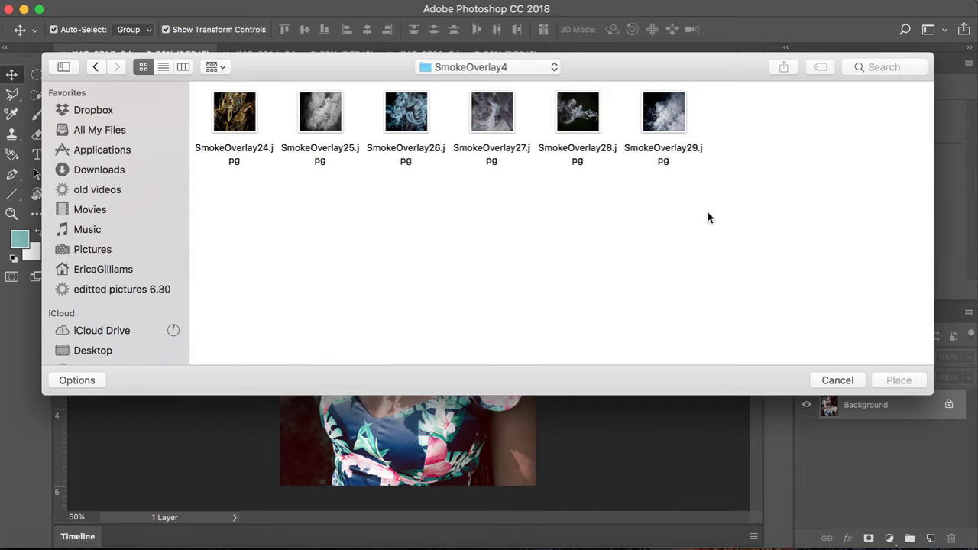
left_click(586, 115)
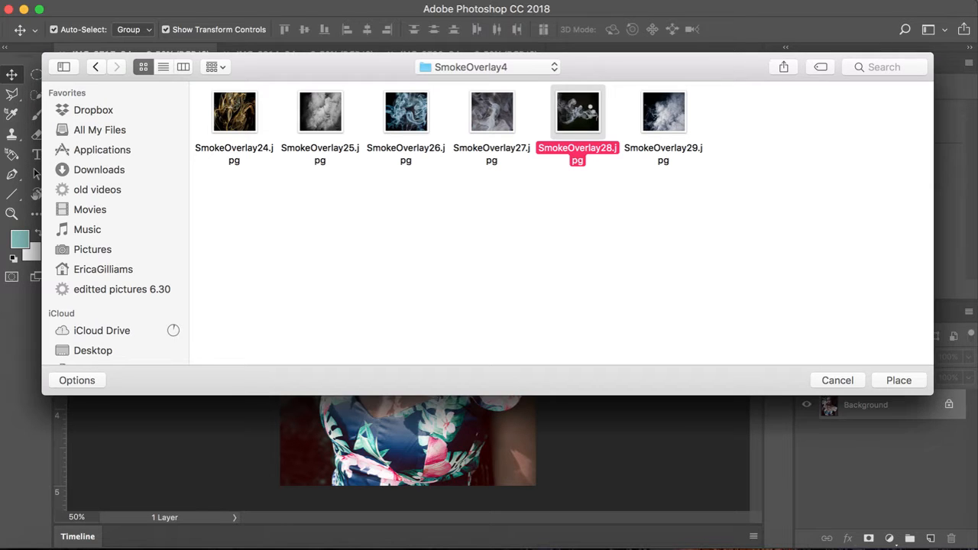
double_click(587, 114)
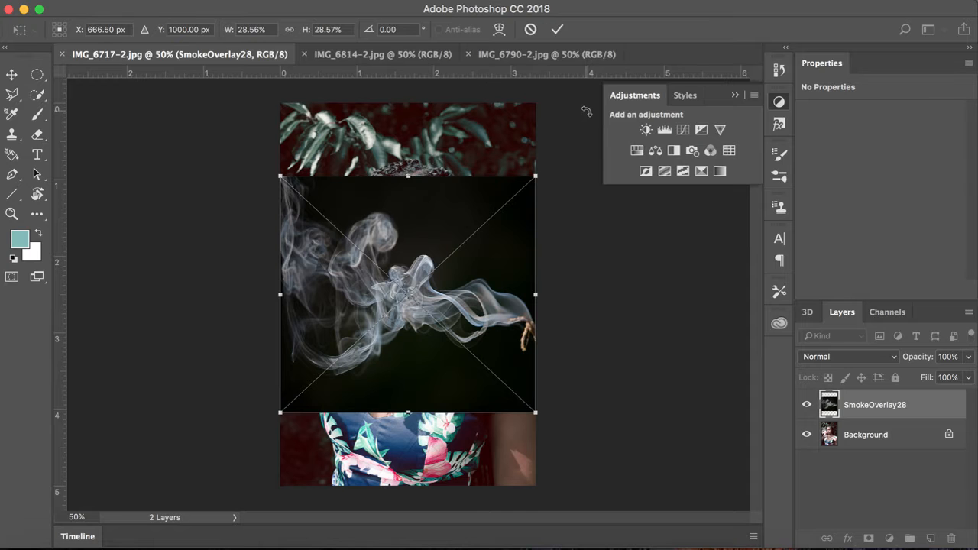
key("Escape")
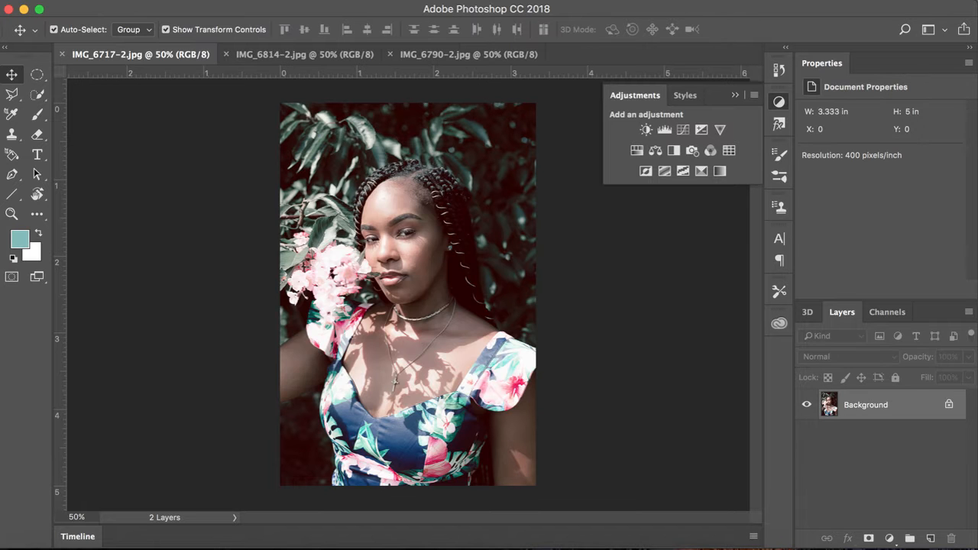
Place SmokeOverlay8.jpg from the SmokeOverlay1 folder in Downloads, Photoshop Overly, as an embedded layer over the portrait.
left_click(136, 1)
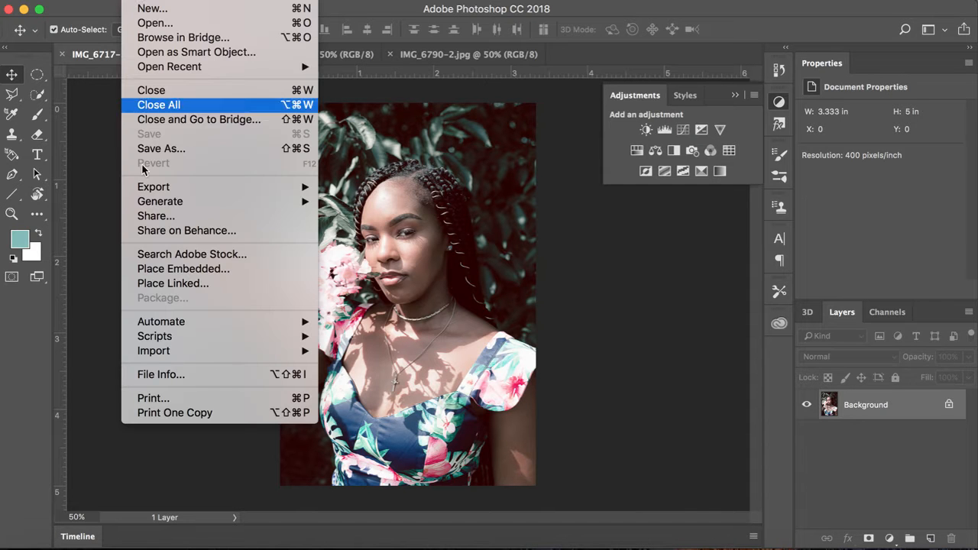
left_click(161, 270)
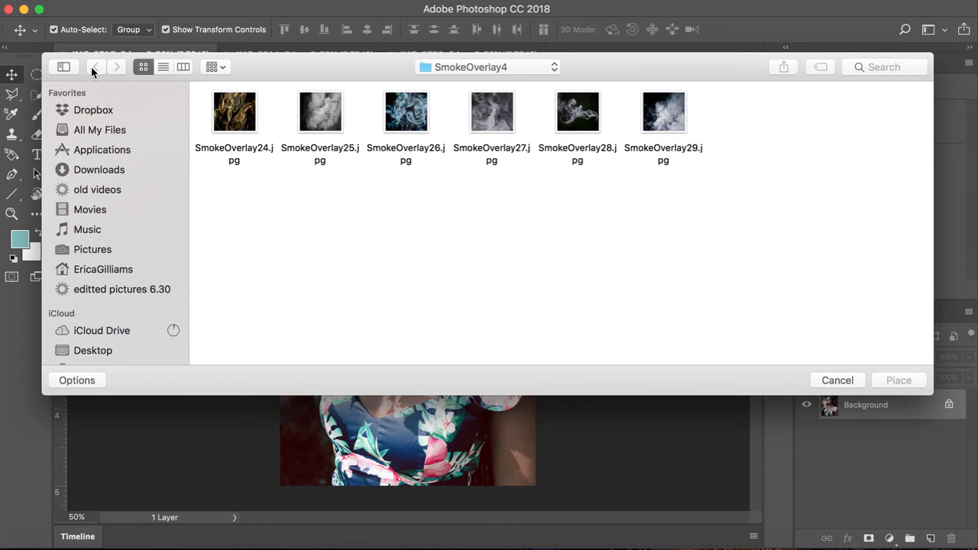
left_click(127, 170)
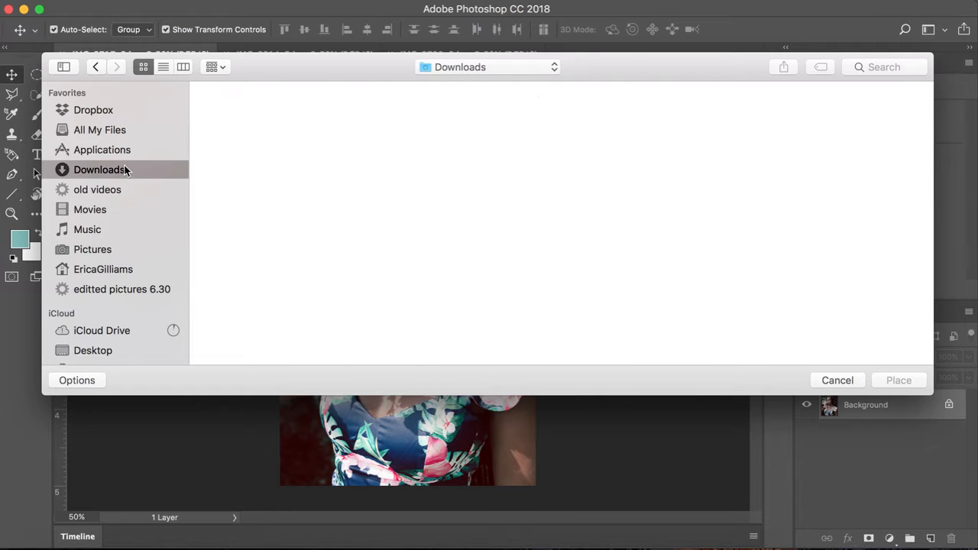
scroll(551, 262, "down", 2)
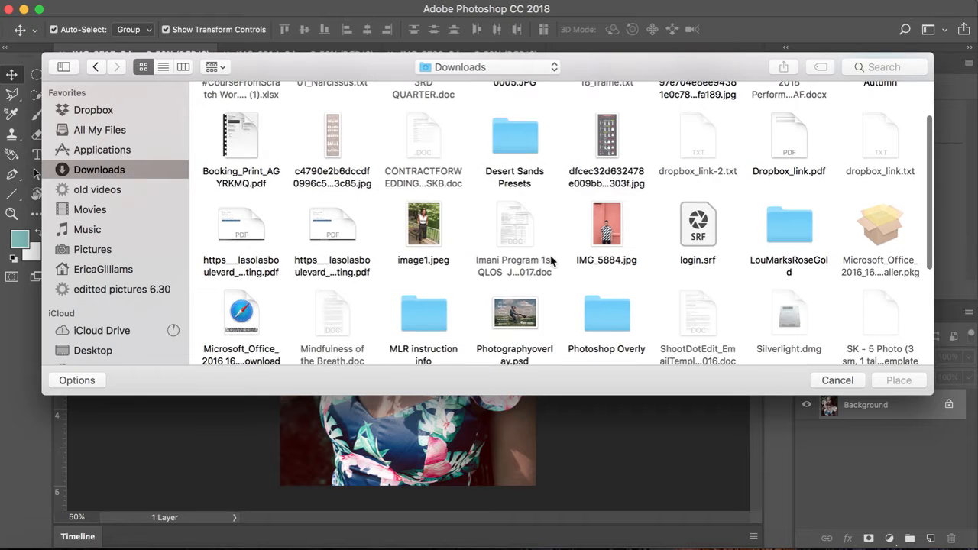
double_click(602, 310)
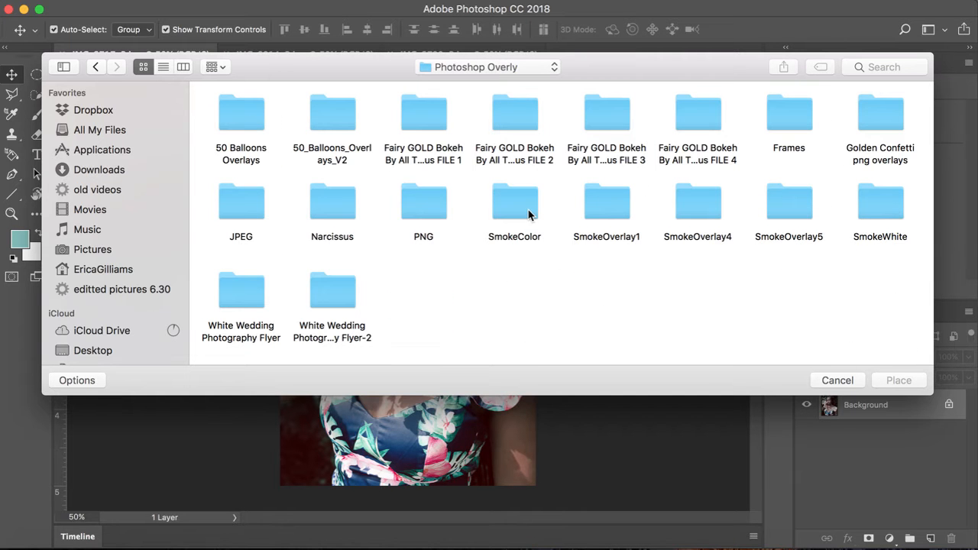
double_click(611, 202)
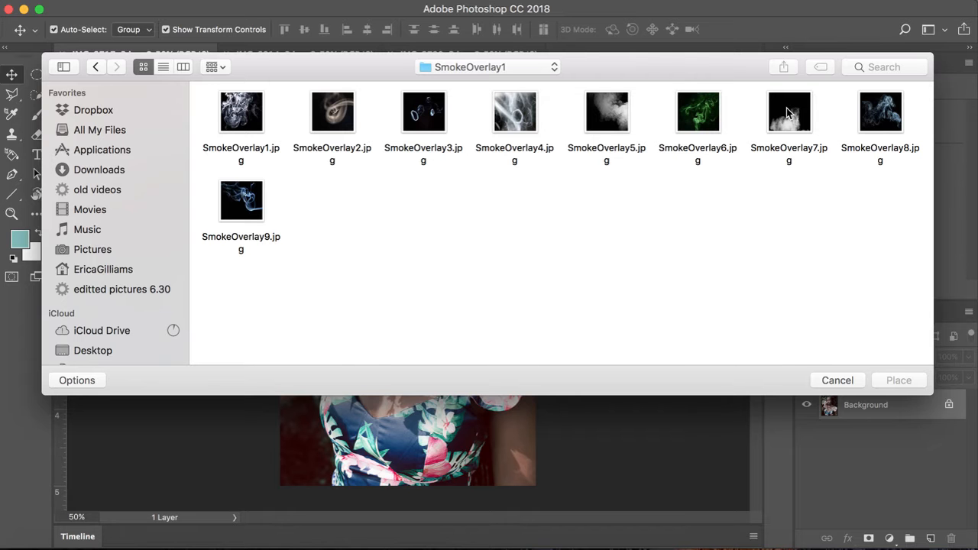
left_click(894, 121)
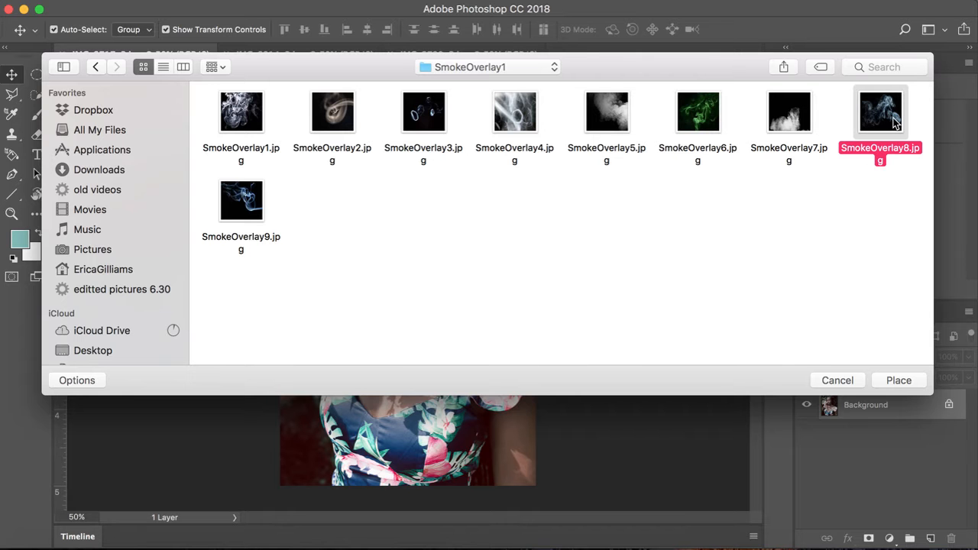
double_click(894, 121)
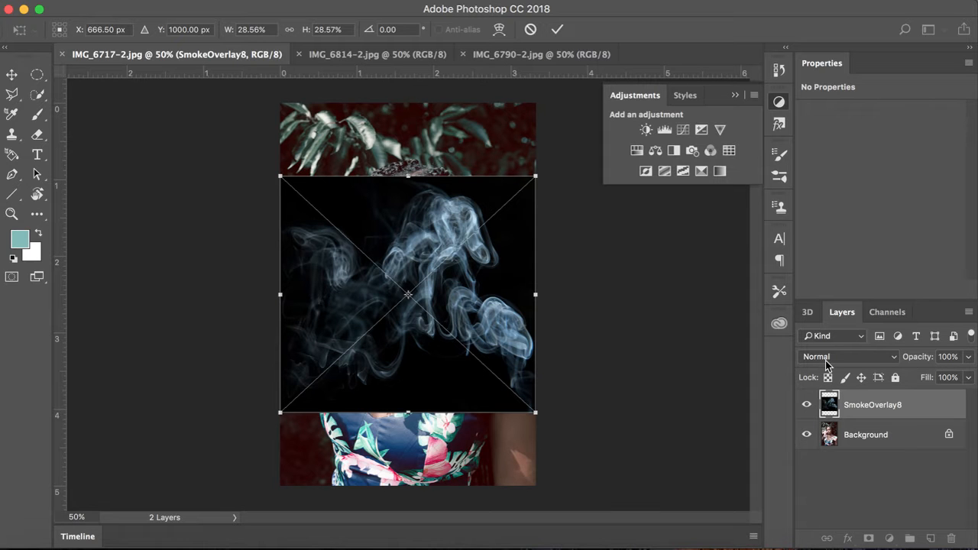
Set the SmokeOverlay8 layer's blending mode to Screen and rotate the smoke about 41 degrees clockwise.
left_click(848, 361)
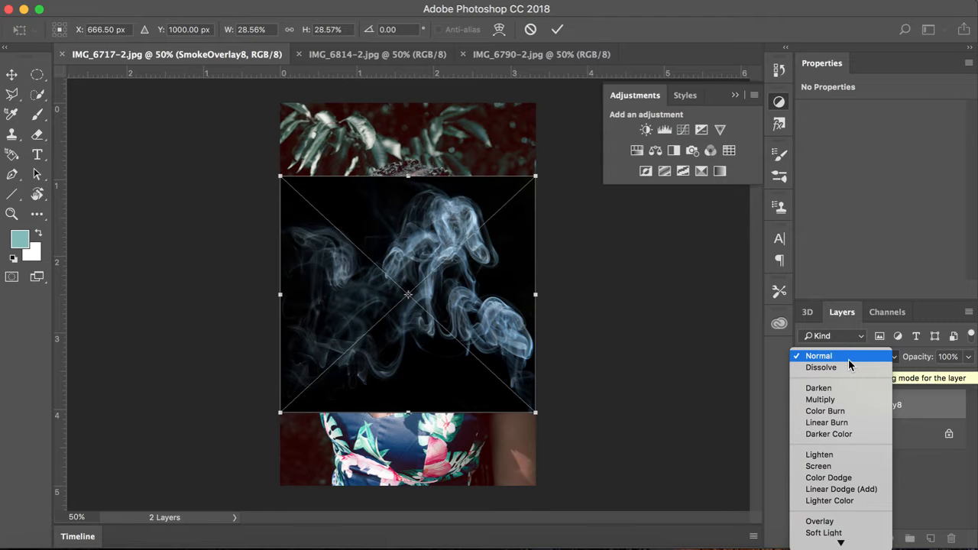
left_click(853, 466)
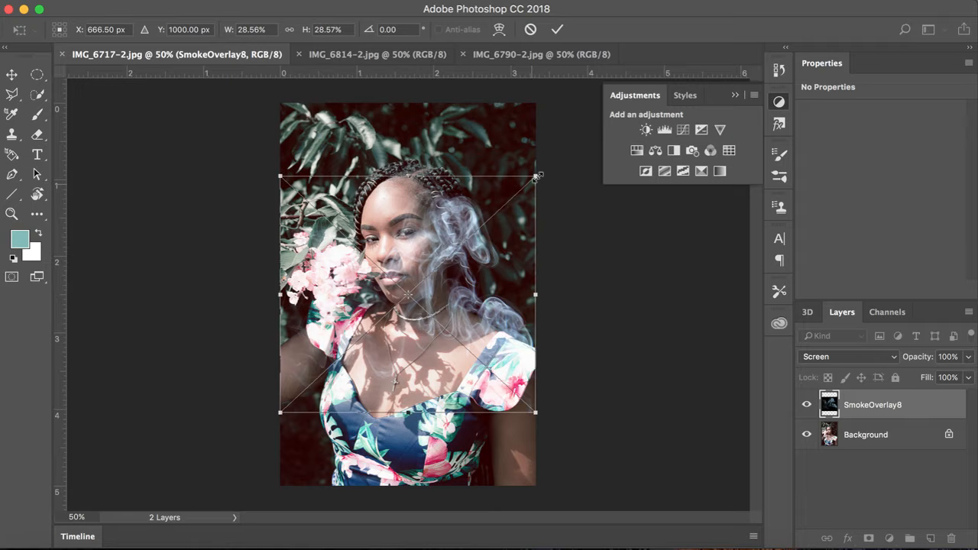
right_click(493, 221)
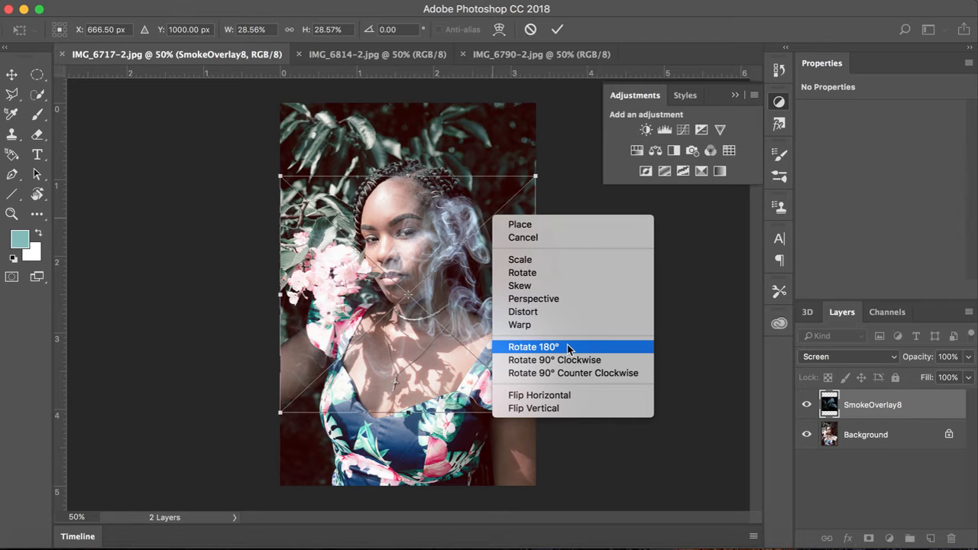
left_click(575, 274)
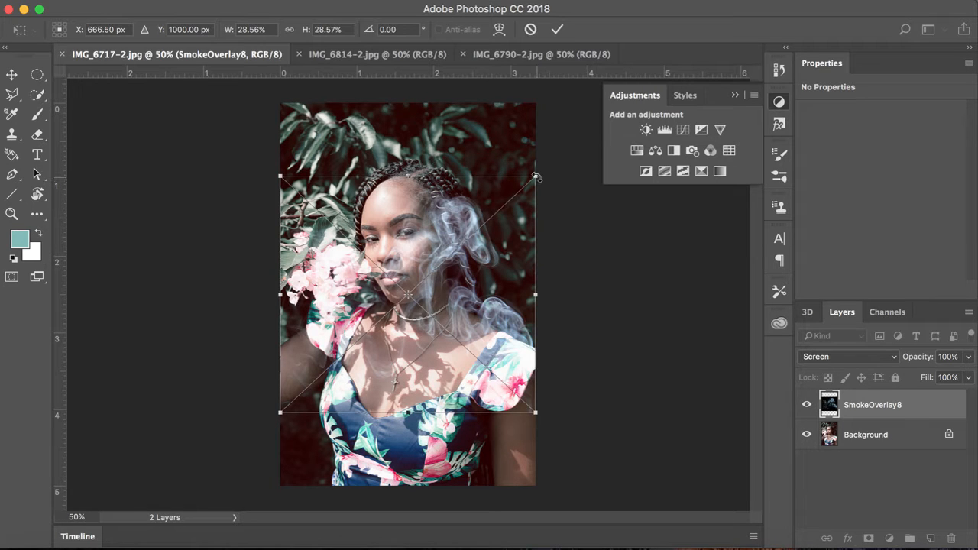
left_click_drag(538, 178, 504, 296)
Rotate the SmokeOverlay8 smoke a further 90° clockwise, move it over the lower right of the dress, and commit the placement.
right_click(506, 269)
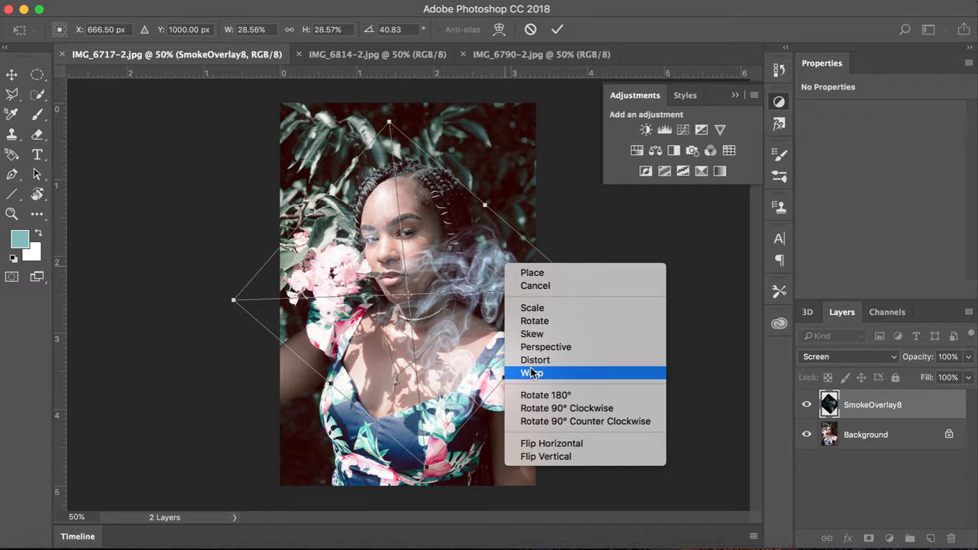
left_click(591, 410)
left_click_drag(467, 317, 491, 419)
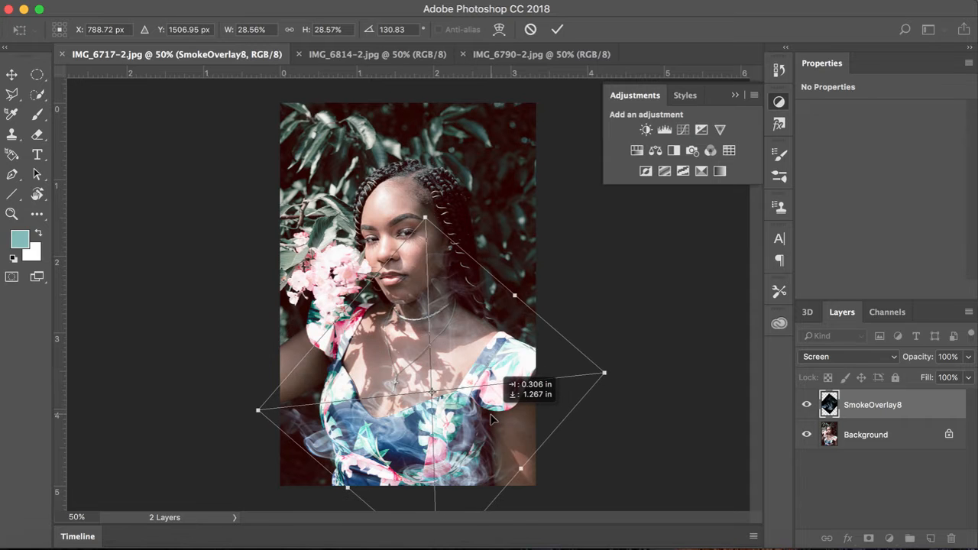
left_click_drag(456, 377, 493, 387)
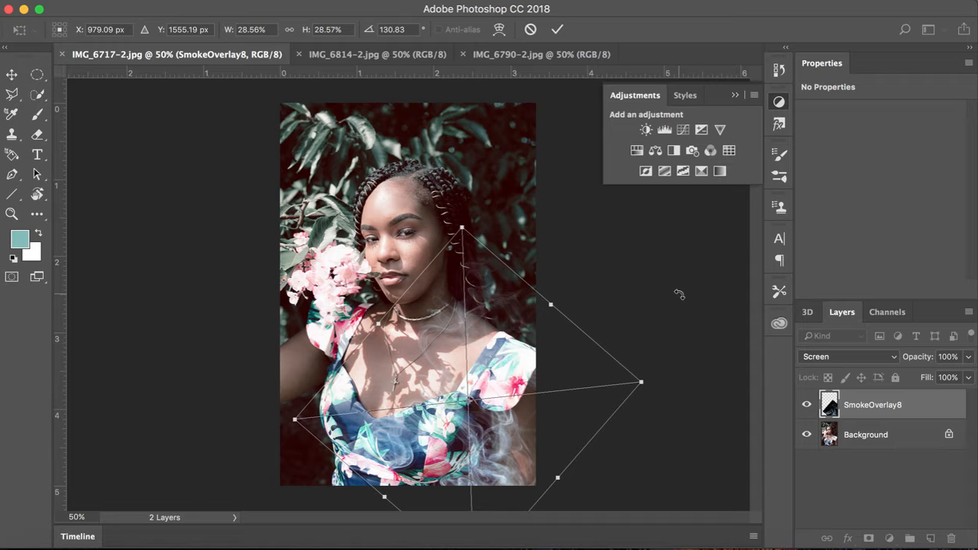
left_click(555, 29)
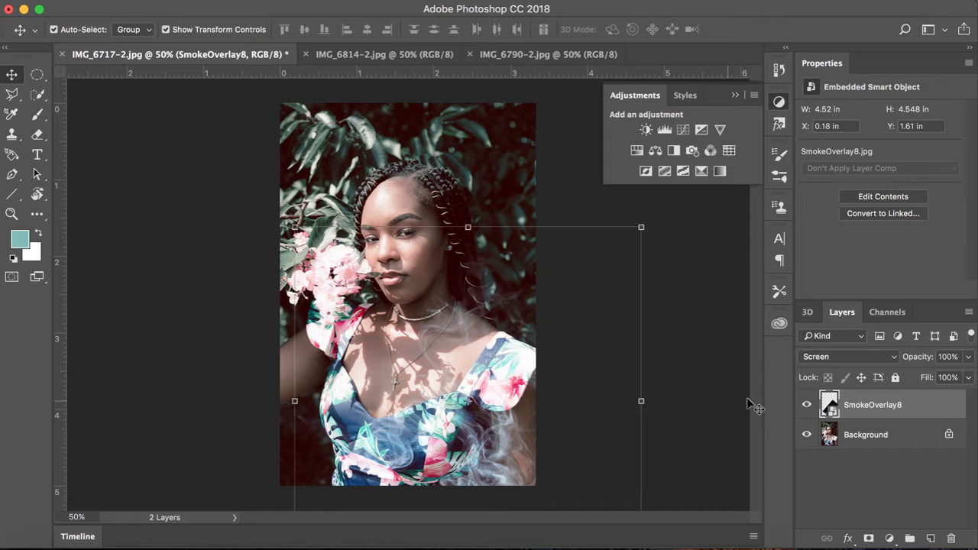
Duplicate the SmokeOverlay8 layer as SmokeOverlay8 copy and move the copy up and left across the woman's torso.
right_click(926, 403)
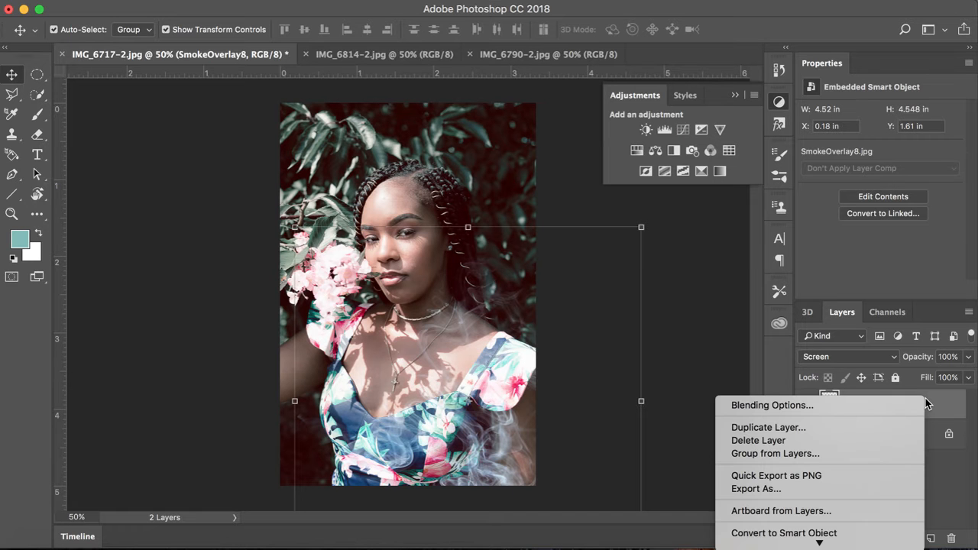
left_click(856, 428)
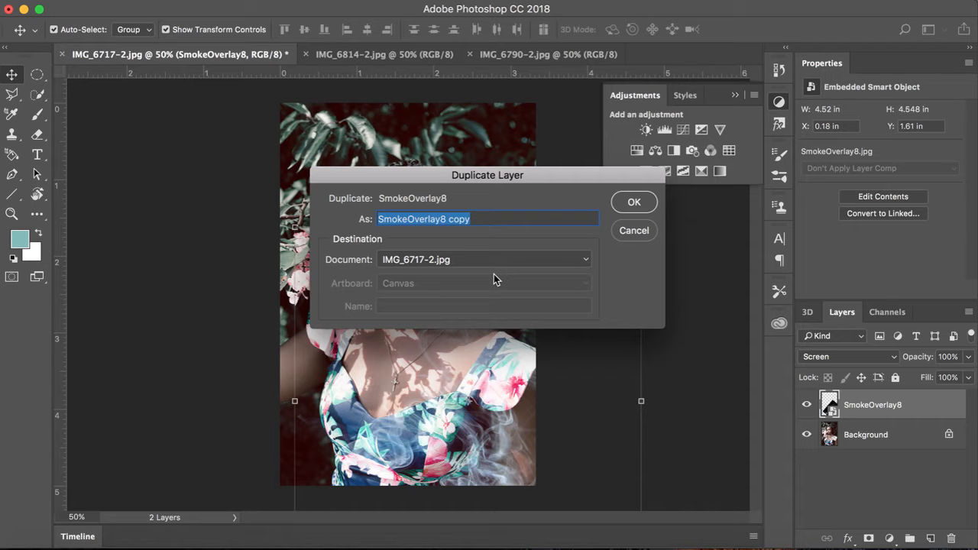
left_click(638, 201)
left_click_drag(486, 363, 425, 335)
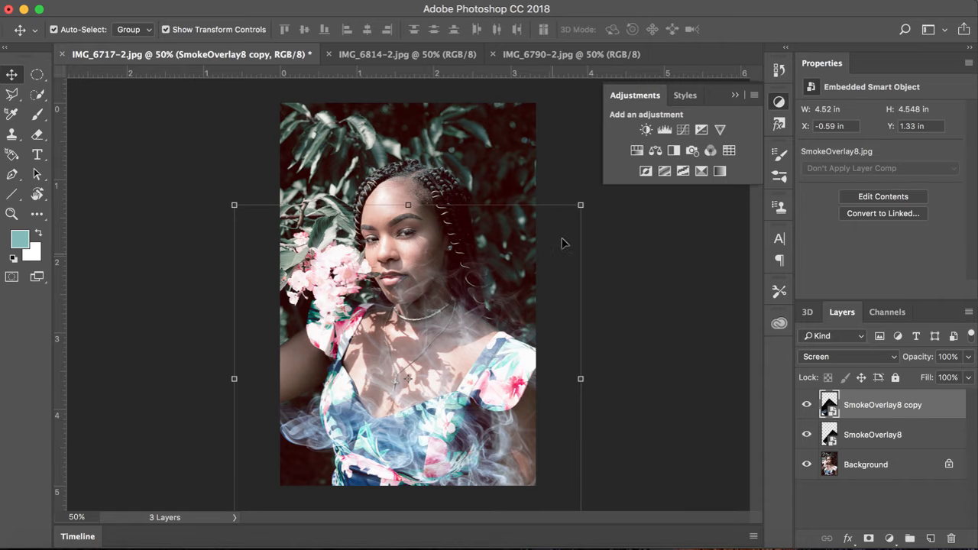
Rotate SmokeOverlay8 copy to about 169 degrees, shrink it to about 14% width and 17% height, and move it over the lower dress.
left_click_drag(579, 204, 531, 365)
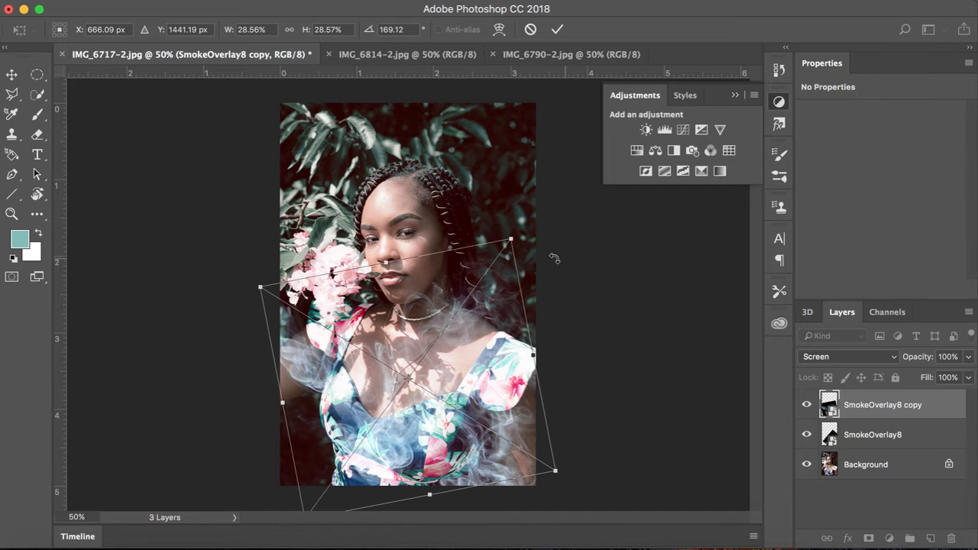
left_click_drag(512, 240, 401, 364)
left_click_drag(371, 394, 442, 408)
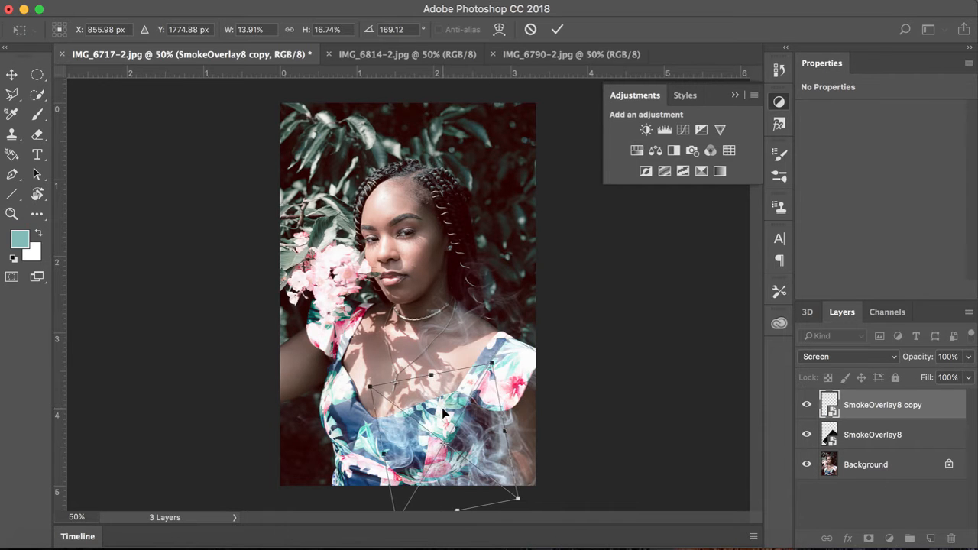
left_click(558, 30)
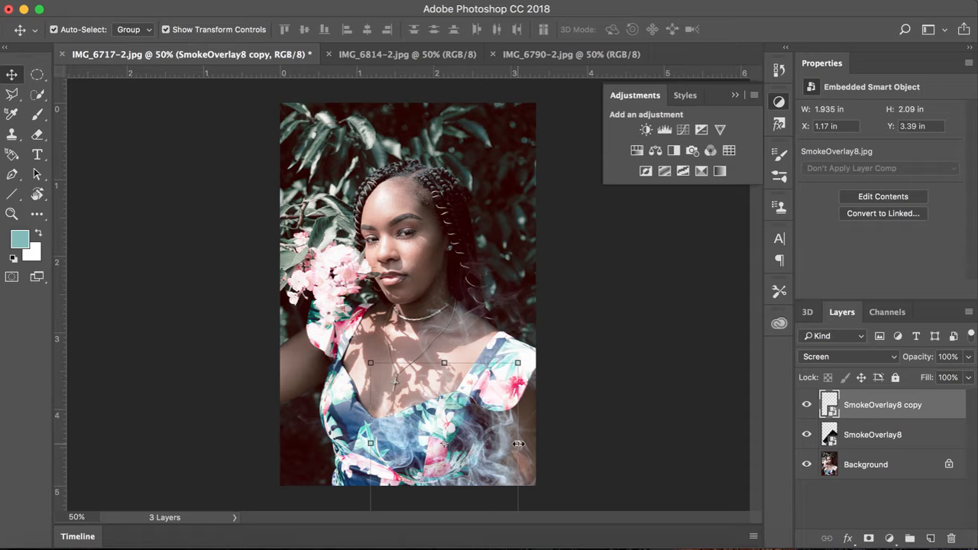
Duplicate SmokeOverlay8 as SmokeOverlay8 copy 2 and move the small SmokeOverlay8 copy to the photo's lower-left edge.
left_click(916, 435)
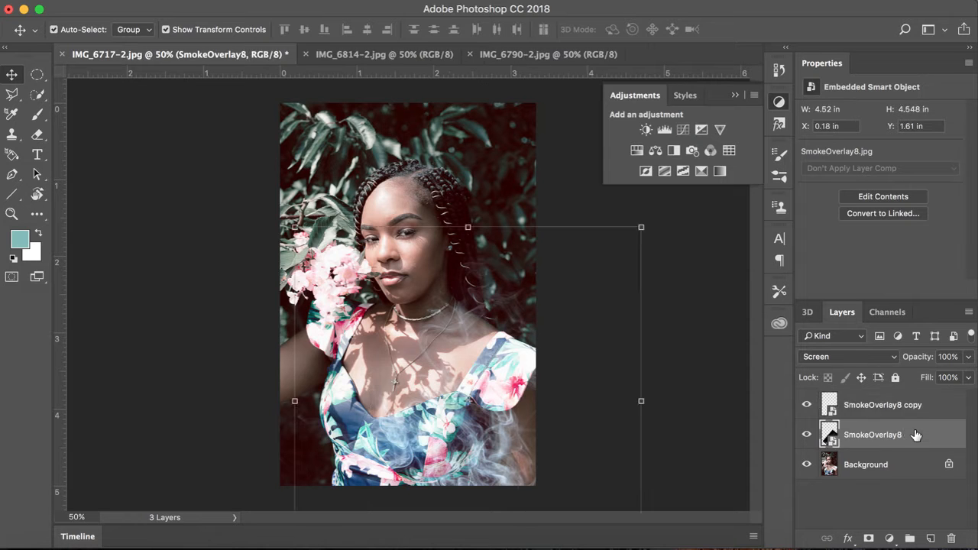
right_click(916, 435)
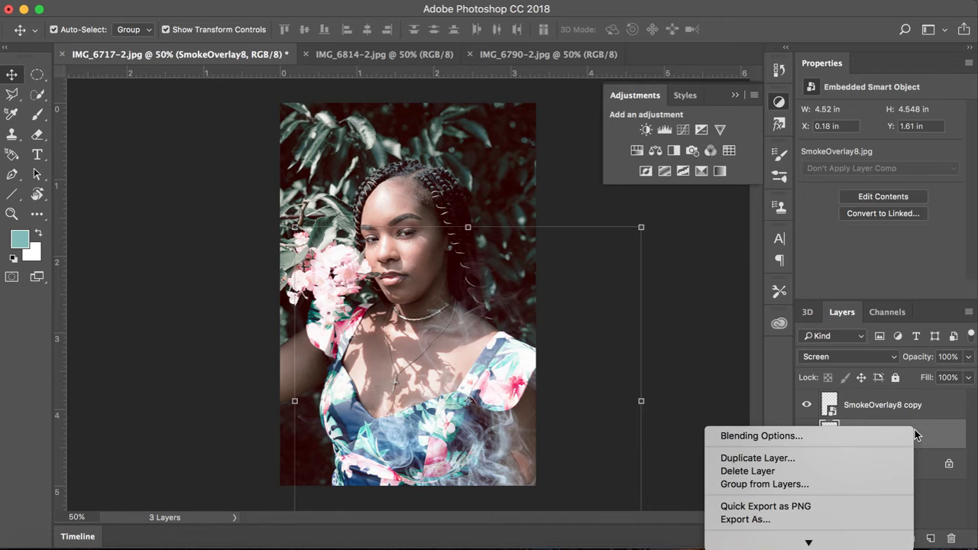
left_click(846, 457)
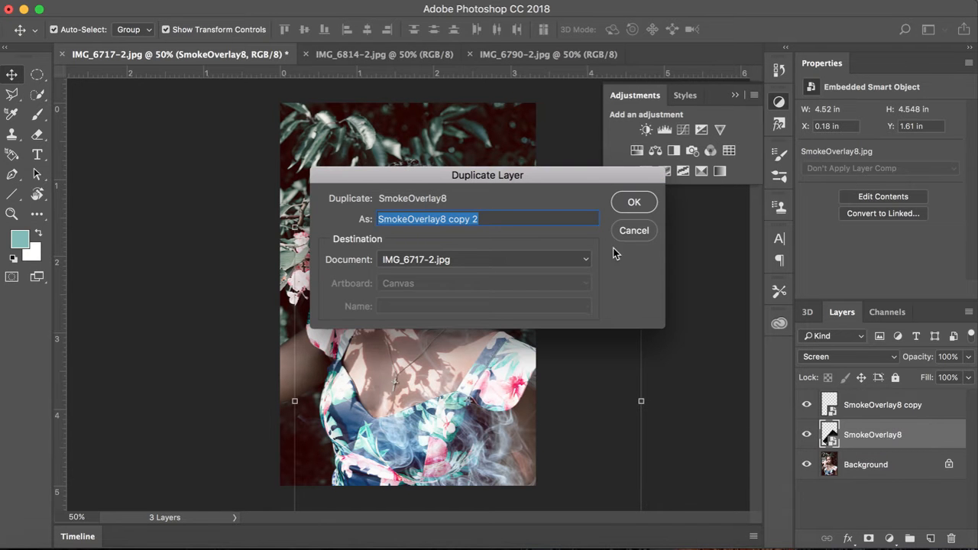
left_click(633, 202)
left_click_drag(419, 381, 319, 382)
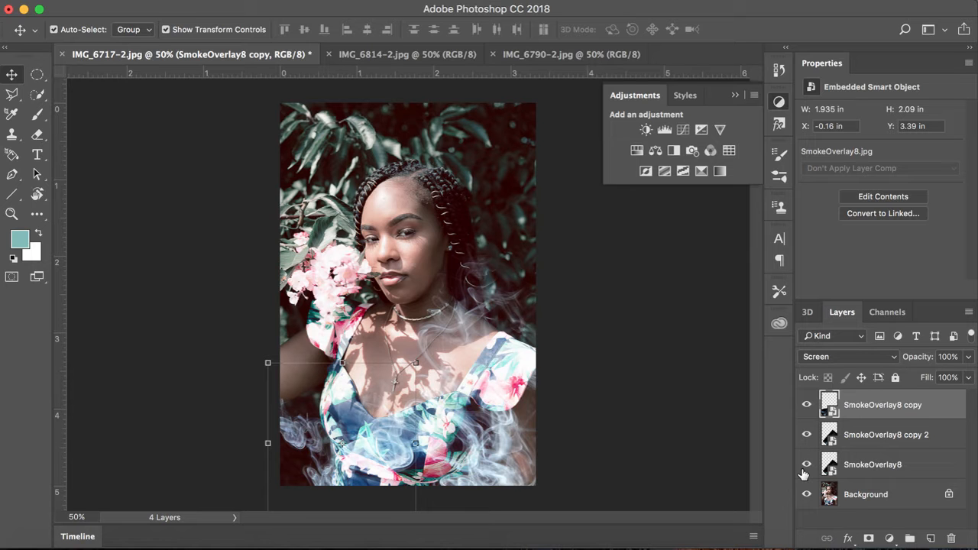
Duplicate SmokeOverlay8 as SmokeOverlay8 copy 3 and move SmokeOverlay8 copy 2 left, over the arm and the photo's lower-left corner.
left_click(924, 463)
right_click(923, 462)
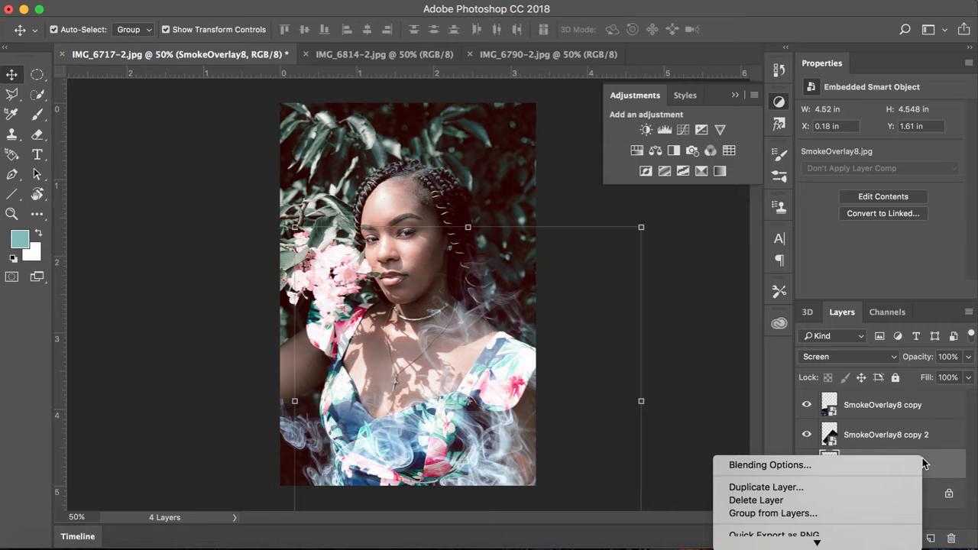
left_click(895, 488)
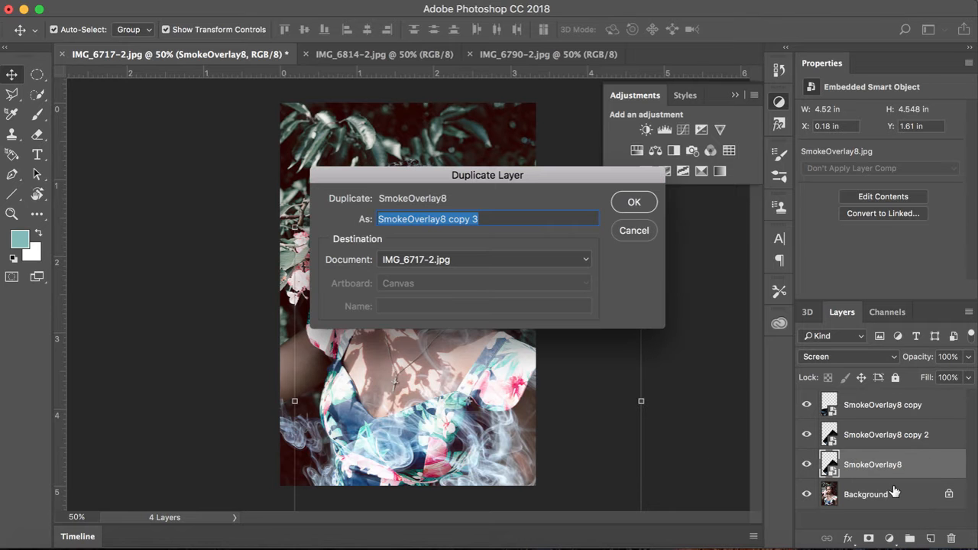
left_click(635, 204)
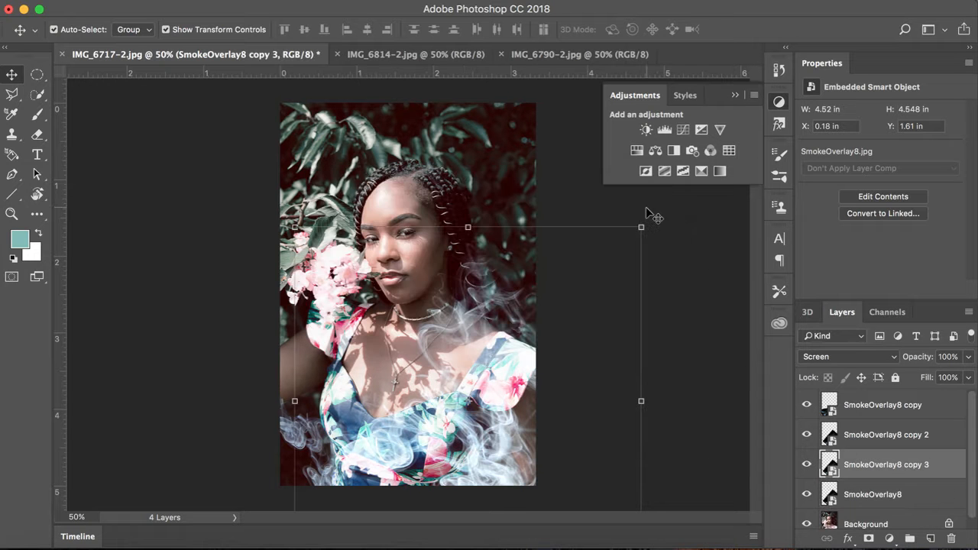
left_click_drag(502, 337, 355, 313)
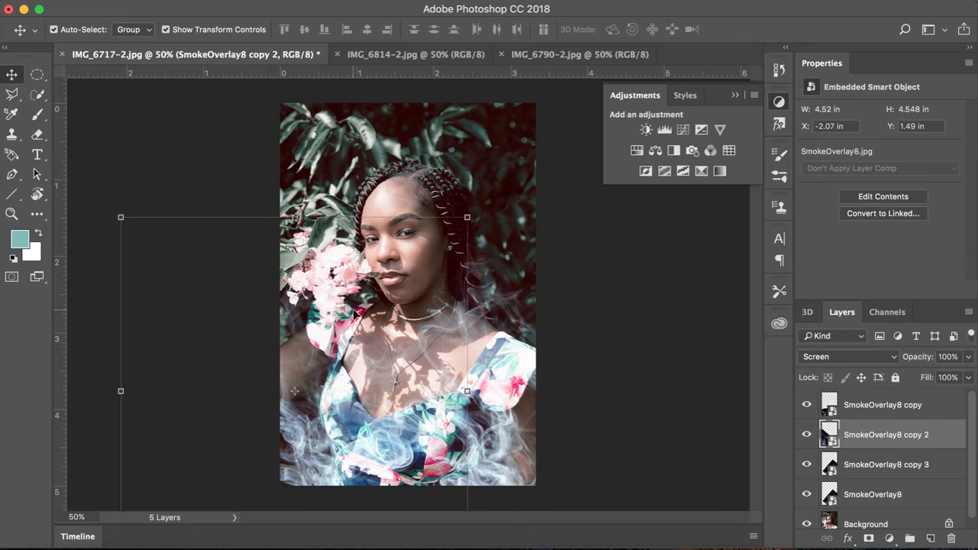
left_click(678, 309)
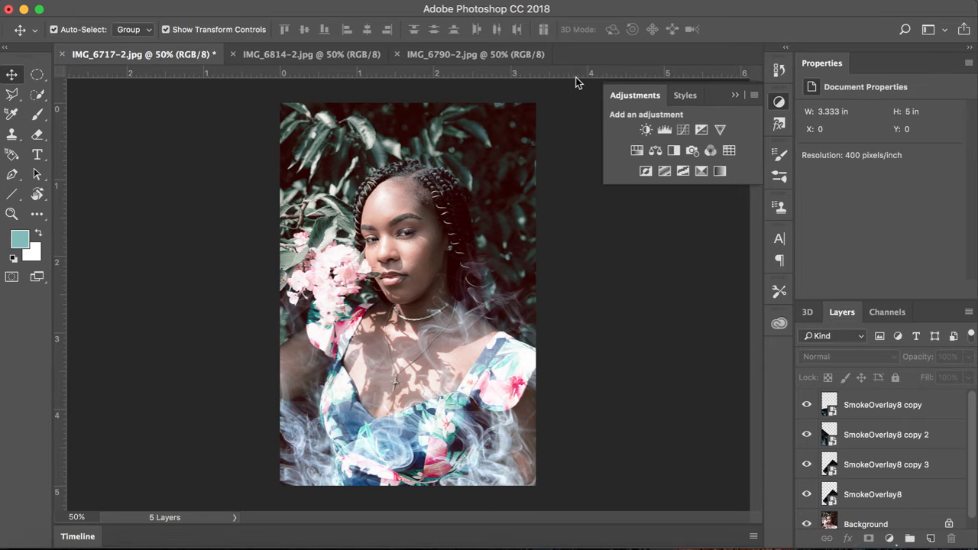
Move the small SmokeOverlay8 copy to the photo's right edge beside the hair, rotated to about -2 degrees, and commit the transform.
left_click_drag(344, 423, 479, 157)
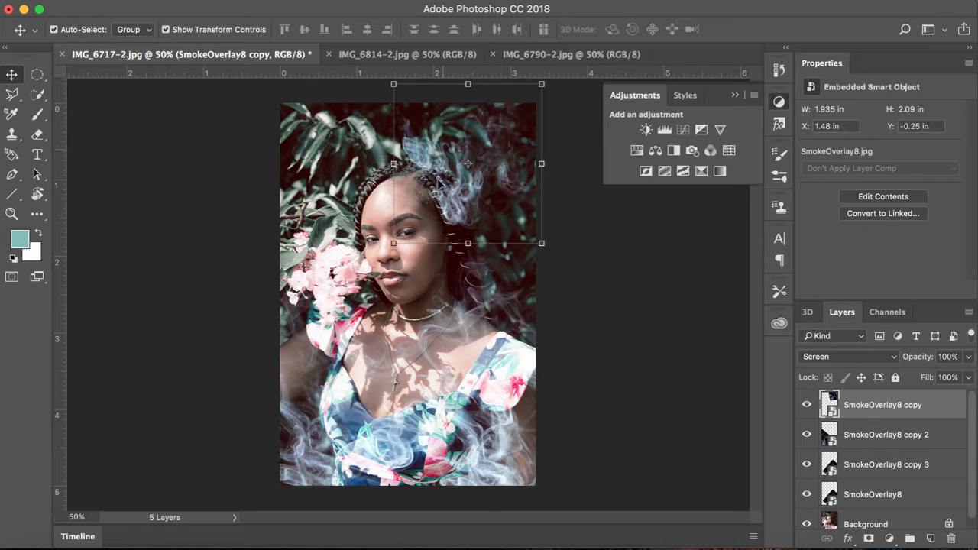
right_click(520, 222)
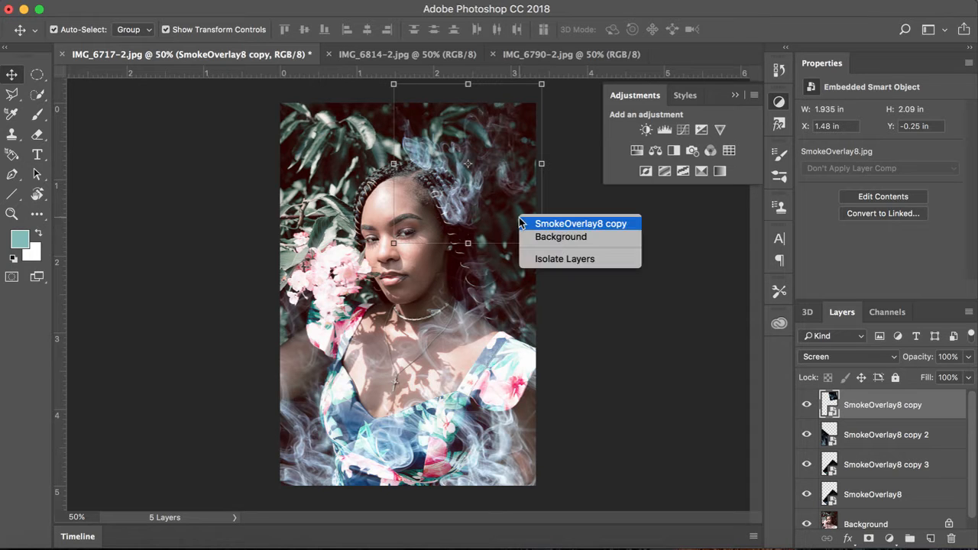
right_click(489, 214)
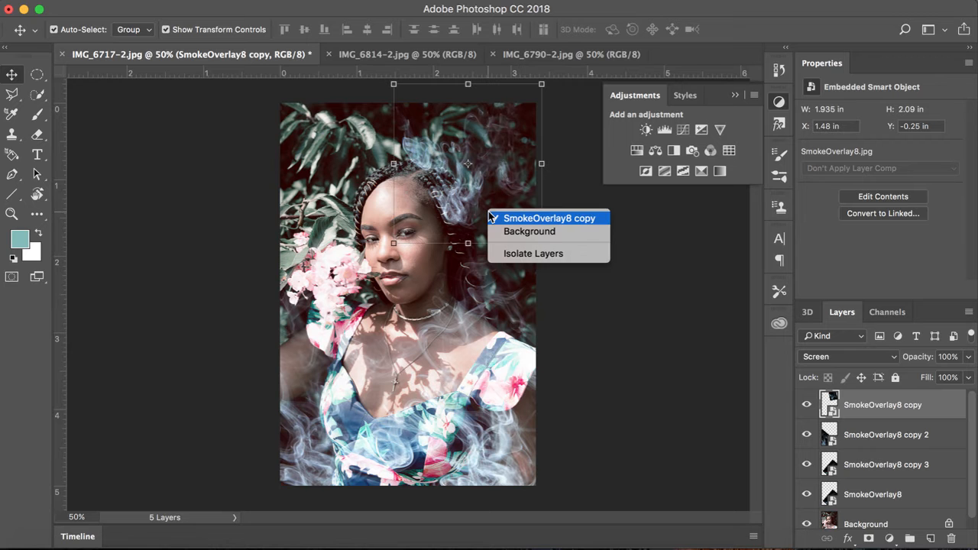
left_click(492, 219)
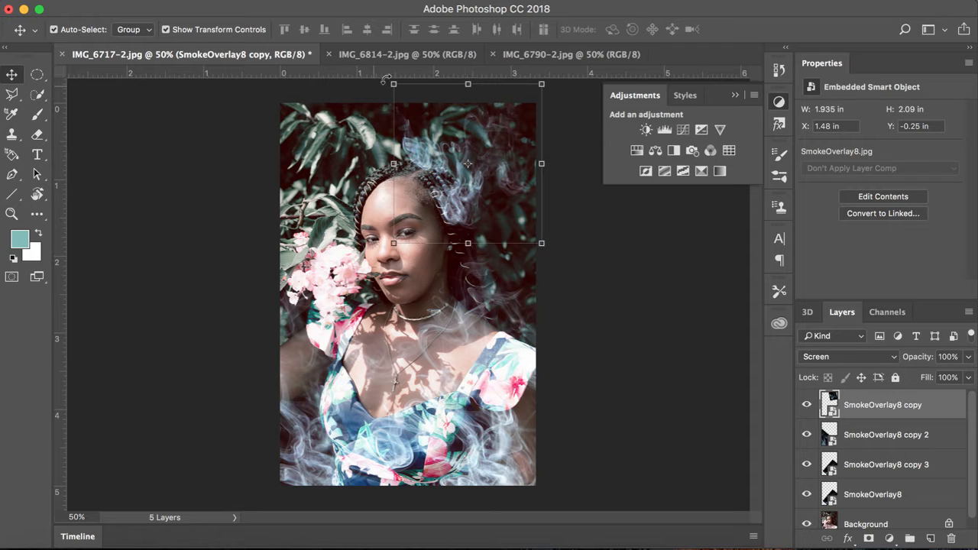
left_click_drag(396, 86, 573, 271)
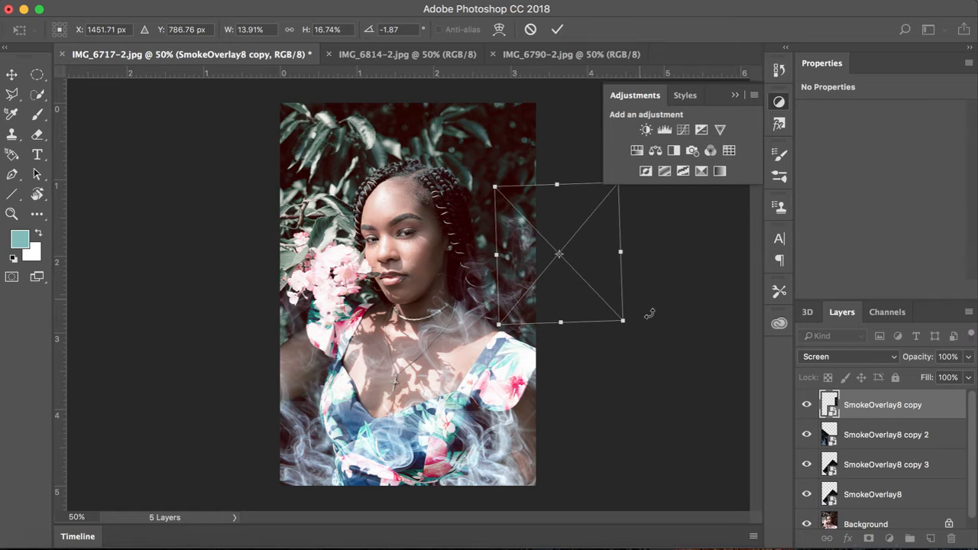
left_click(557, 29)
left_click(630, 349)
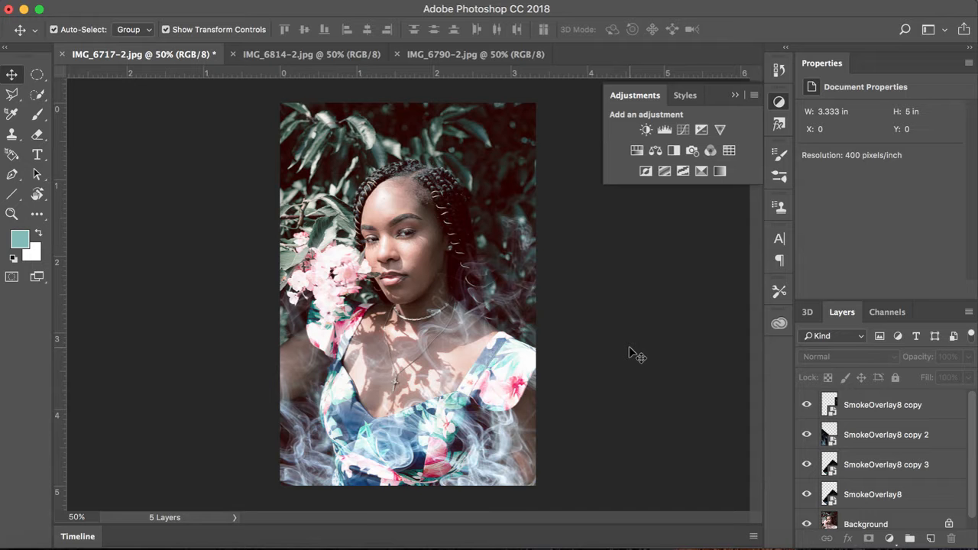
Switch to IMG_6814-2.jpg, start placing an embedded file, and open the Photoshop Overly folder in Downloads.
left_click(306, 55)
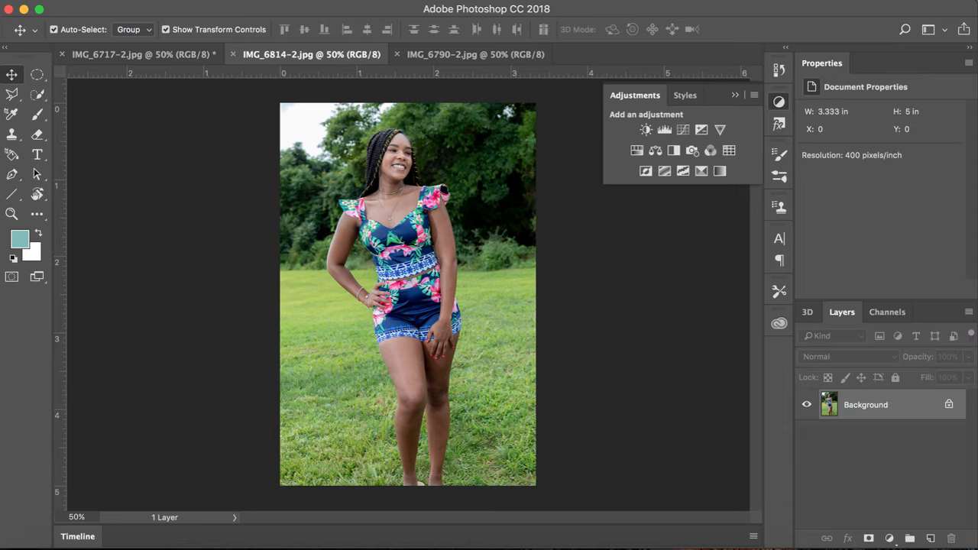
left_click(134, 1)
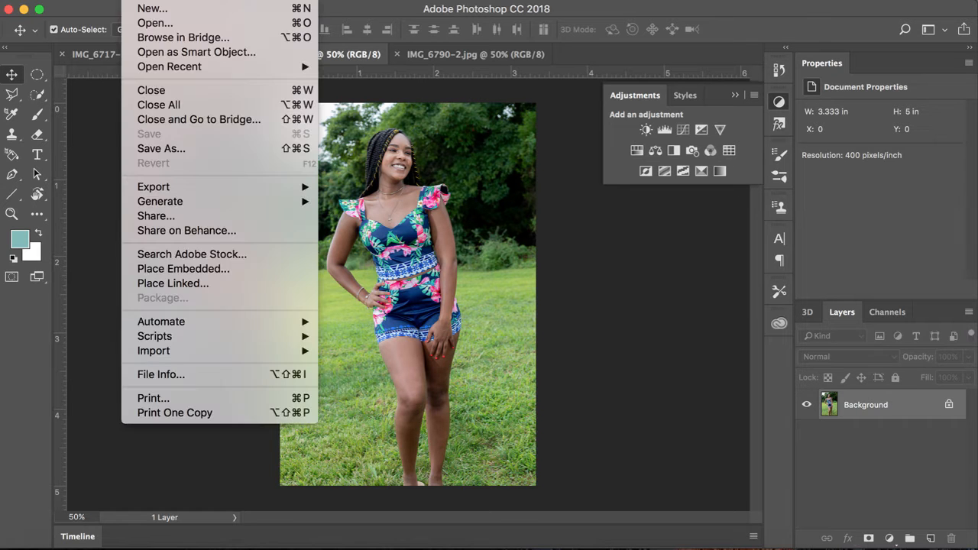
left_click(203, 272)
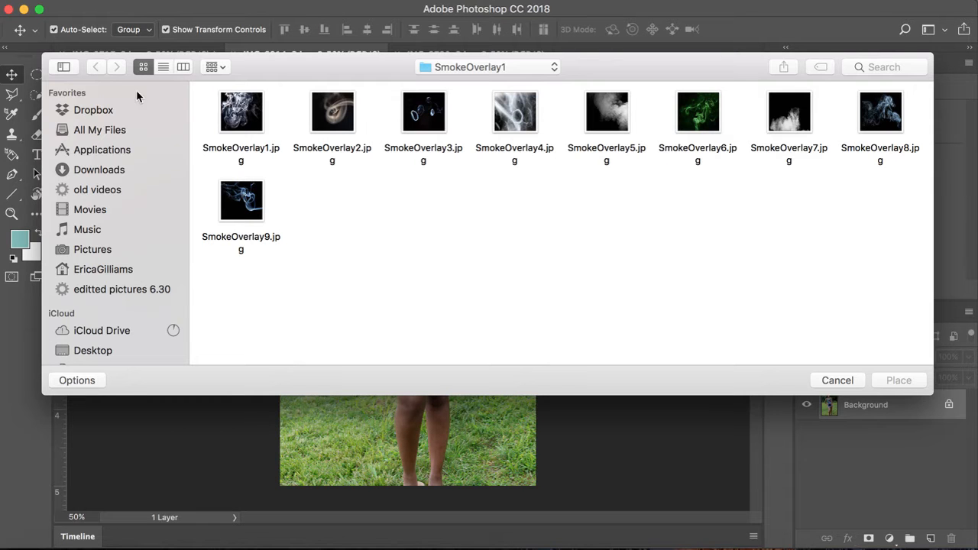
left_click(127, 169)
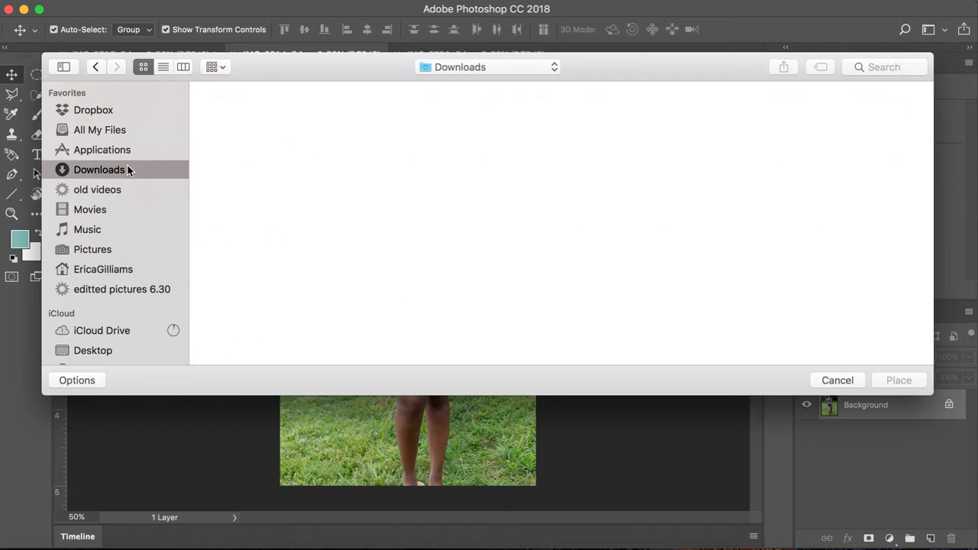
scroll(716, 296, "down", 3)
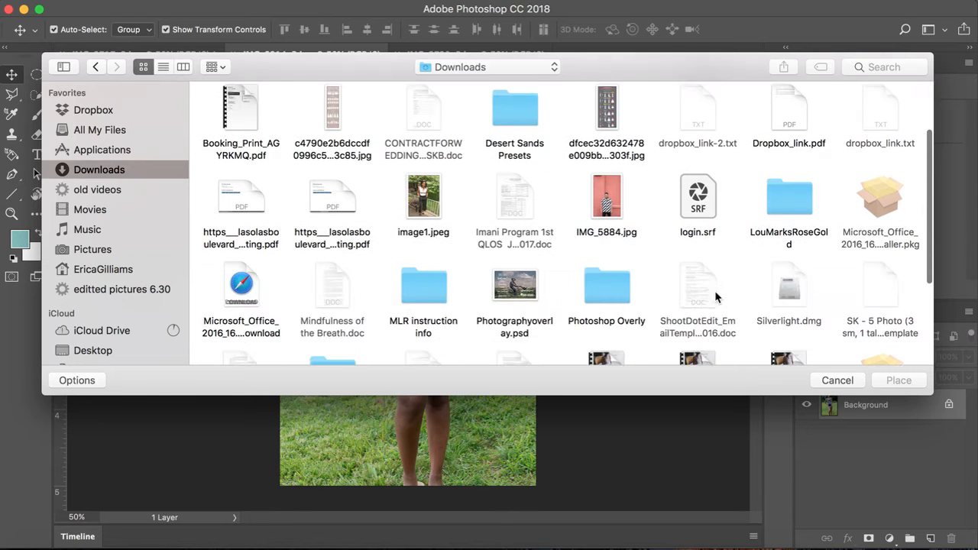
double_click(595, 289)
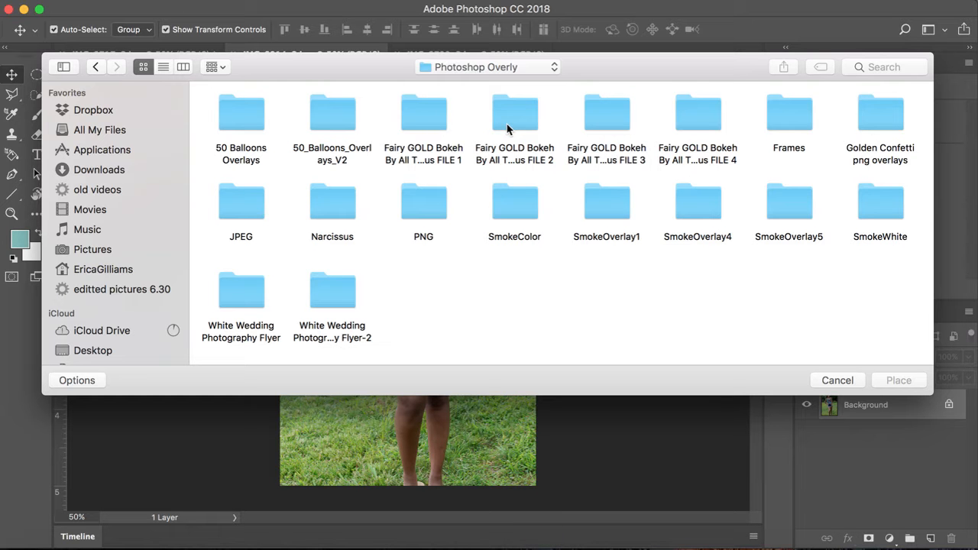
Browse the Fairy GOLD Bokeh FILE 1, FILE 2 and Golden Confetti png overlays folders for a suitable overlay.
double_click(434, 130)
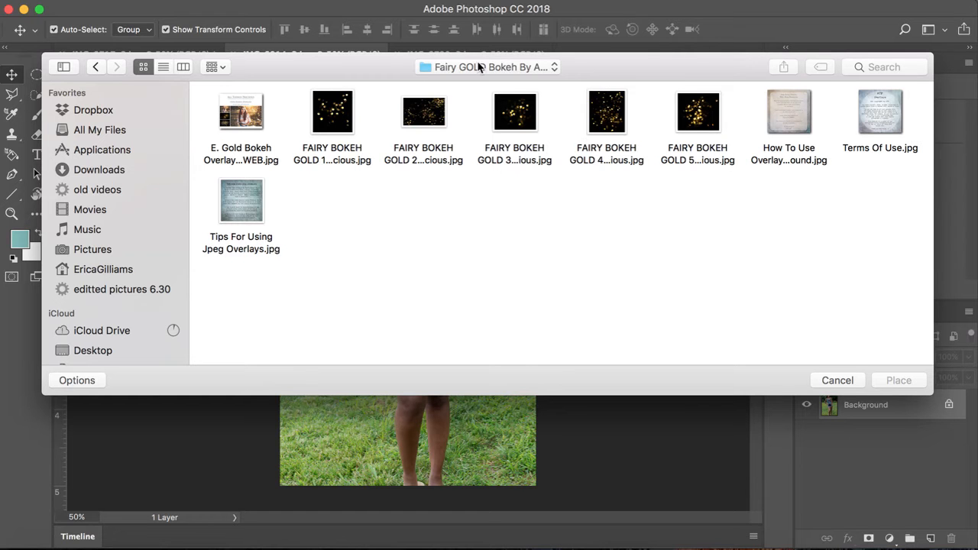
left_click(497, 67)
left_click(484, 85)
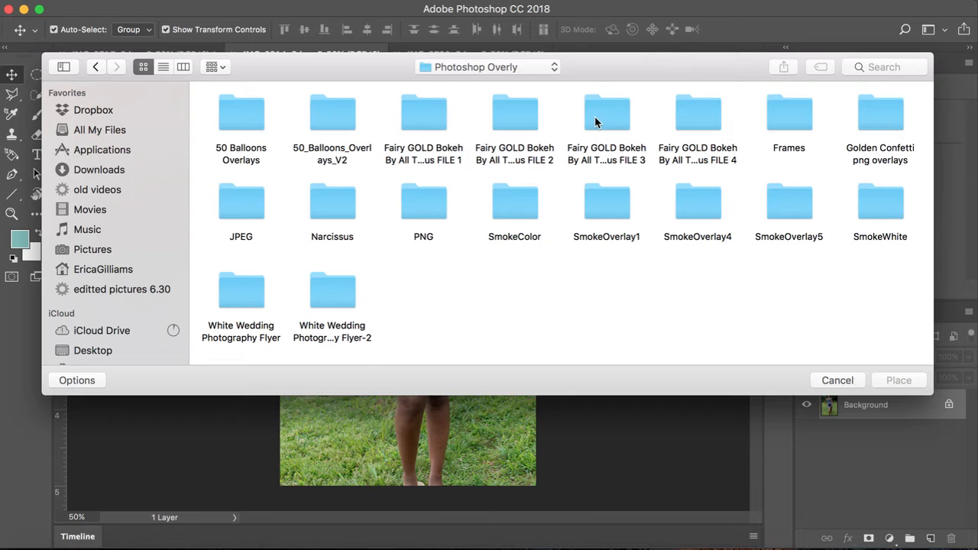
double_click(531, 120)
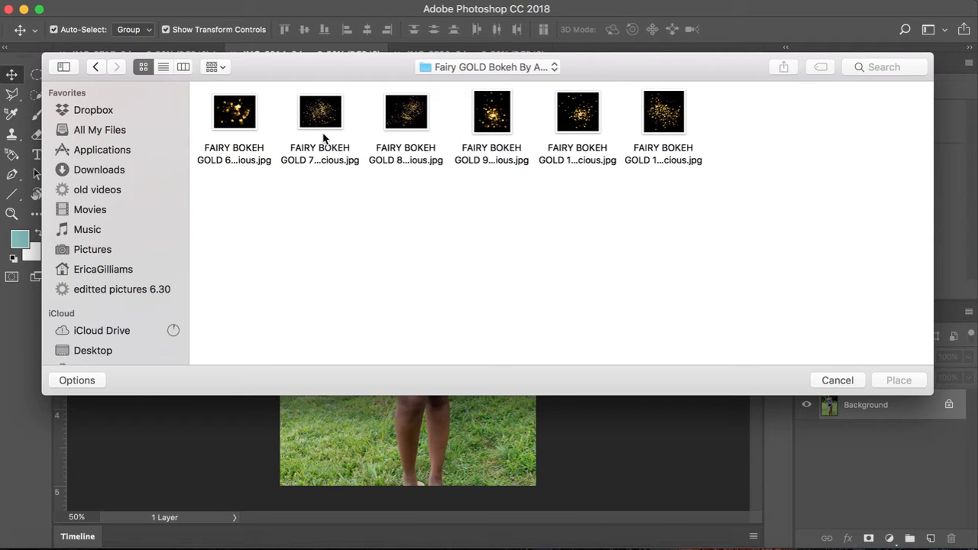
left_click(247, 118)
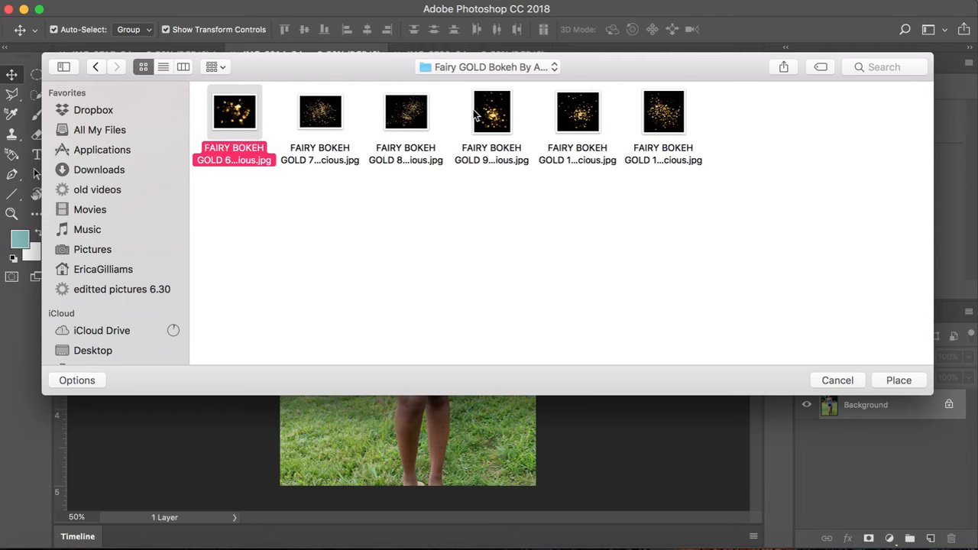
left_click(506, 71)
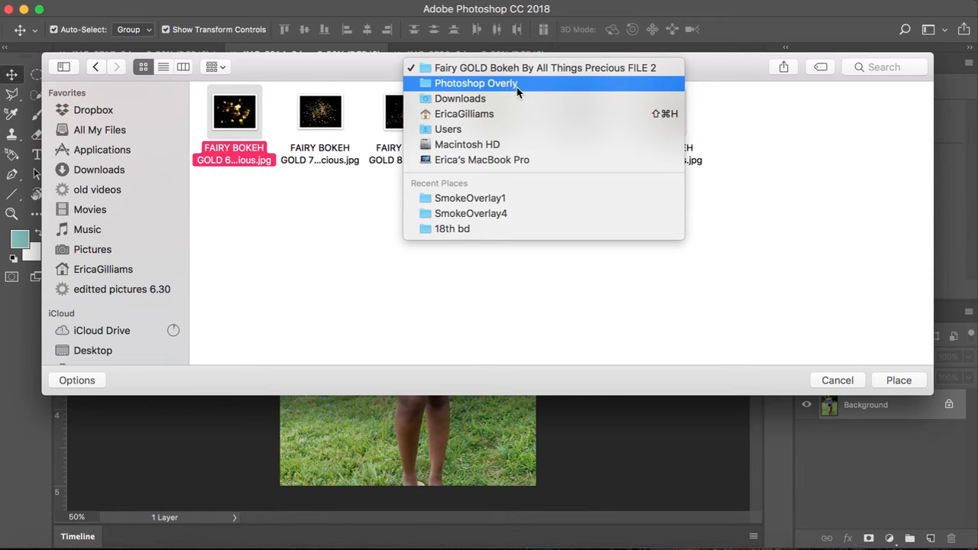
left_click(508, 79)
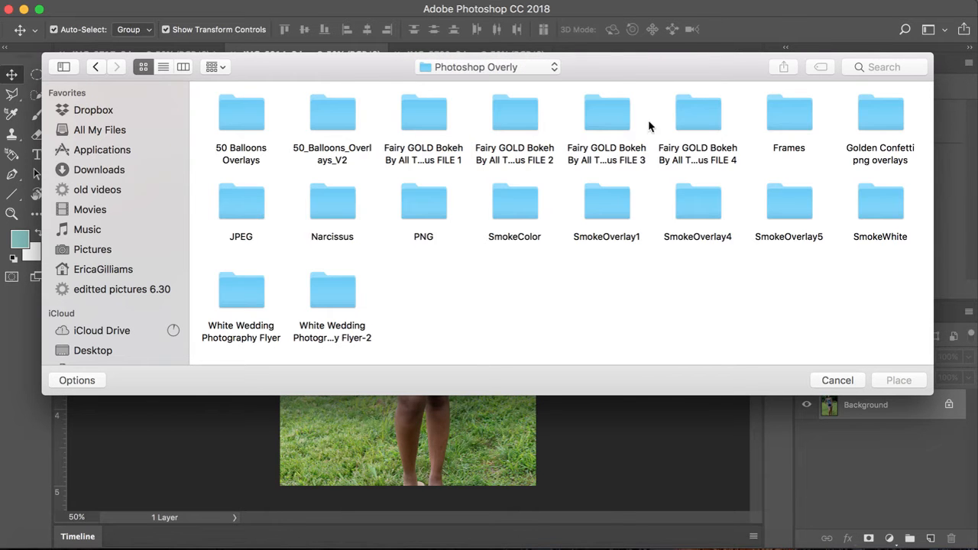
double_click(893, 126)
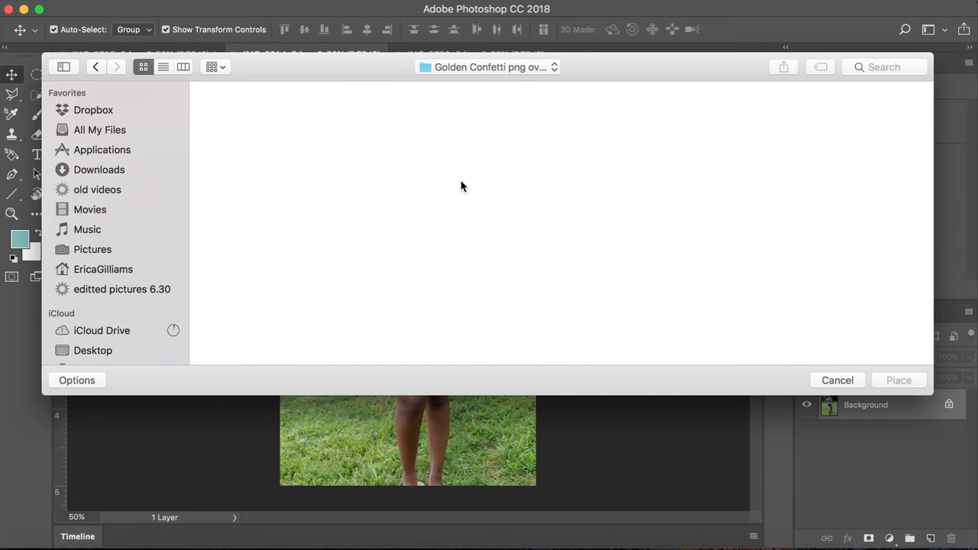
left_click(536, 71)
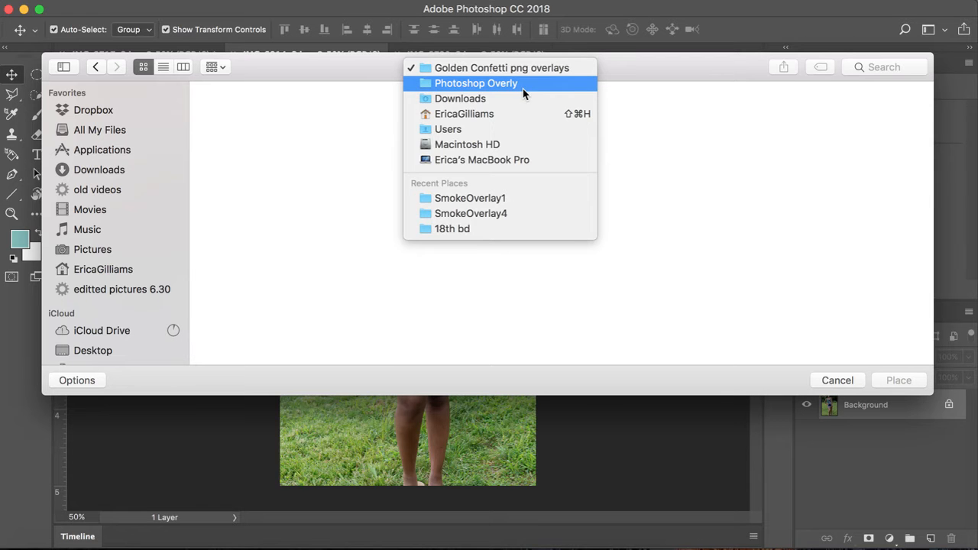
left_click(524, 86)
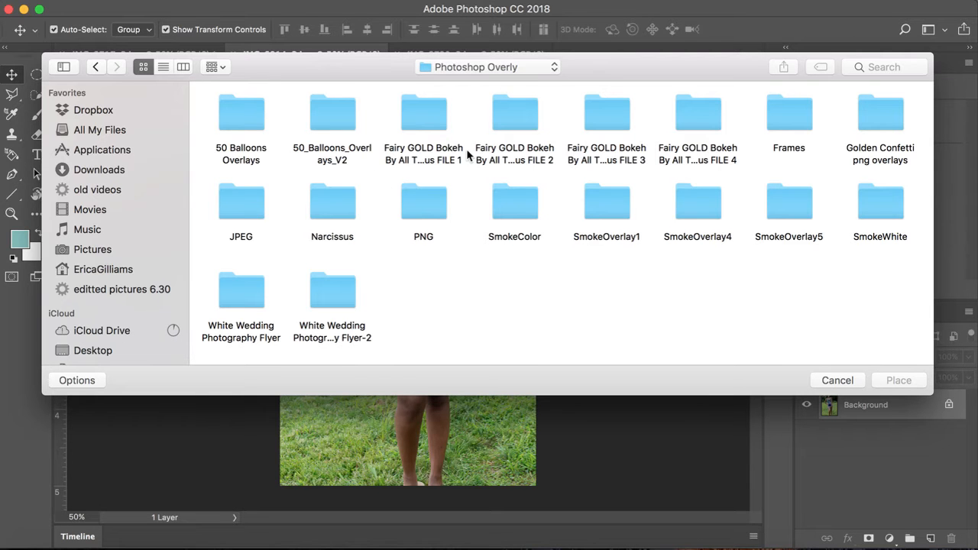
Place FAIRY BOKEH GOLD 6 from the Fairy GOLD Bokeh FILE 2 folder and set its blend mode to Screen.
double_click(529, 114)
left_click(246, 120)
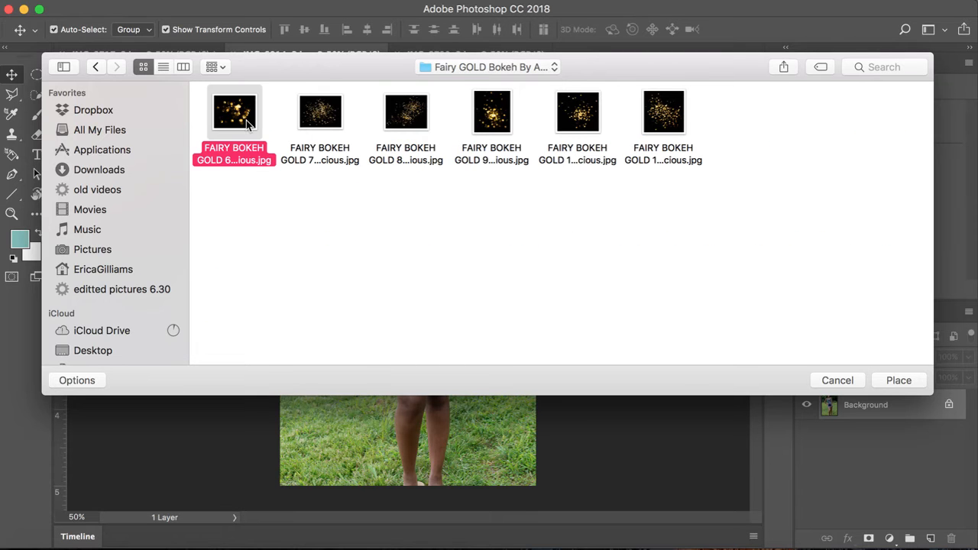
double_click(246, 120)
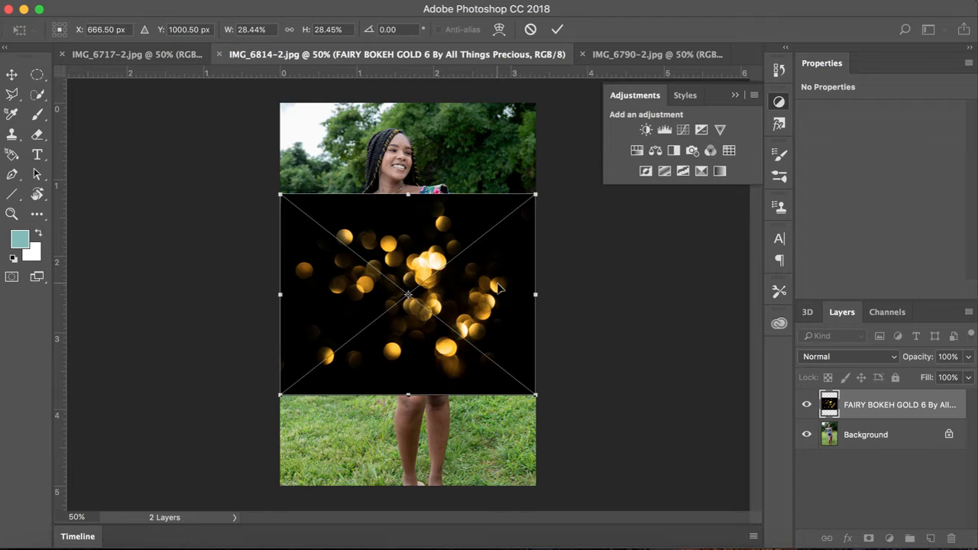
left_click(820, 359)
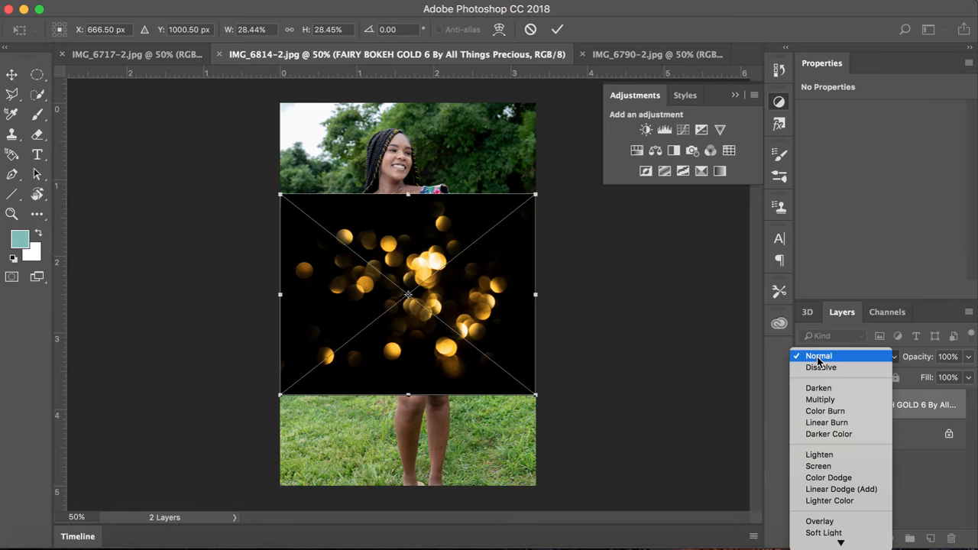
left_click(845, 467)
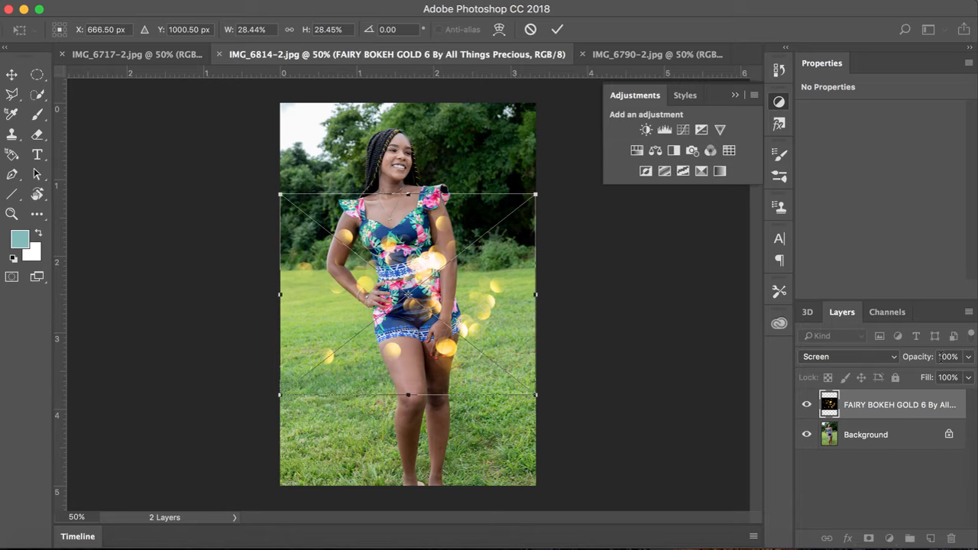
Try out several reduced opacity levels on the FAIRY BOKEH GOLD 6 overlay.
left_click(968, 360)
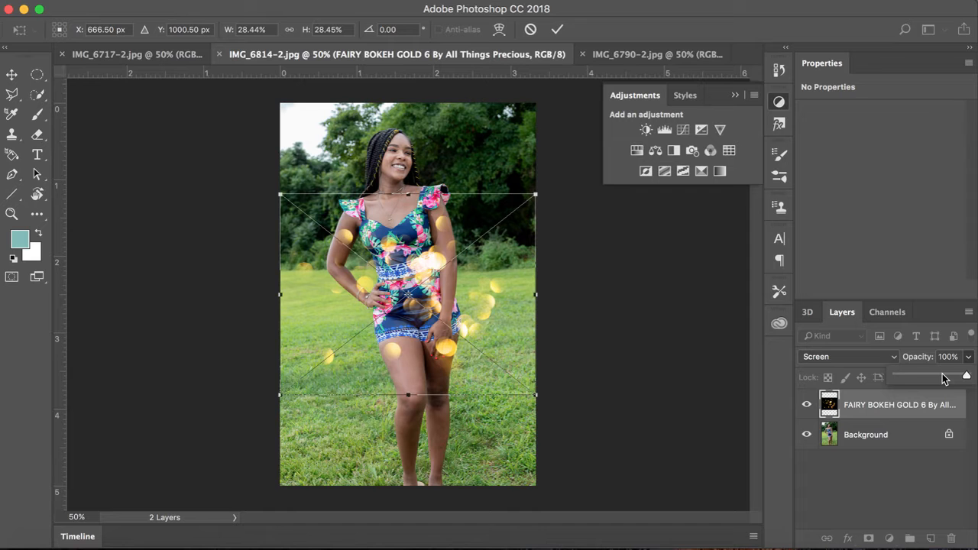
left_click(902, 376)
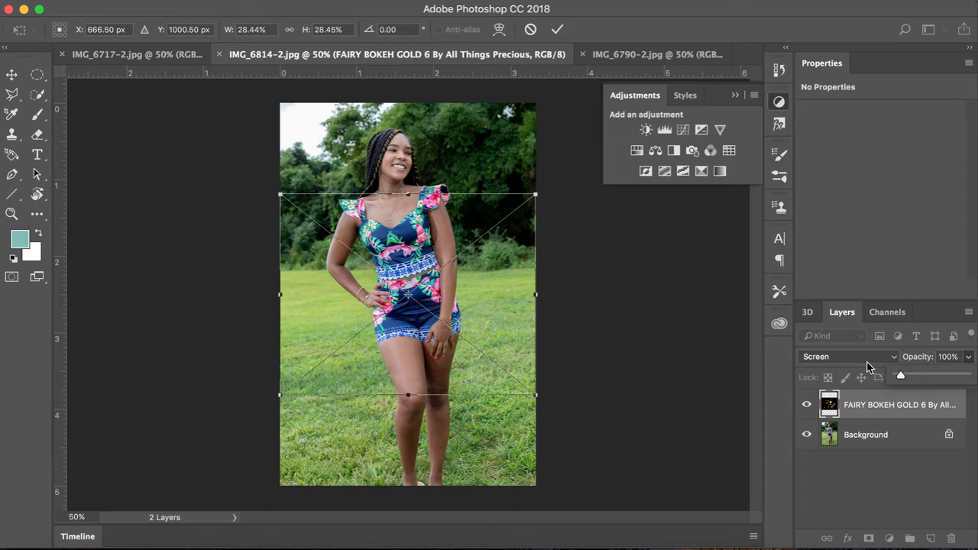
left_click(935, 376)
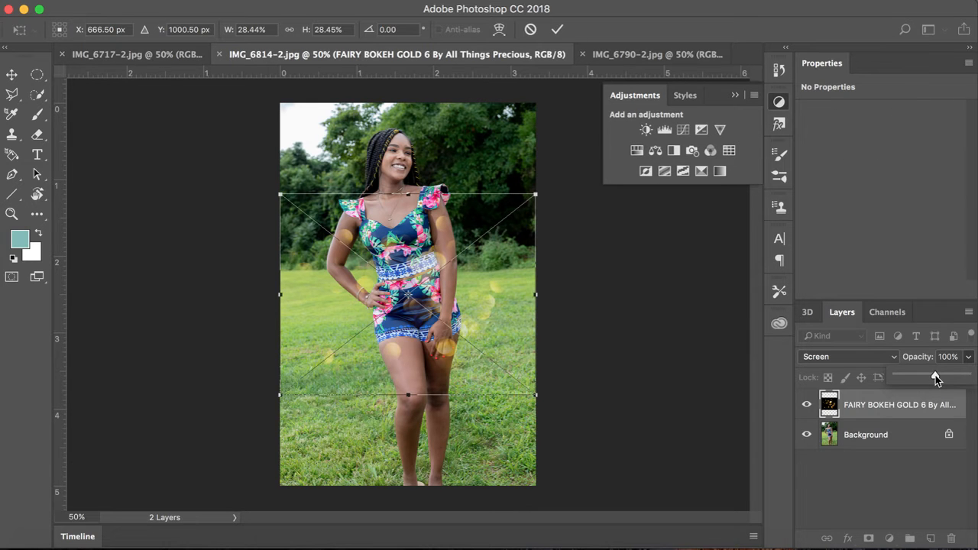
mouse_move(939, 375)
left_mouse_down()
mouse_move(972, 378)
mouse_move(952, 380)
left_mouse_up()
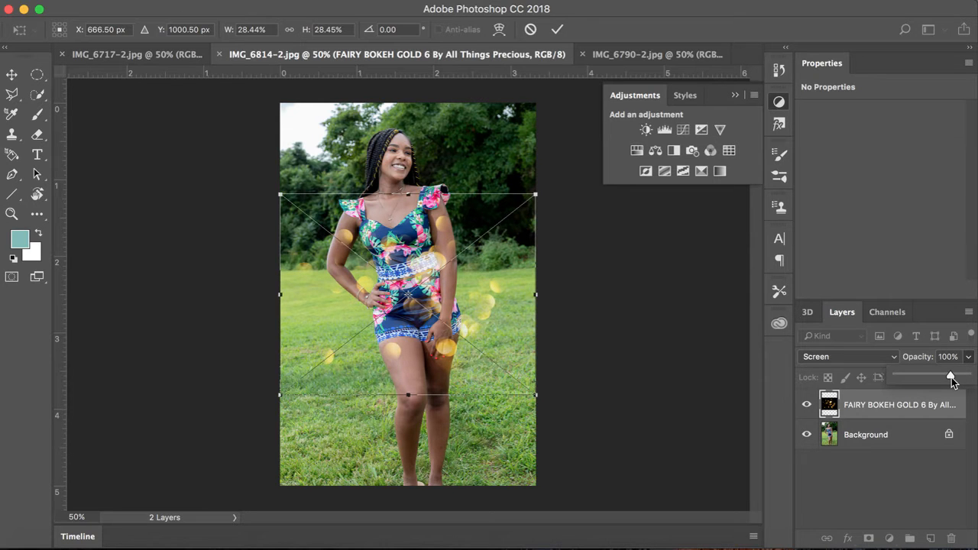
Set the fill of the FAIRY BOKEH GOLD 6 overlay to 70%.
left_click(969, 378)
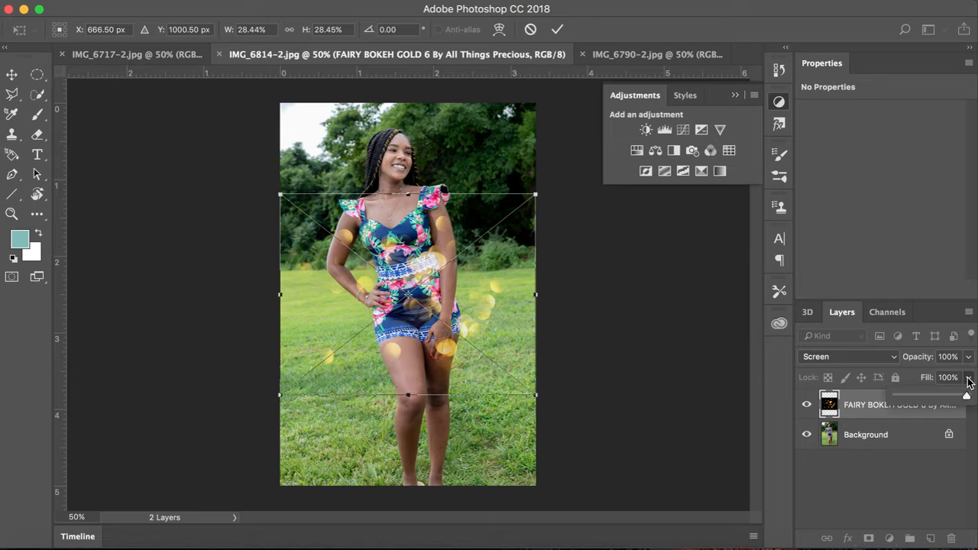
mouse_move(956, 396)
left_mouse_down()
mouse_move(894, 398)
mouse_move(964, 396)
mouse_move(908, 396)
mouse_move(946, 397)
left_mouse_up()
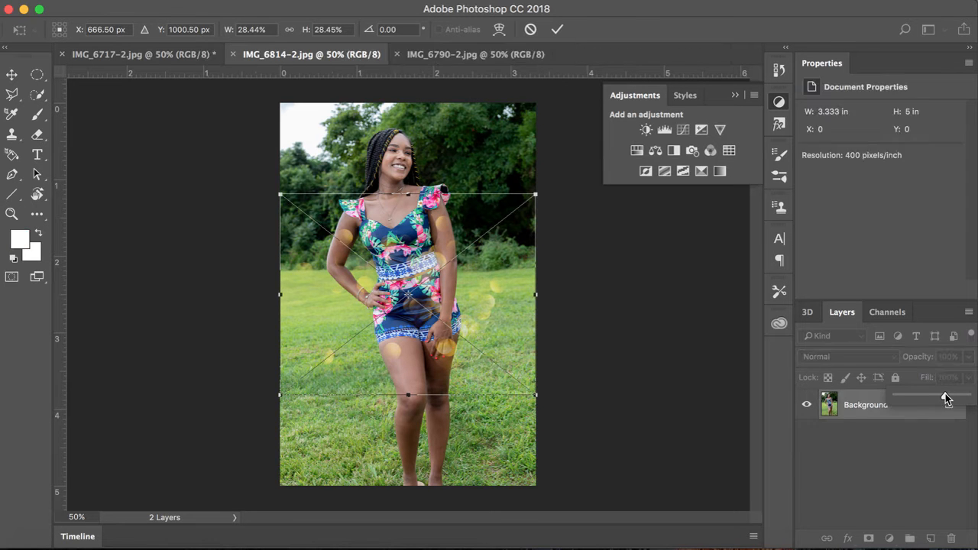
left_click(926, 463)
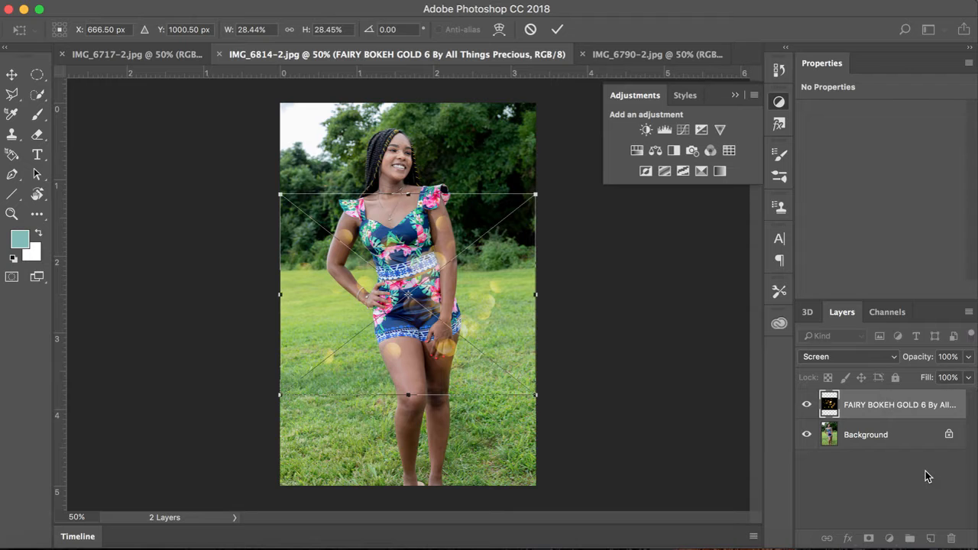
Set the opacity of the FAIRY BOKEH GOLD 6 overlay to 66%.
left_click(954, 357)
key("Return")
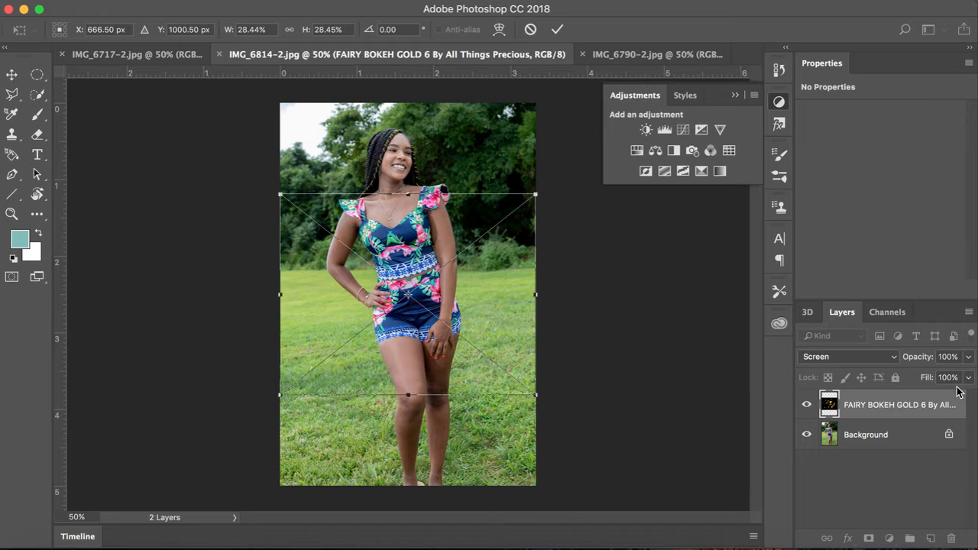
left_click(967, 377)
left_click_drag(968, 374, 945, 377)
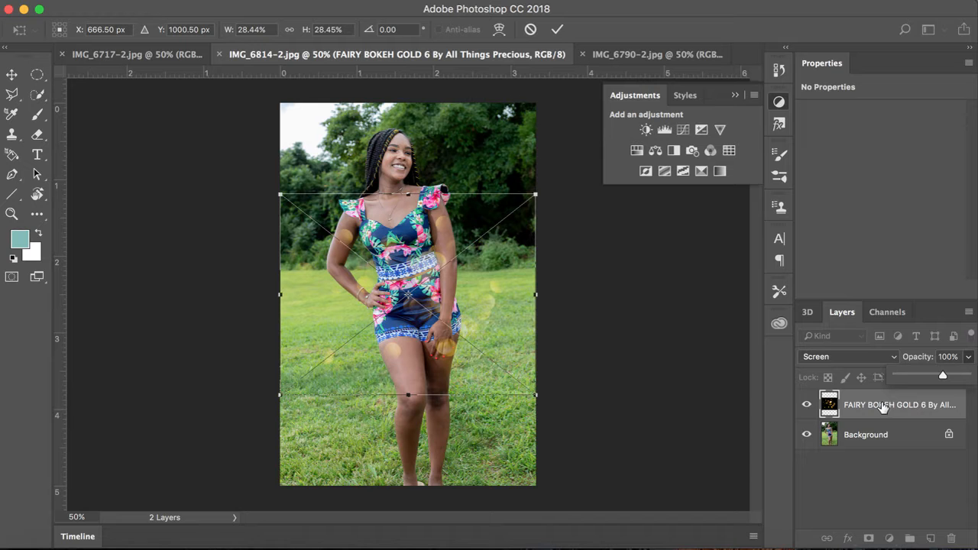
left_click(840, 482)
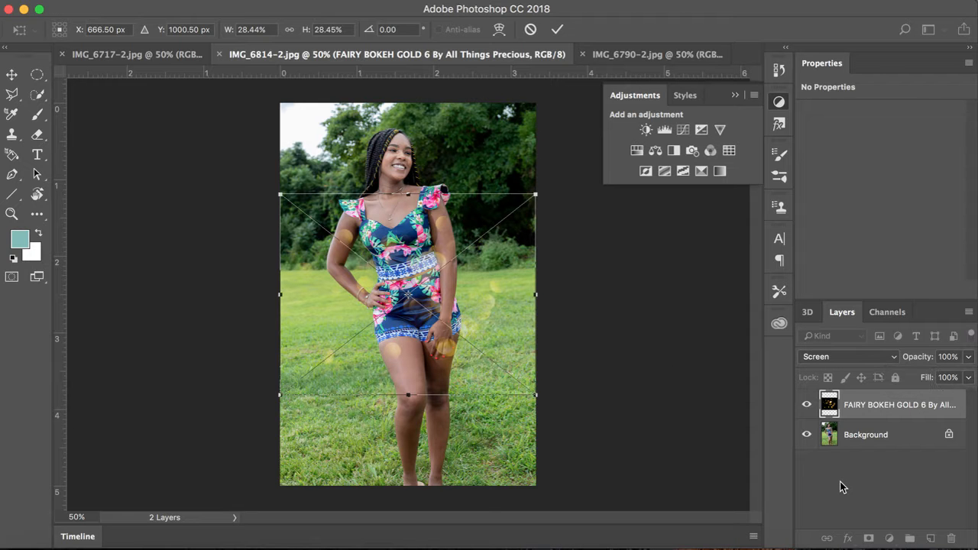
Move the bokeh overlay over the photo's left edge, centred at about X -45.5 px, Y 947.5 px, and commit the placement.
left_click_drag(393, 278, 335, 353)
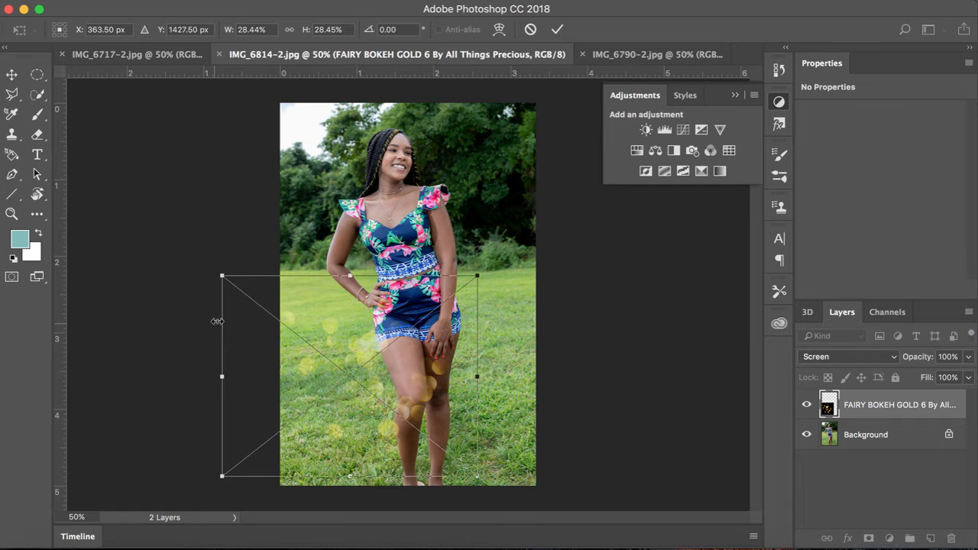
left_click_drag(310, 396, 237, 296)
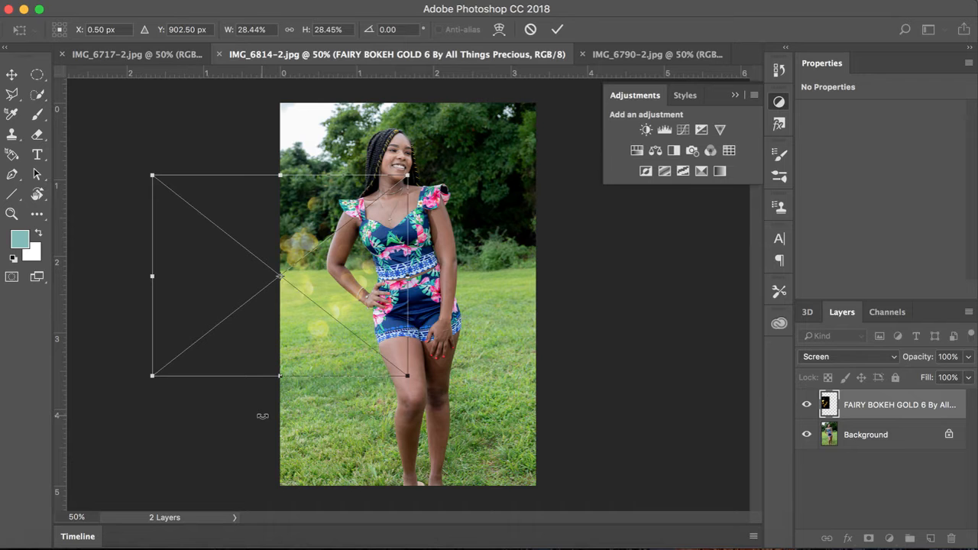
mouse_move(314, 339)
left_mouse_down()
mouse_move(291, 341)
mouse_move(304, 348)
left_mouse_up()
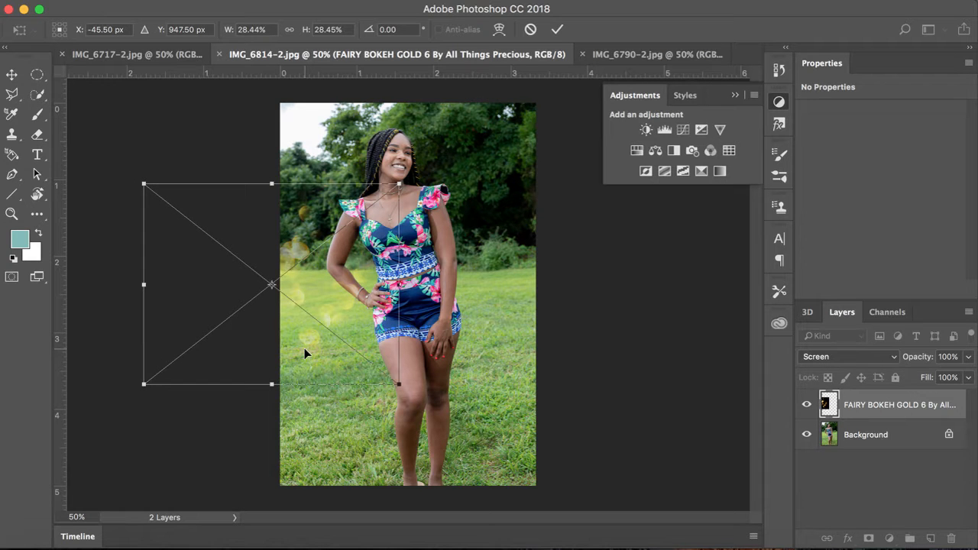
left_click(559, 29)
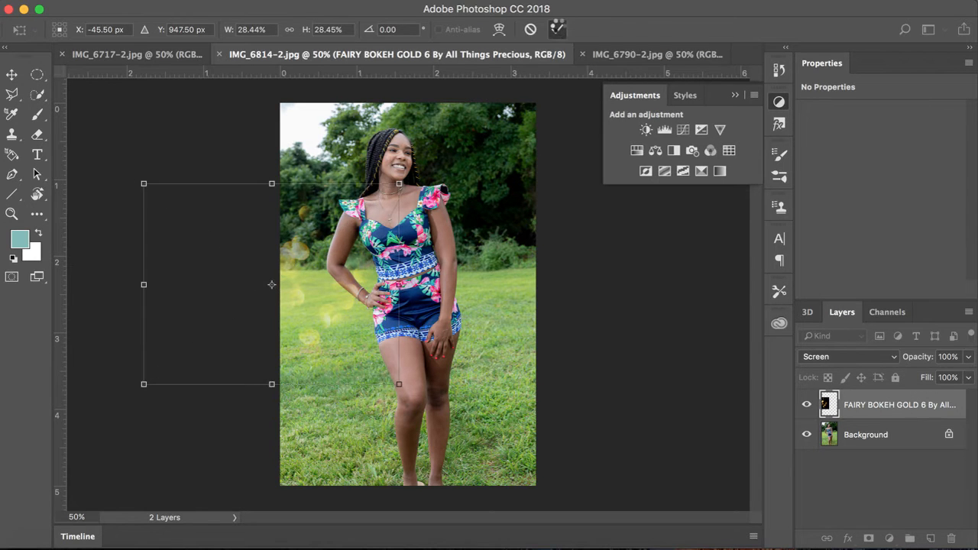
left_click(483, 399)
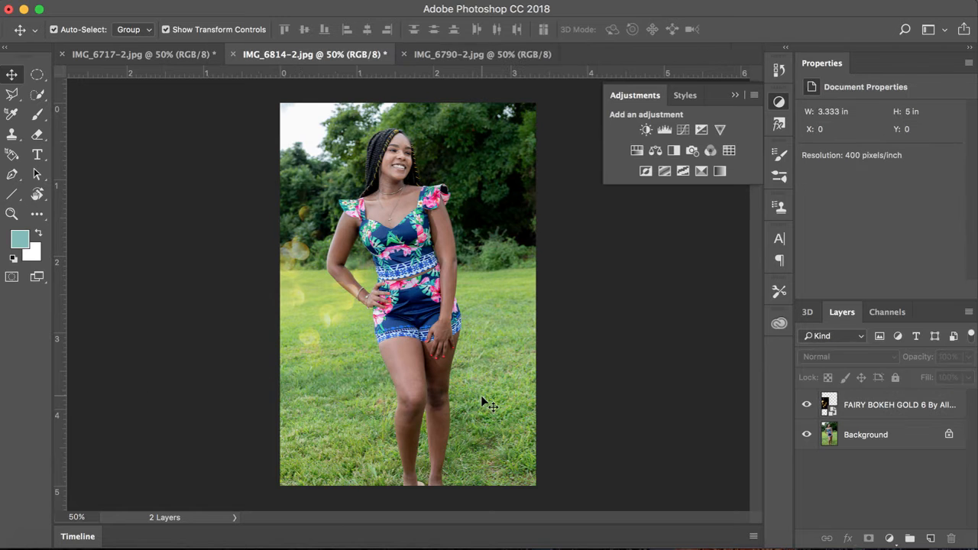
Duplicate the bokeh layer and move the copy to the photo's lower-left edge, at about X -2.4 in, Y 2.37 in.
right_click(869, 411)
left_click(812, 435)
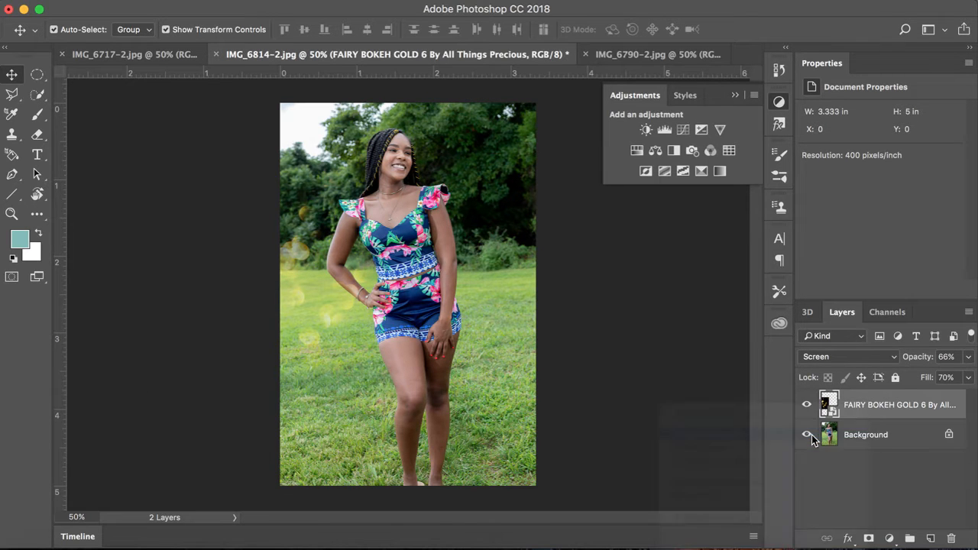
left_click(634, 202)
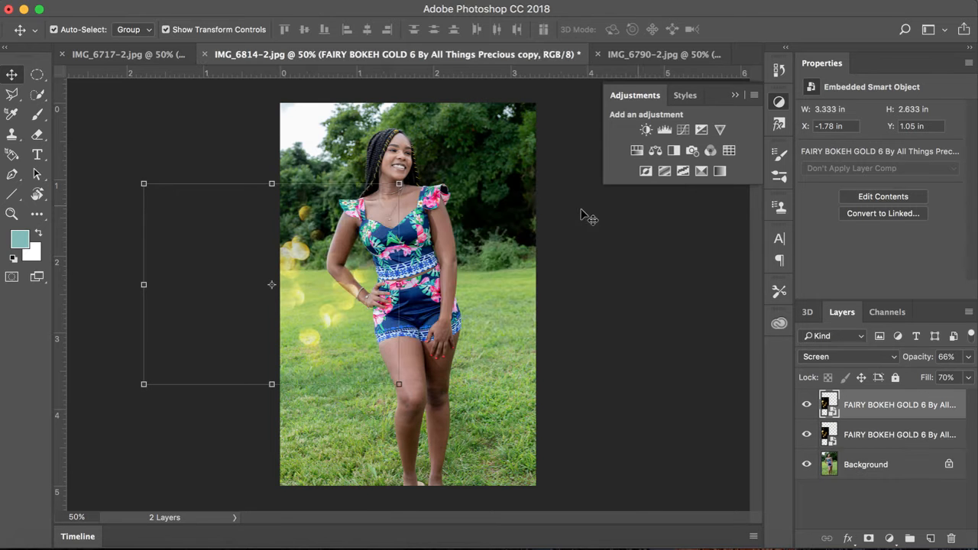
left_click_drag(368, 334, 350, 428)
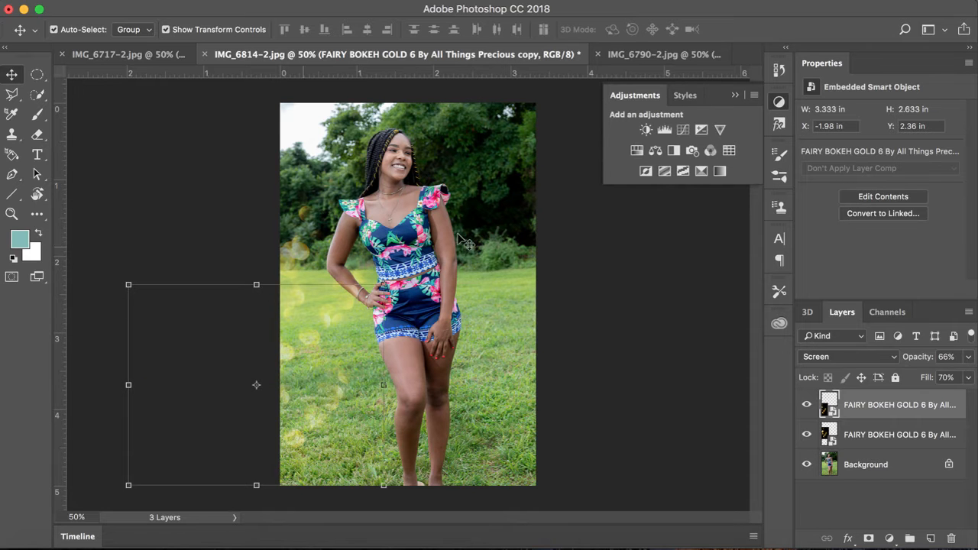
left_click_drag(314, 351, 295, 364)
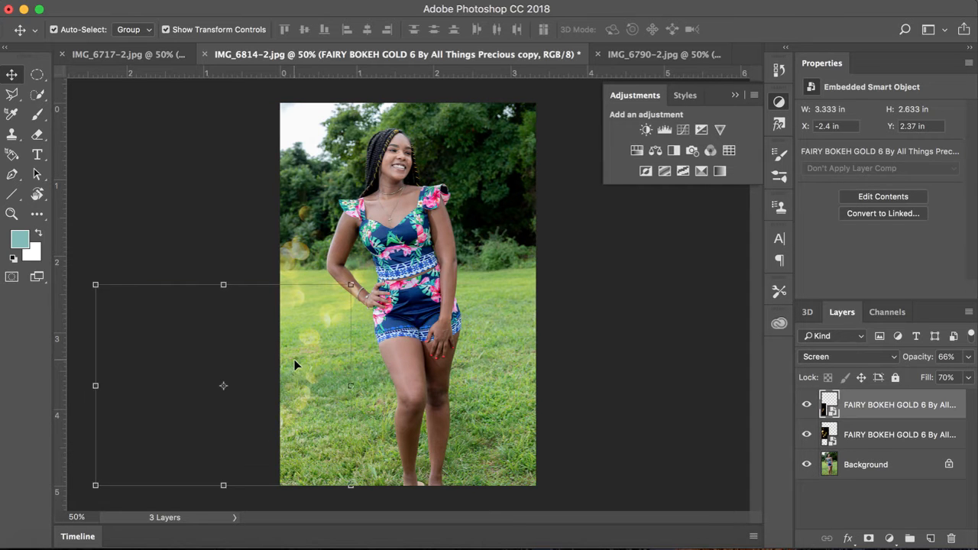
left_click(659, 353)
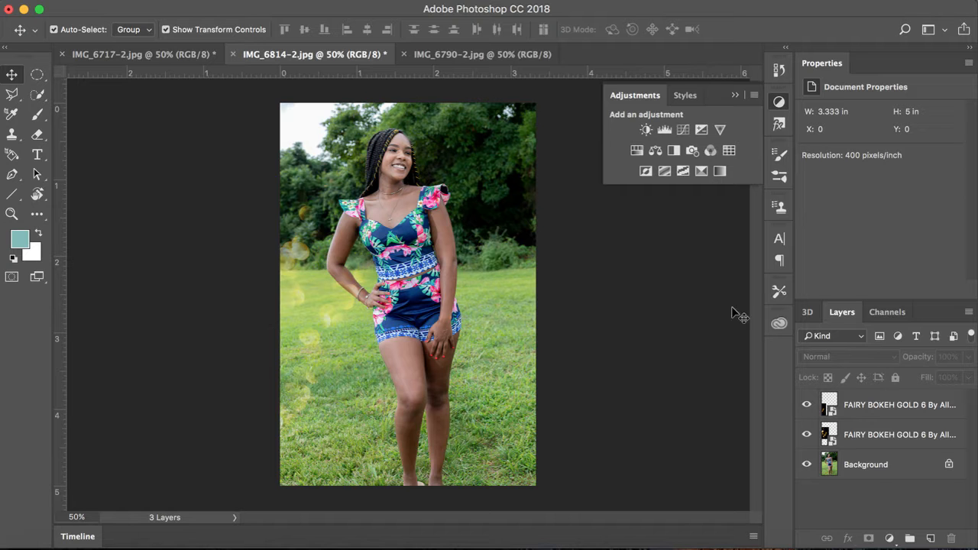
Place the FAIRY BOKEH GOLD 11 image as an embedded layer and set its blend mode to Screen.
left_click(149, 1)
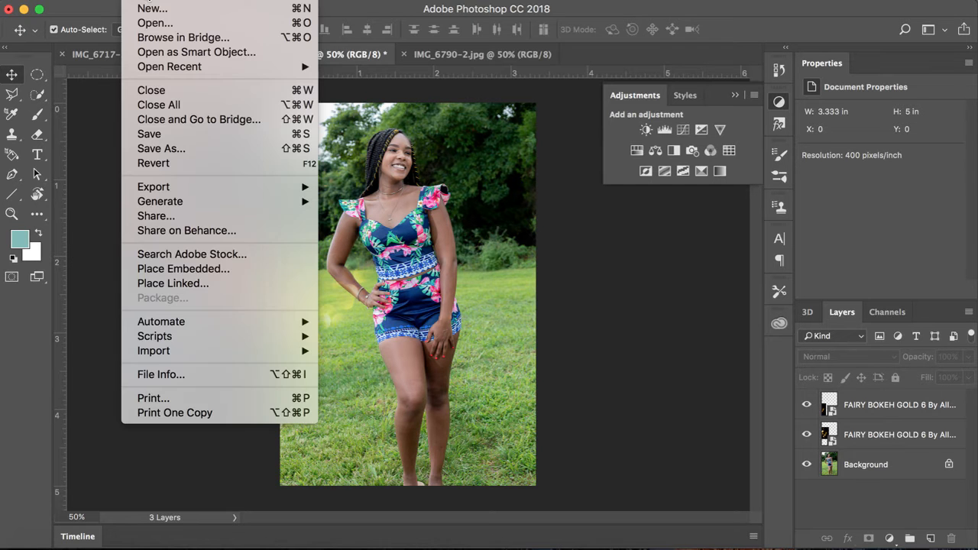
left_click(178, 270)
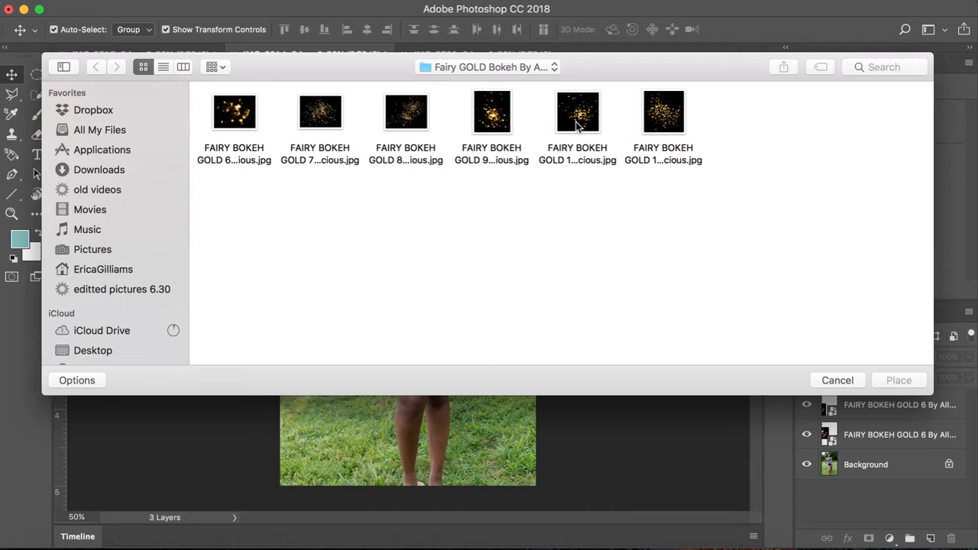
left_click(661, 121)
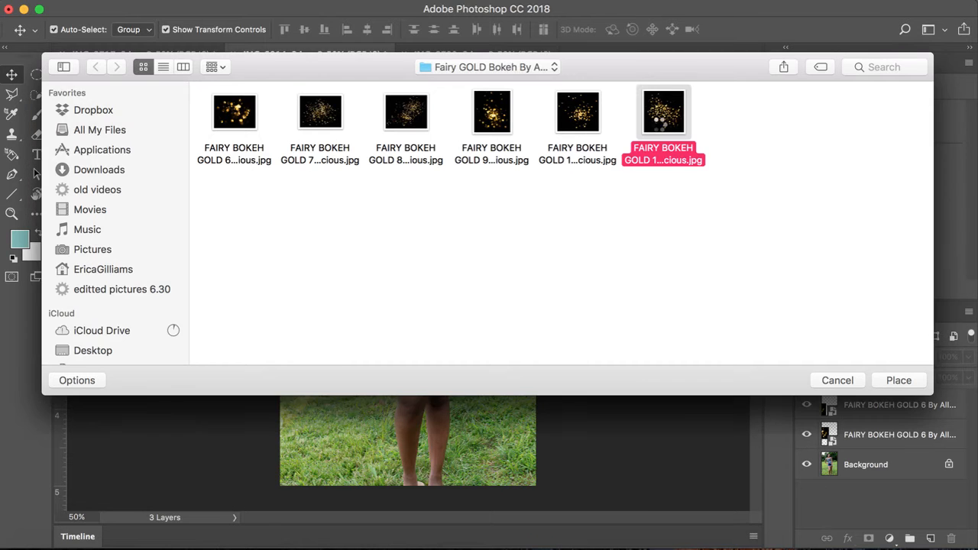
double_click(660, 123)
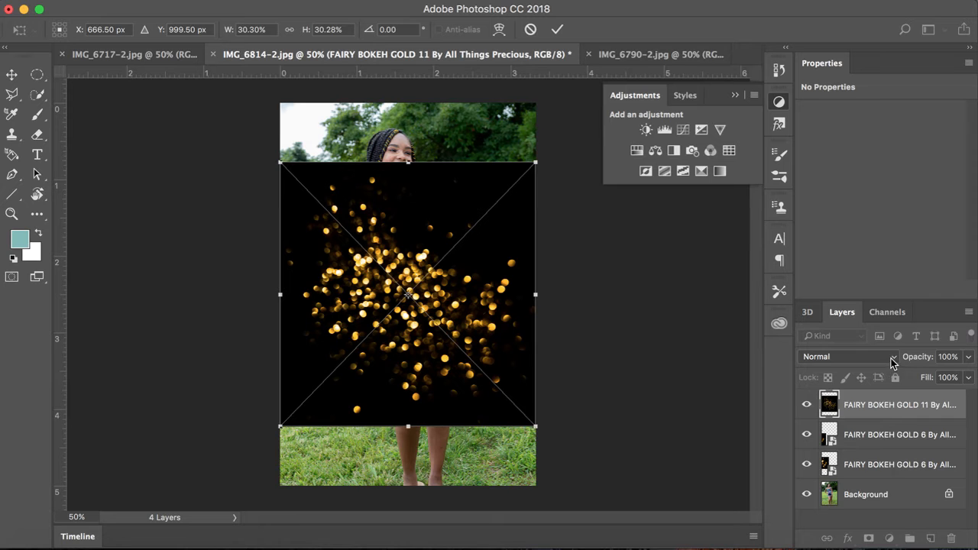
left_click(893, 358)
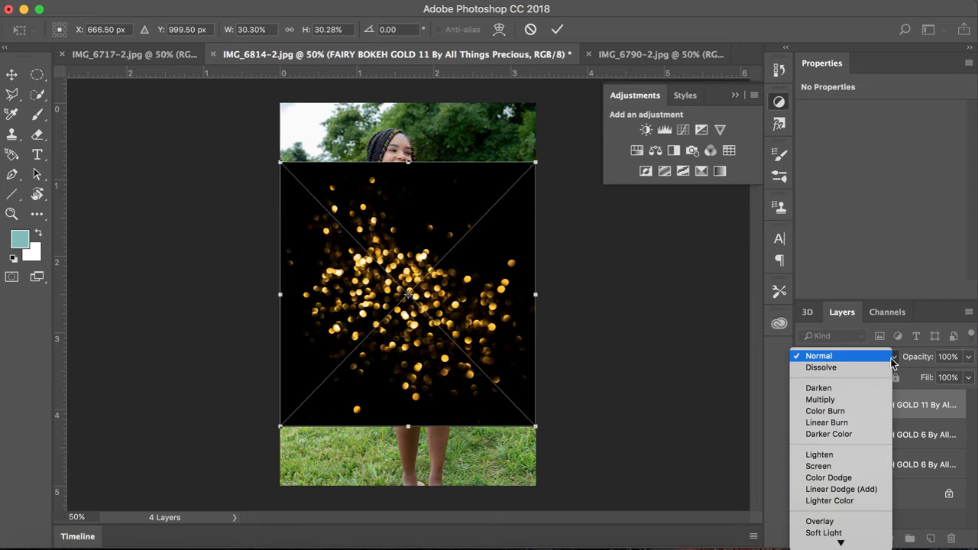
left_click(856, 464)
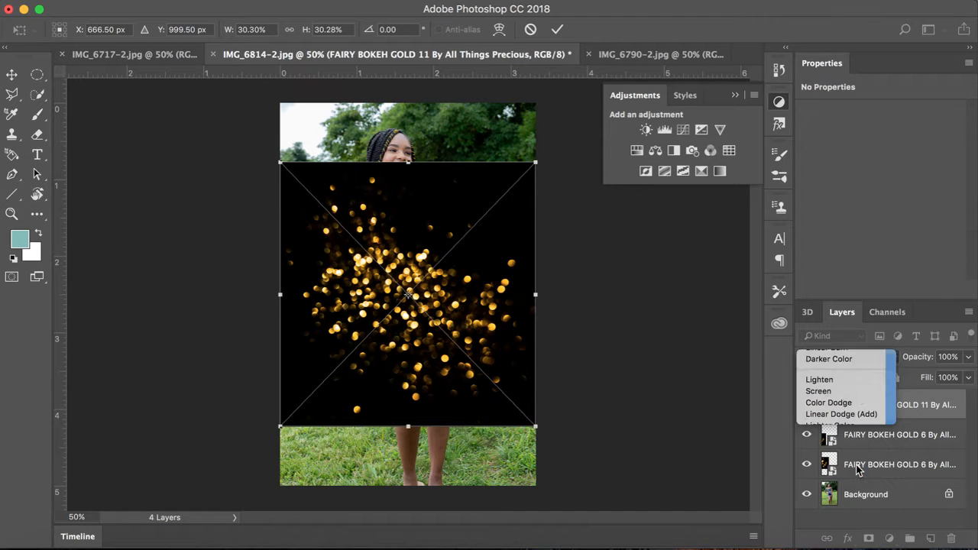
Rotate the FAIRY BOKEH GOLD 11 overlay 90° clockwise, centre it at about X 176.5 px, Y 1334.5 px, and commit the placement.
left_click_drag(416, 370, 379, 382)
right_click(412, 382)
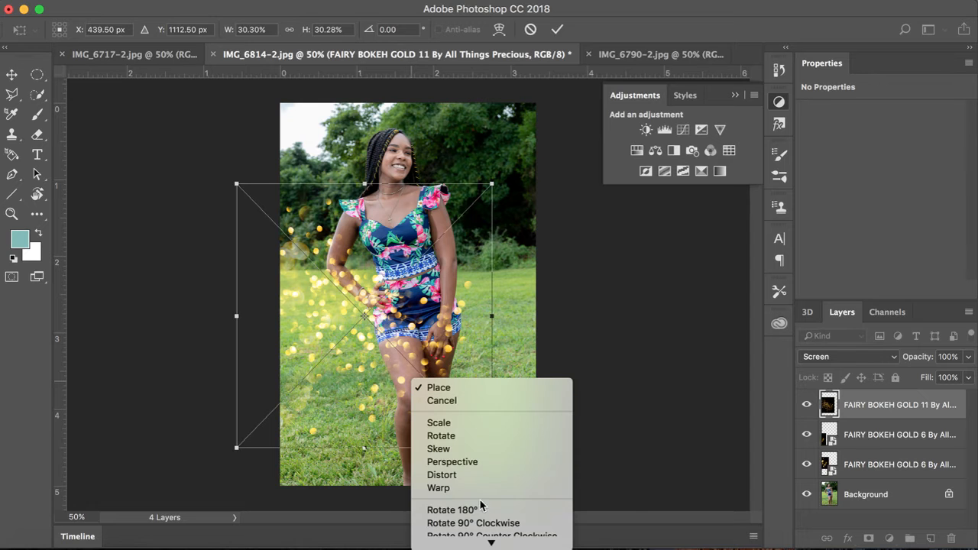
left_click(492, 523)
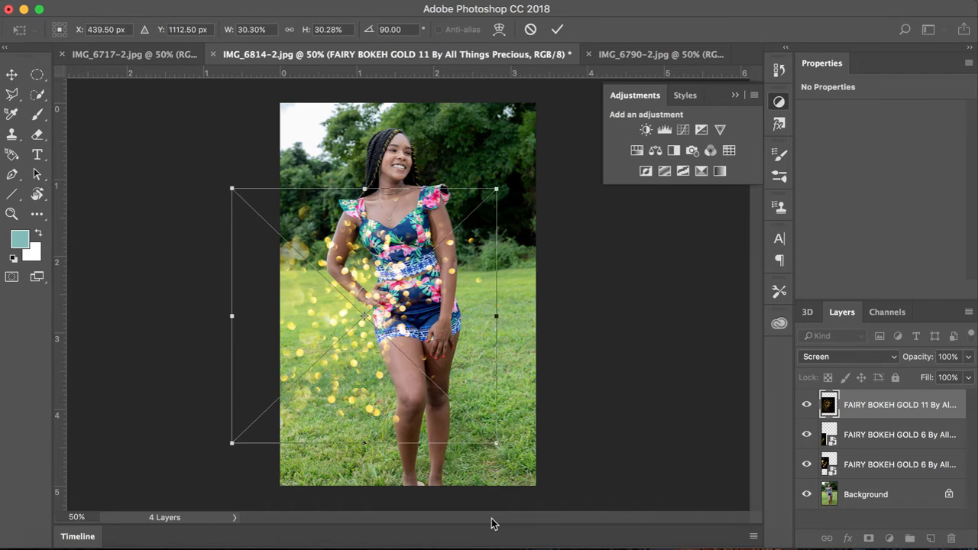
left_click_drag(360, 361, 313, 398)
left_click_drag(310, 412, 308, 404)
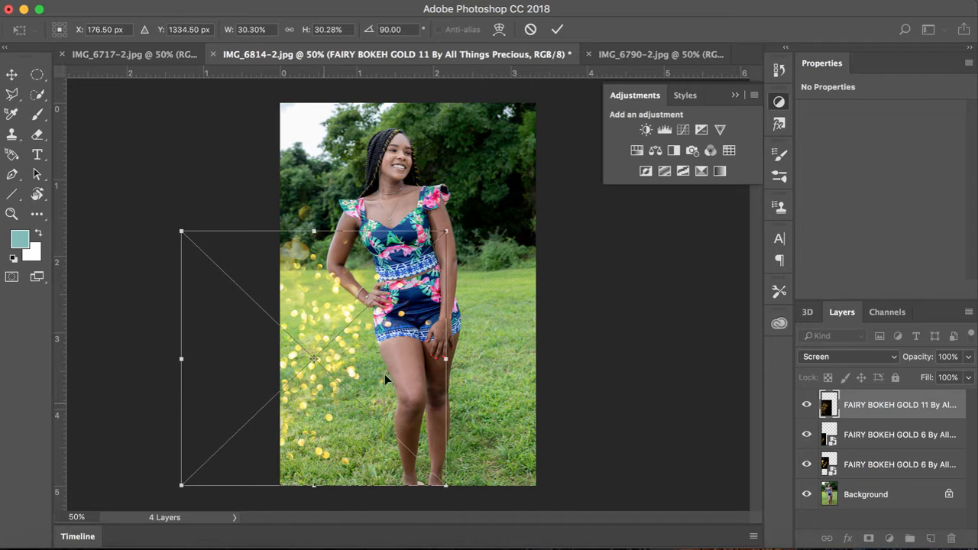
left_click(557, 29)
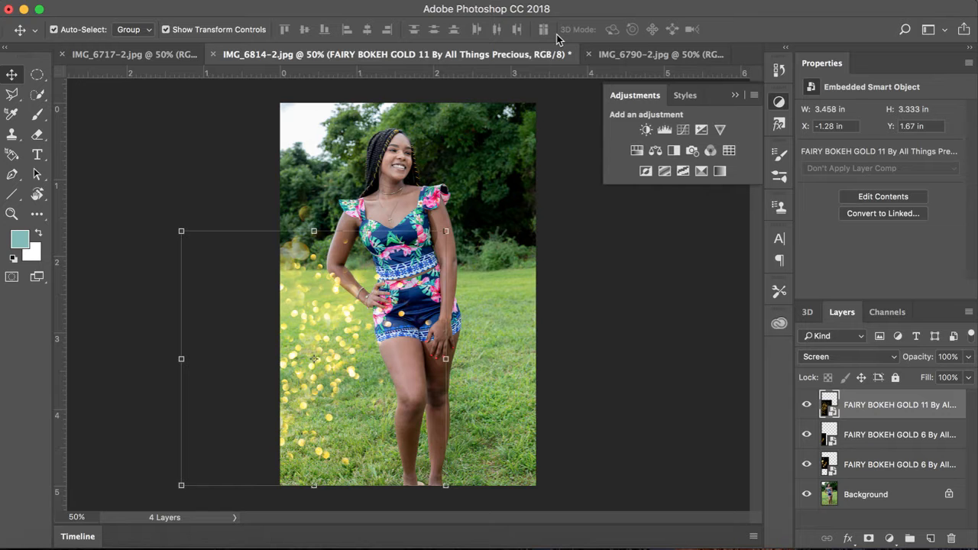
Set the opacity of the FAIRY BOKEH GOLD 11 overlay to 52%.
left_click(969, 359)
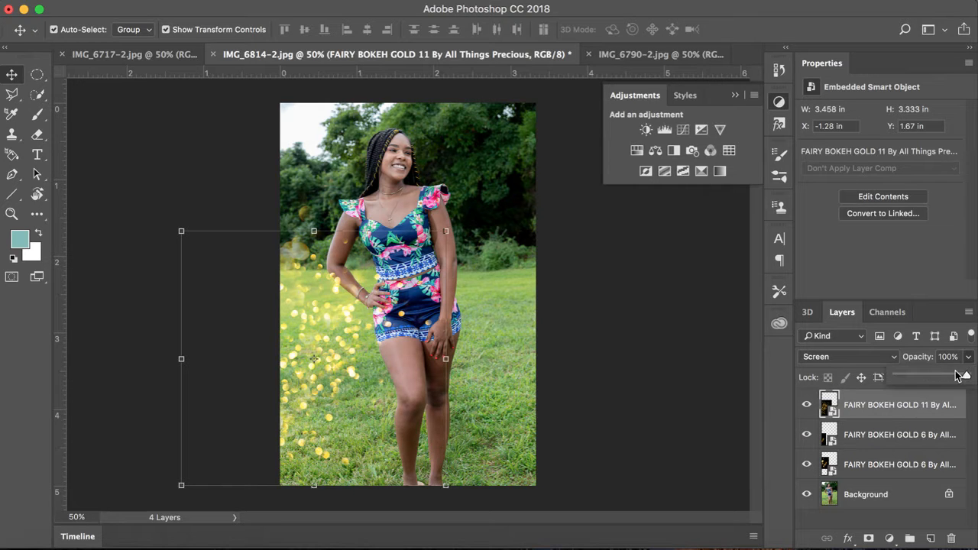
left_click(948, 377)
left_click_drag(948, 377, 938, 377)
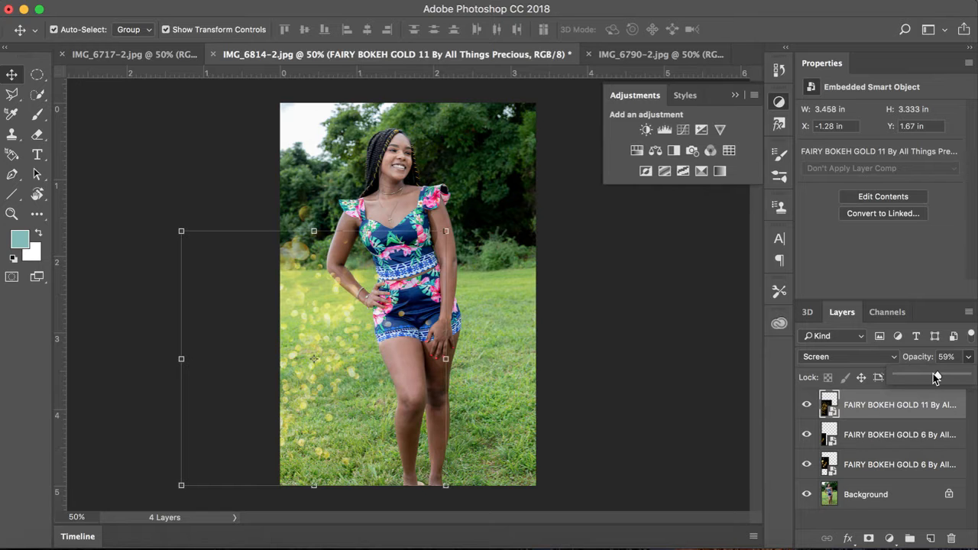
left_click_drag(937, 374, 929, 374)
left_click(684, 380)
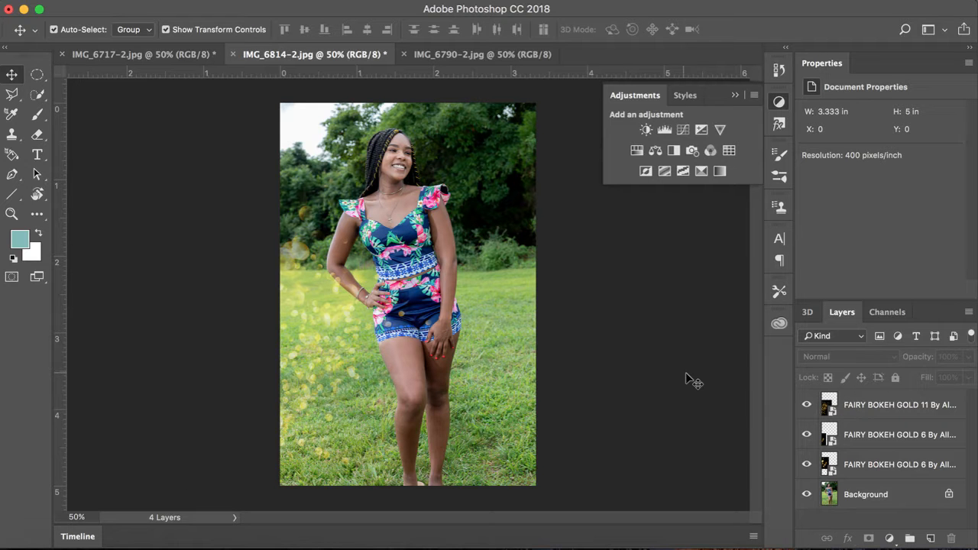
Duplicate the FAIRY BOKEH GOLD 11 layer and move the copy over the photo's lower-left corner, at about X -1.28 in, Y 3.22 in.
right_click(864, 411)
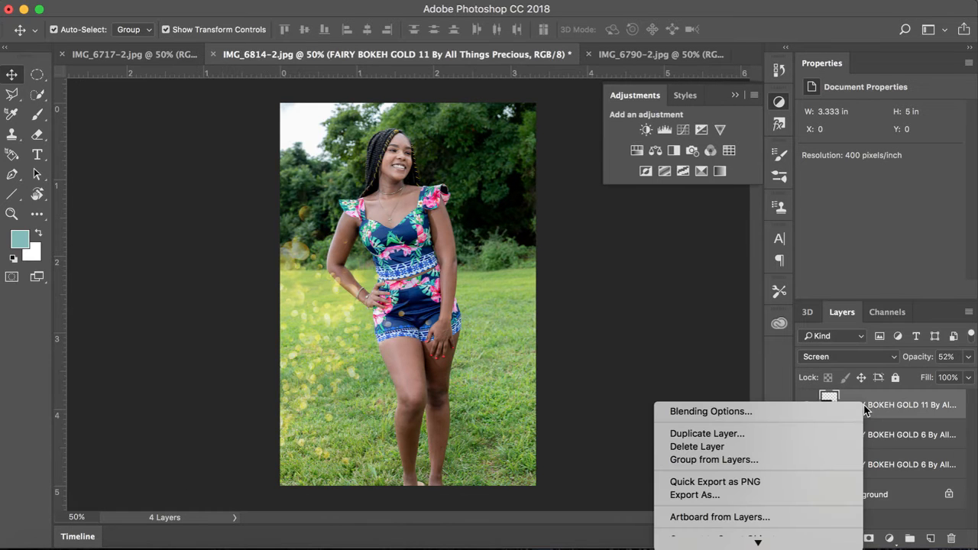
left_click(830, 434)
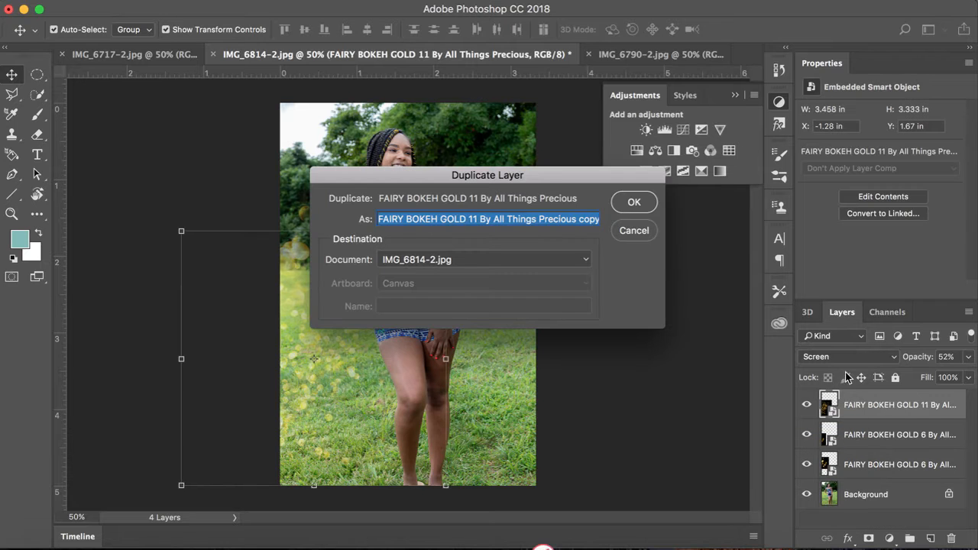
left_click(649, 204)
left_click_drag(271, 405, 297, 456)
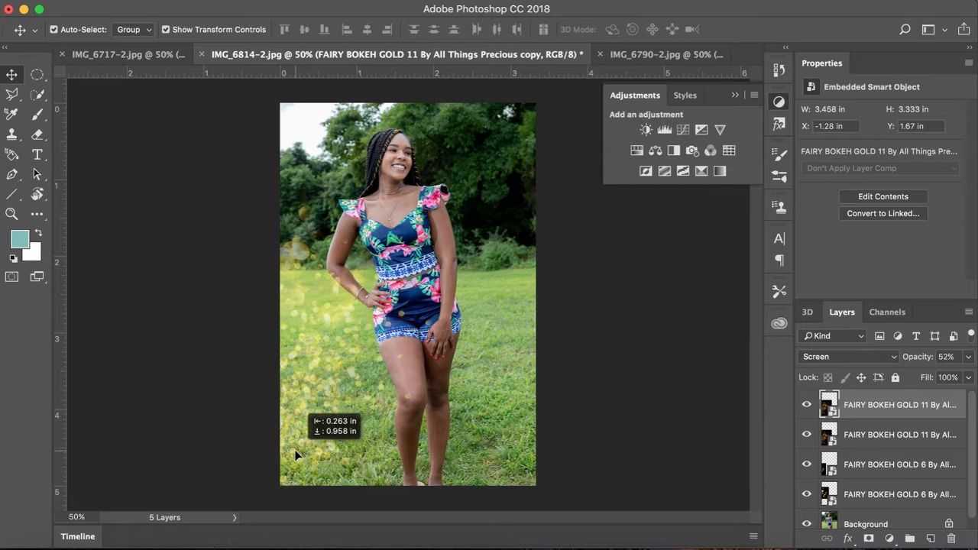
left_click_drag(297, 455, 277, 487)
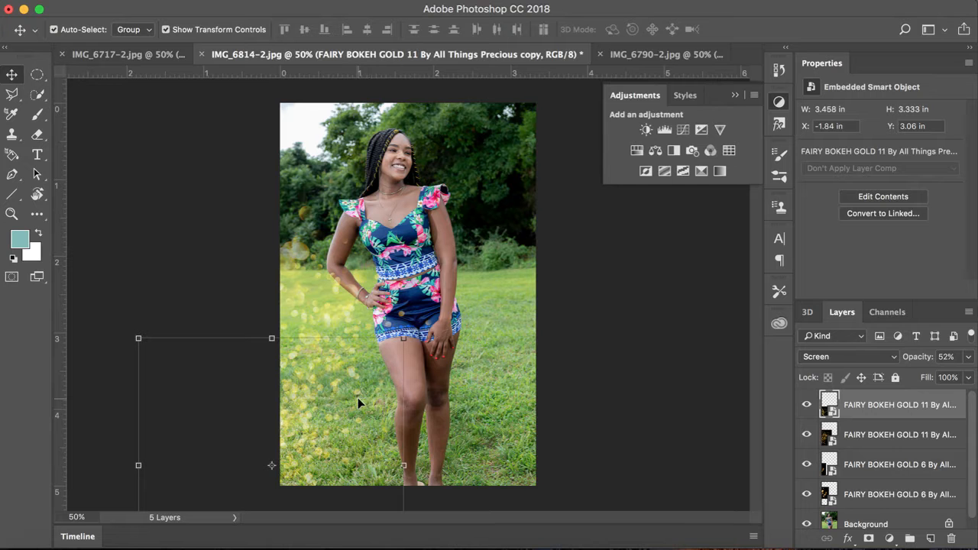
left_click_drag(358, 397, 402, 410)
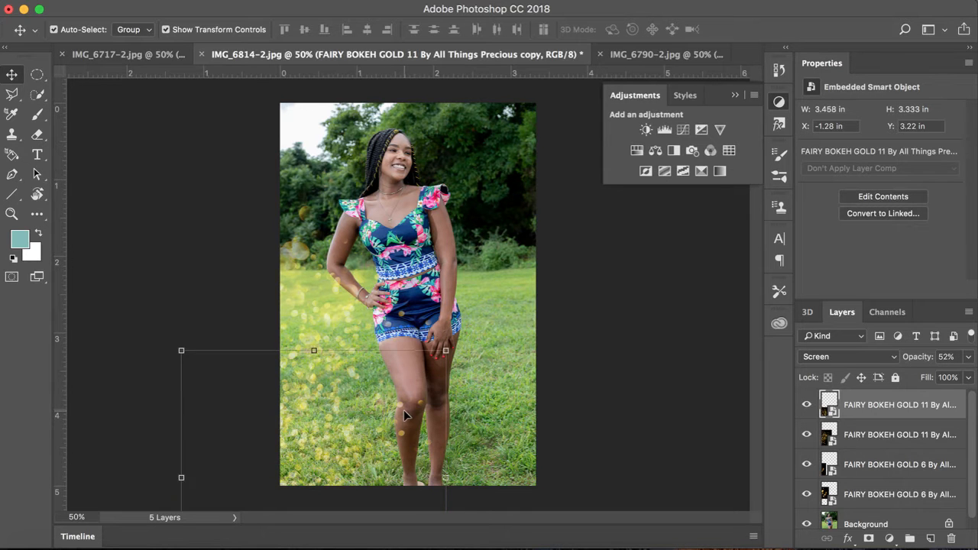
left_click(603, 406)
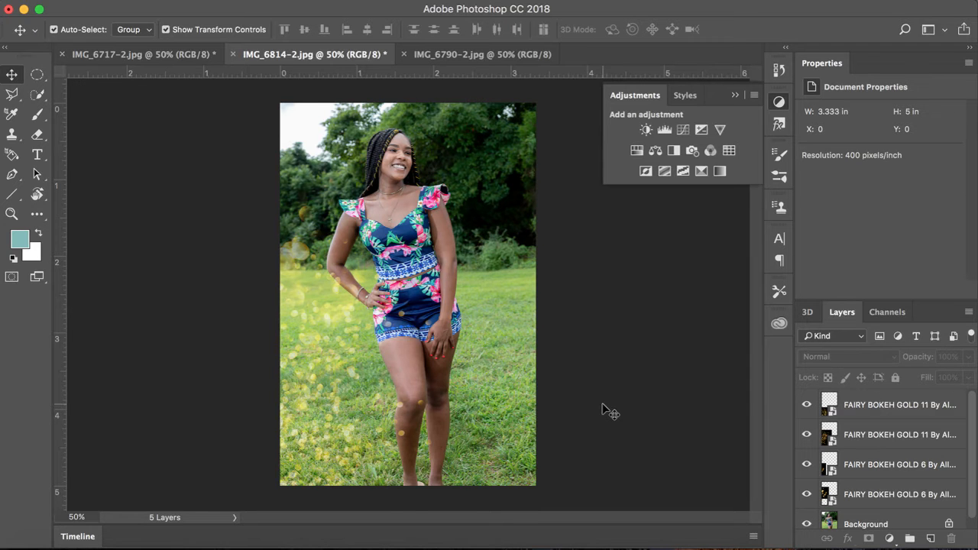
Delete the duplicated FAIRY BOKEH GOLD 11 layer.
left_click(374, 411)
key("Delete")
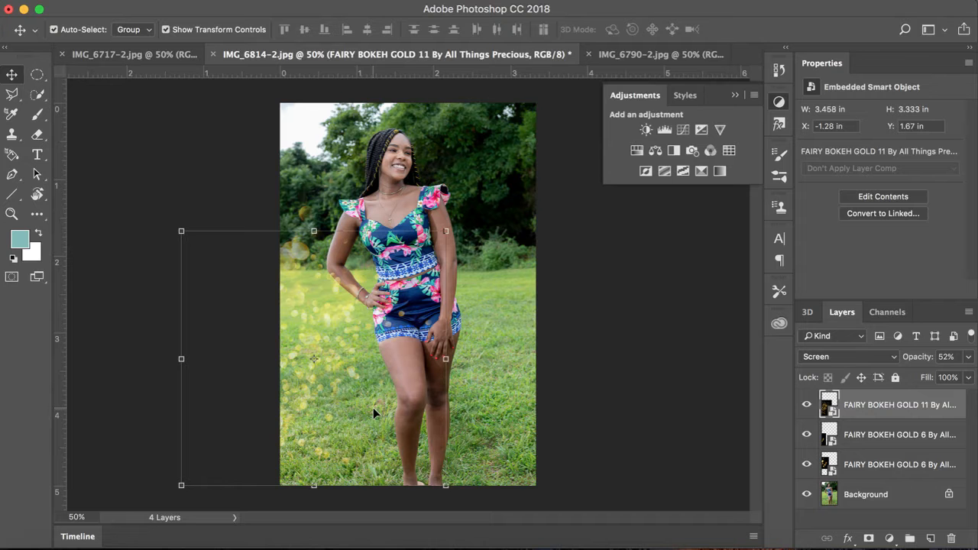
Duplicate the lowest FAIRY BOKEH GOLD 6 layer and move the FAIRY BOKEH GOLD 11 overlay down to about X -1.28 in, Y 2.5 in.
right_click(916, 464)
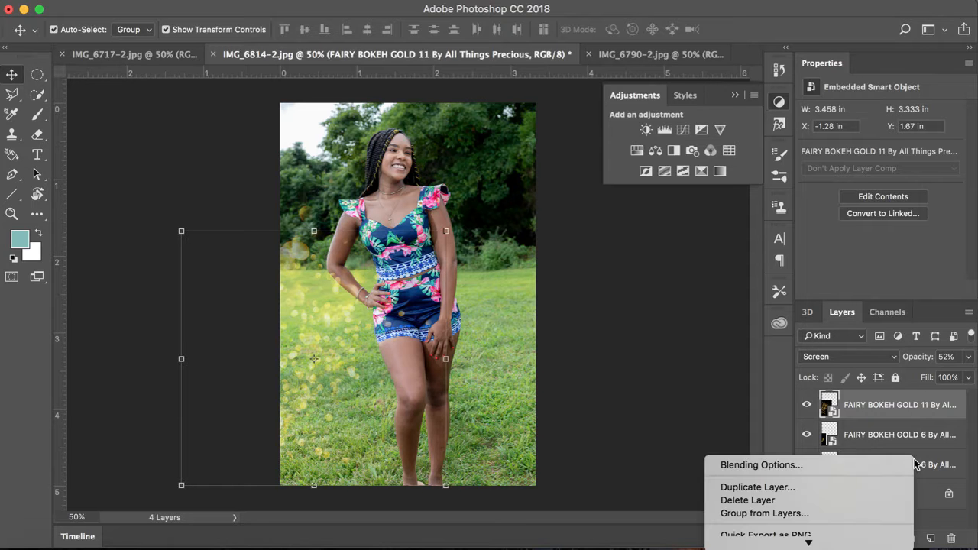
left_click(840, 493)
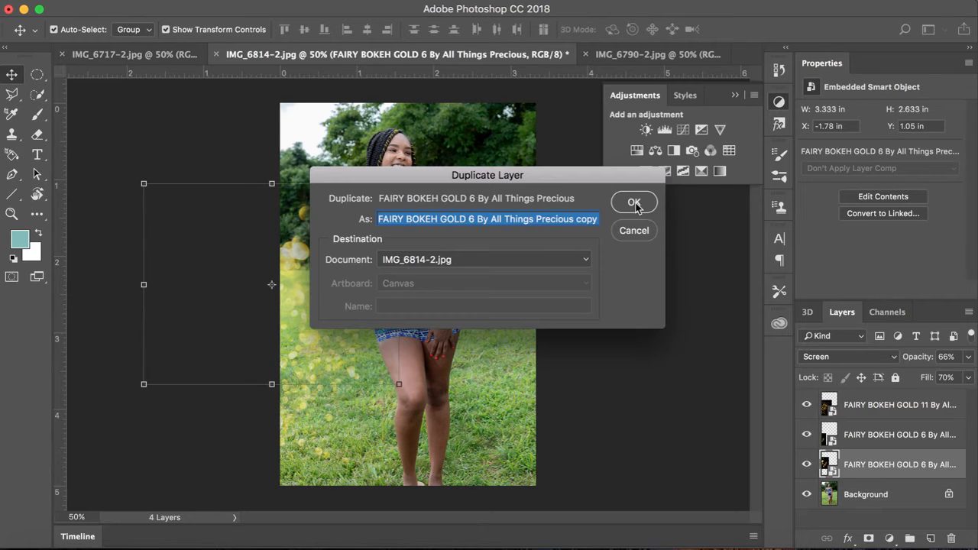
left_click(638, 205)
left_click_drag(323, 333, 322, 398)
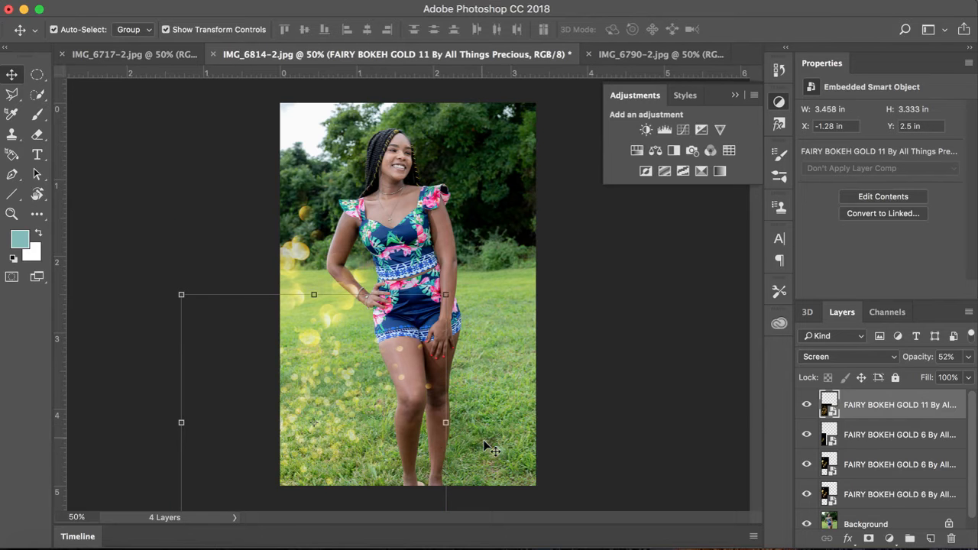
Duplicate the original FAIRY BOKEH GOLD 6 layer again and move its lower-left copy inward to about X -1.41 in, Y 2.37 in.
scroll(892, 498, "down", 1)
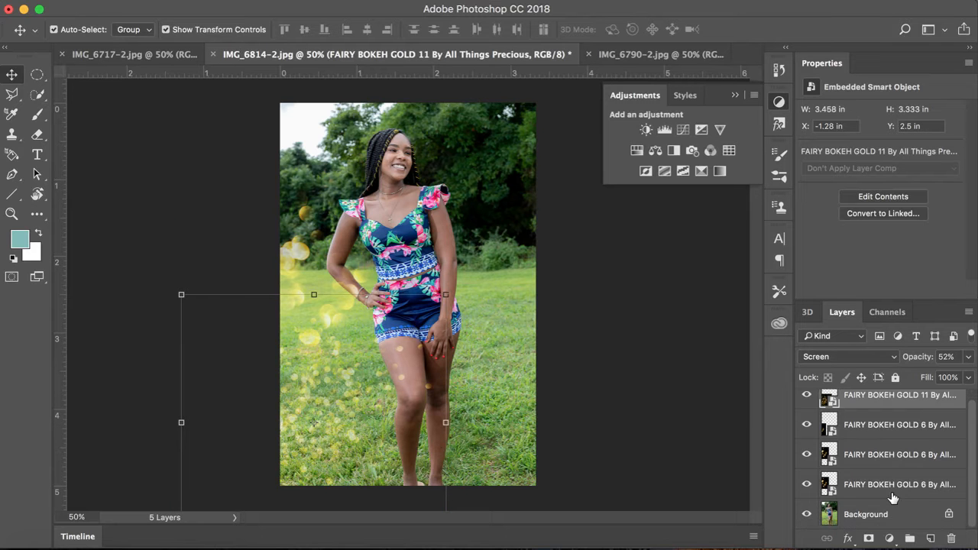
left_click(893, 485)
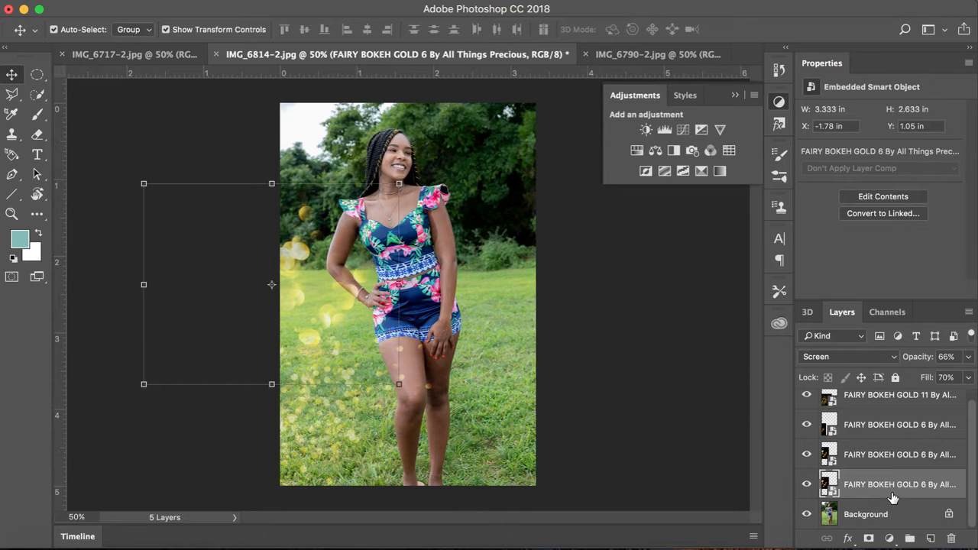
right_click(893, 499)
right_click(868, 489)
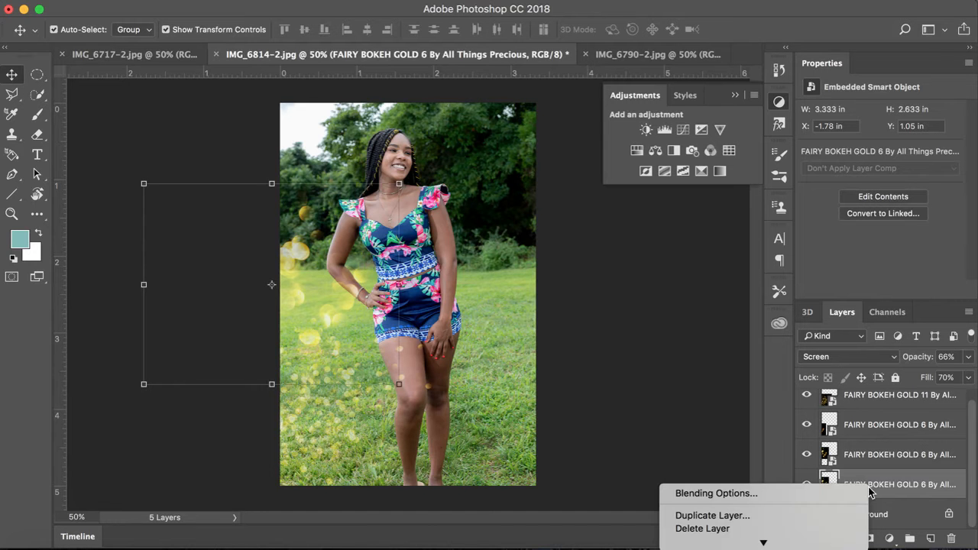
left_click(830, 516)
left_click(647, 202)
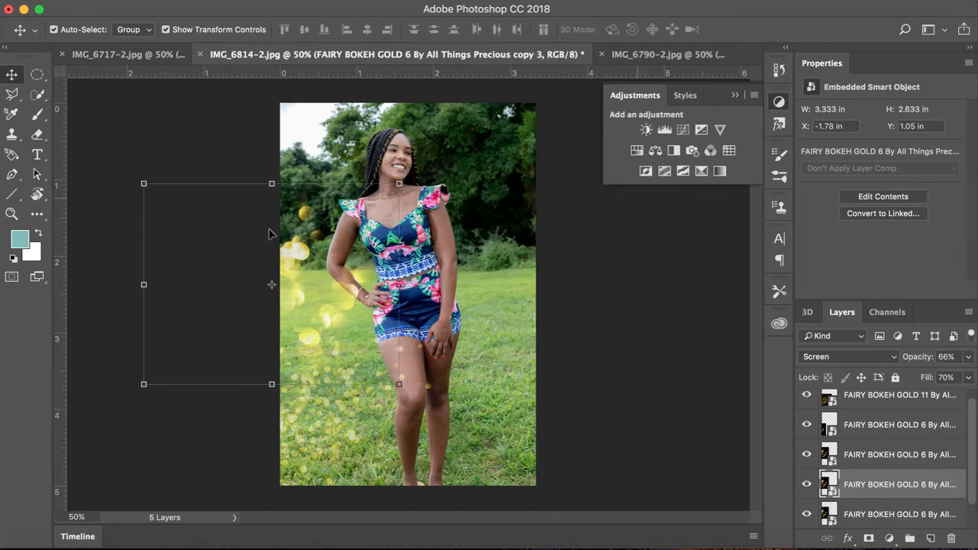
left_click_drag(319, 288, 396, 297)
right_click(375, 310)
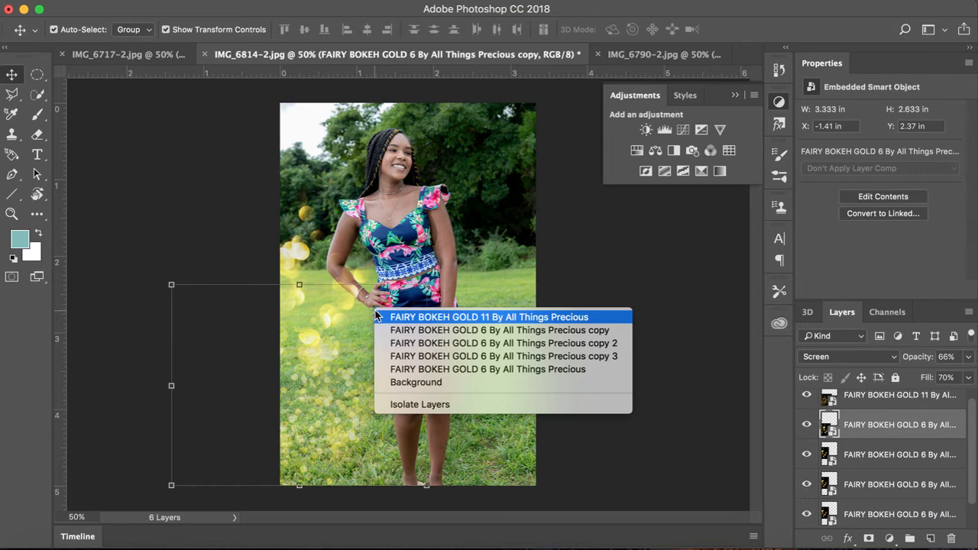
left_click(681, 291)
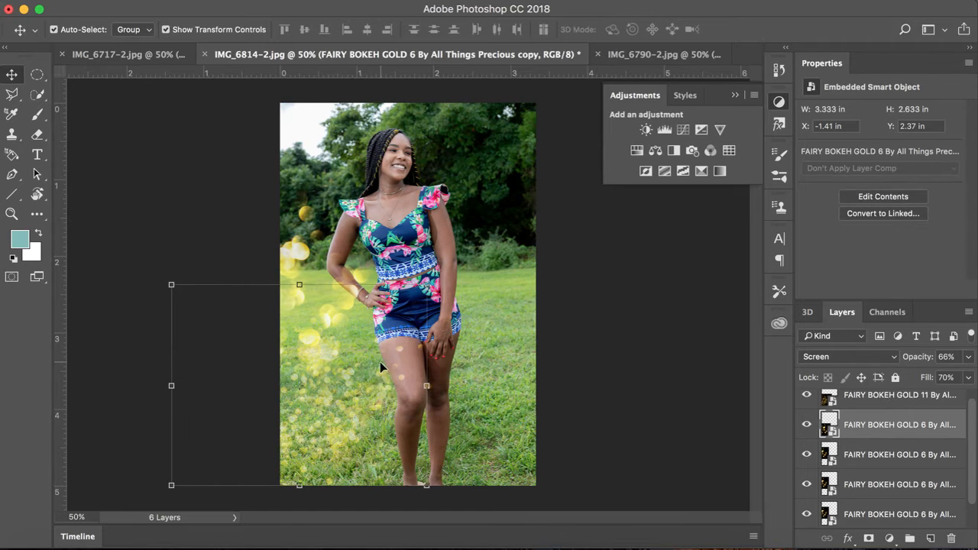
Rotate the FAIRY BOKEH GOLD 11 overlay to about 166.91°, centre it at about X 0 px, Y 1641.58 px, and commit the transform.
left_click(379, 361)
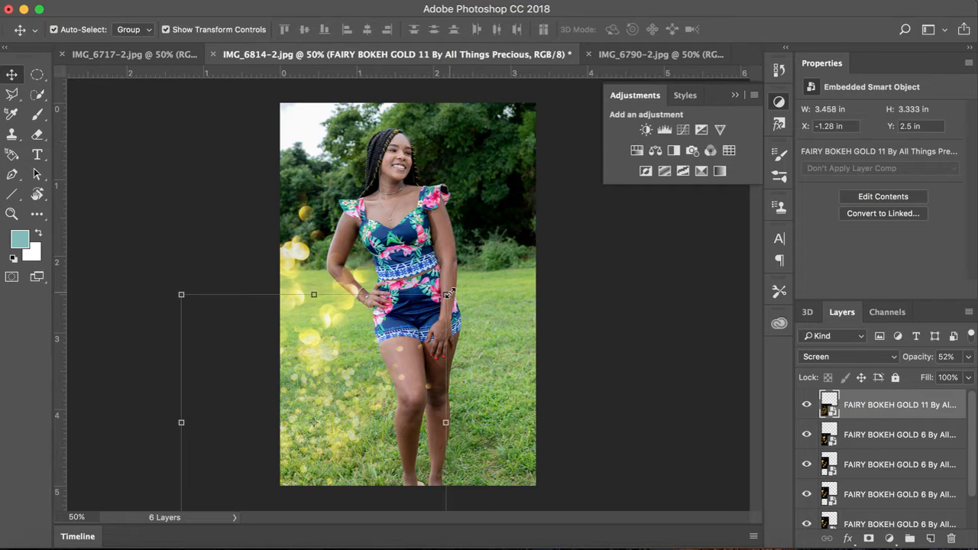
left_click_drag(449, 293, 360, 455)
left_click_drag(319, 384, 289, 409)
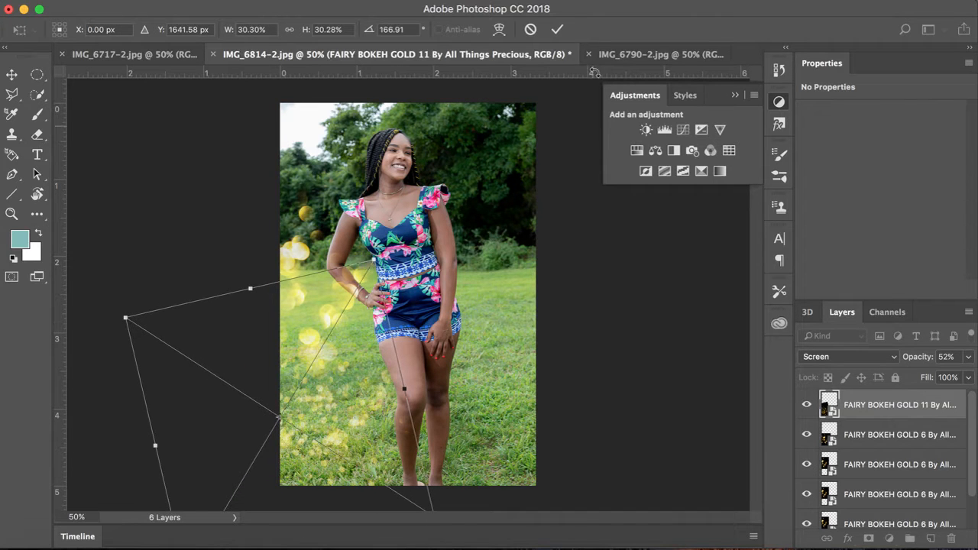
left_click(557, 29)
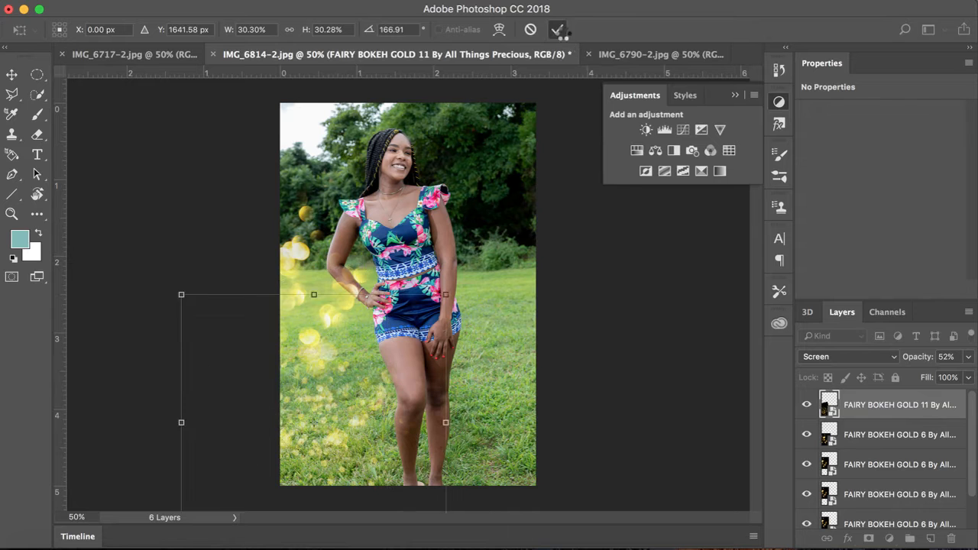
left_click(629, 338)
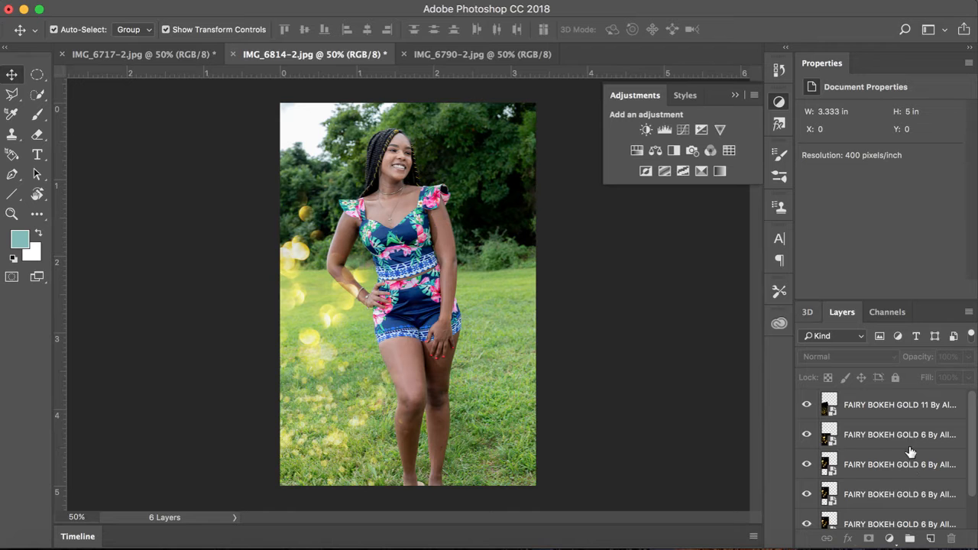
Duplicate the uppermost FAIRY BOKEH GOLD 6 copy within IMG_6814-2.jpg, keeping the suggested layer name.
right_click(941, 435)
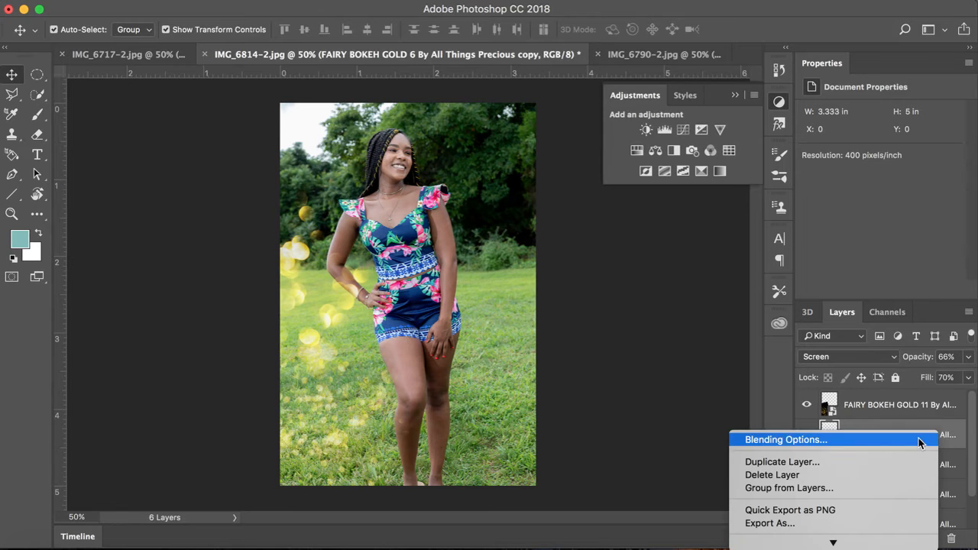
left_click(866, 462)
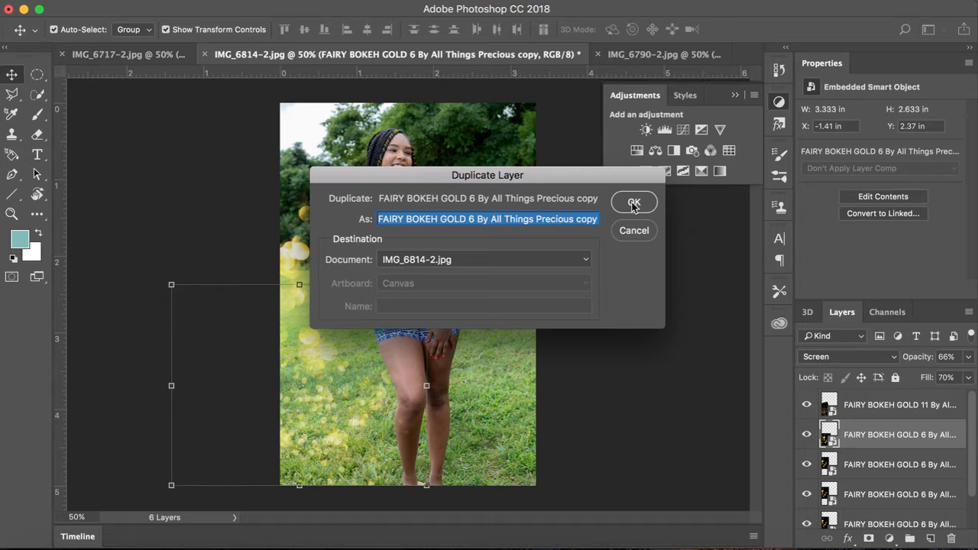
left_click(634, 204)
Move the FAIRY BOKEH GOLD 11 overlay to the upper-right trees, rotate it to about -141.98°, centre it at about X 1432 px, Y 519 px, and commit.
left_click_drag(344, 328, 539, 131)
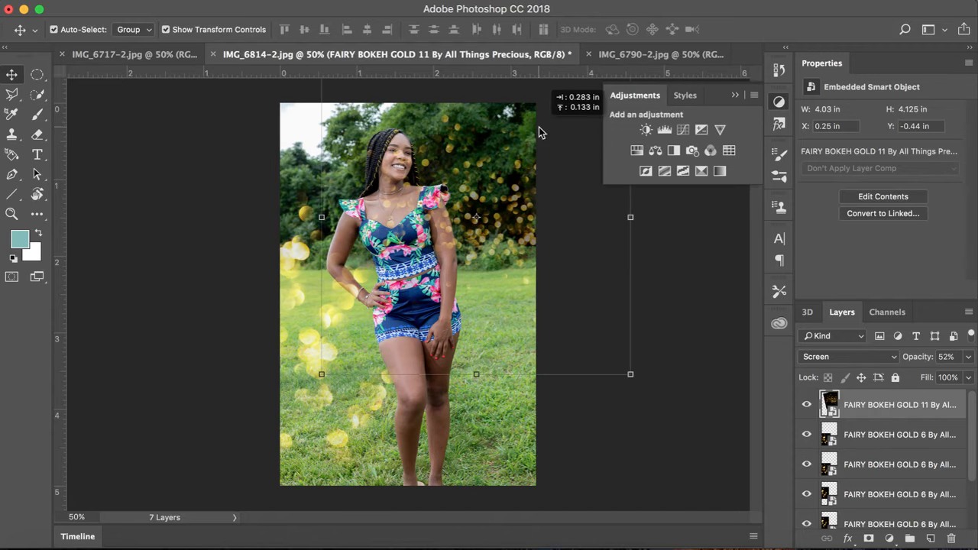
left_click_drag(633, 375, 458, 376)
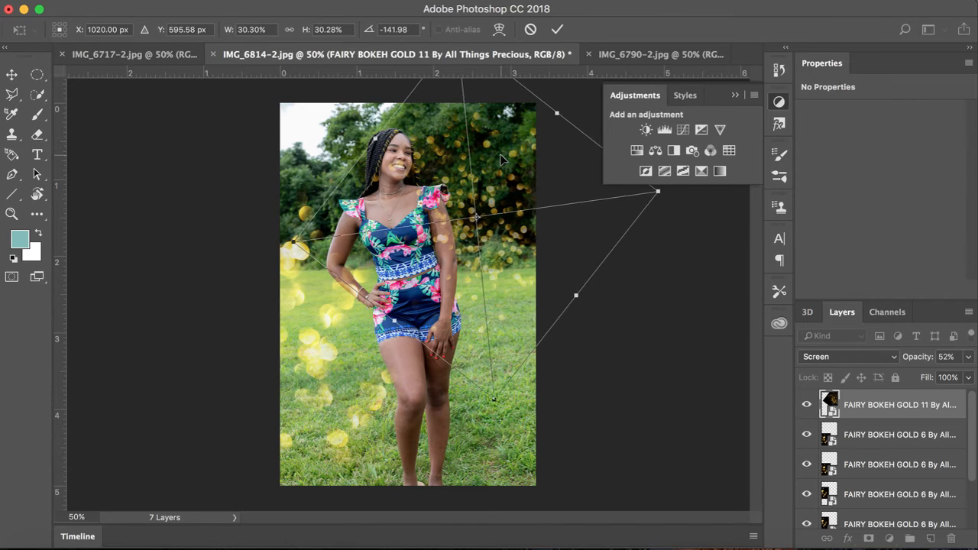
left_click_drag(501, 158, 543, 134)
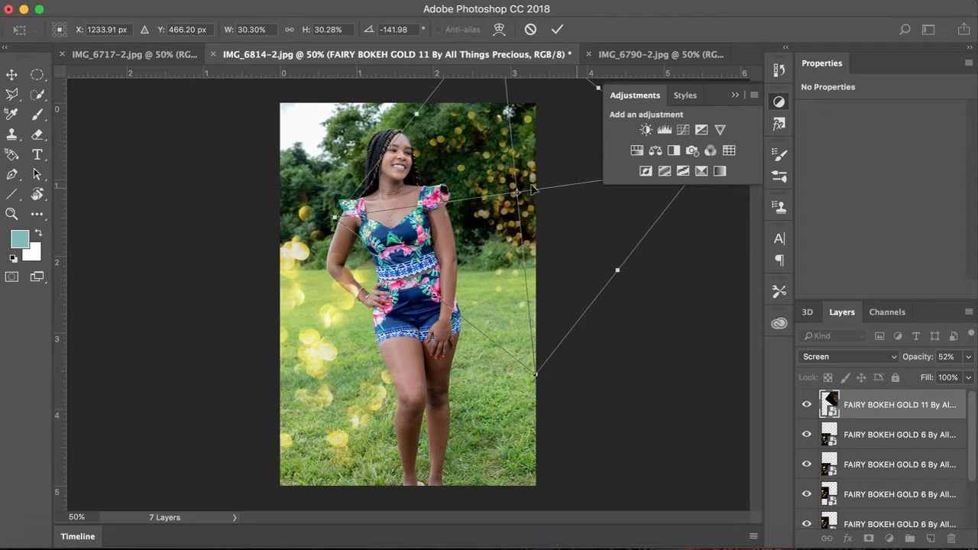
left_click_drag(501, 194, 533, 198)
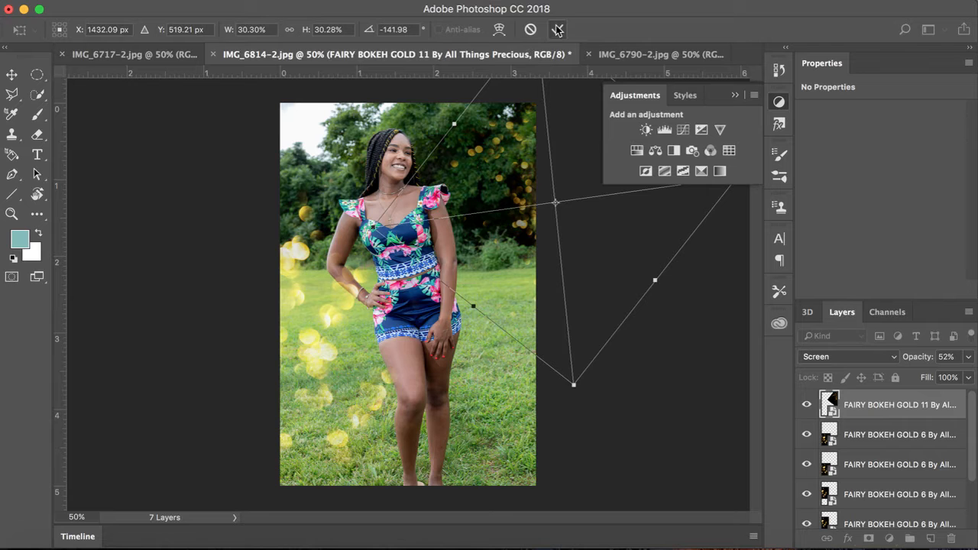
left_click(558, 30)
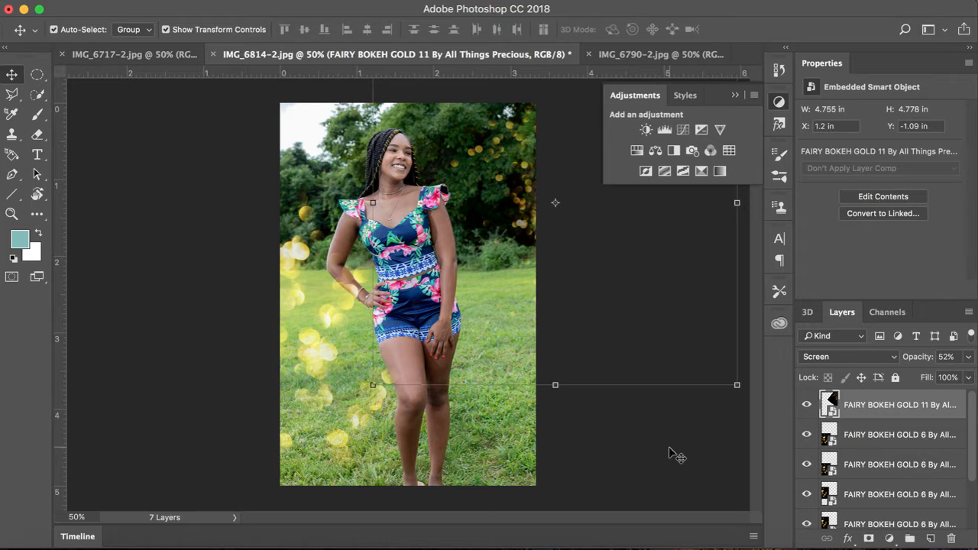
Try lower and full opacity on the FAIRY BOKEH GOLD 11 overlay, settle on 67%, and deselect the layer.
left_click_drag(969, 362, 920, 376)
left_click(707, 436)
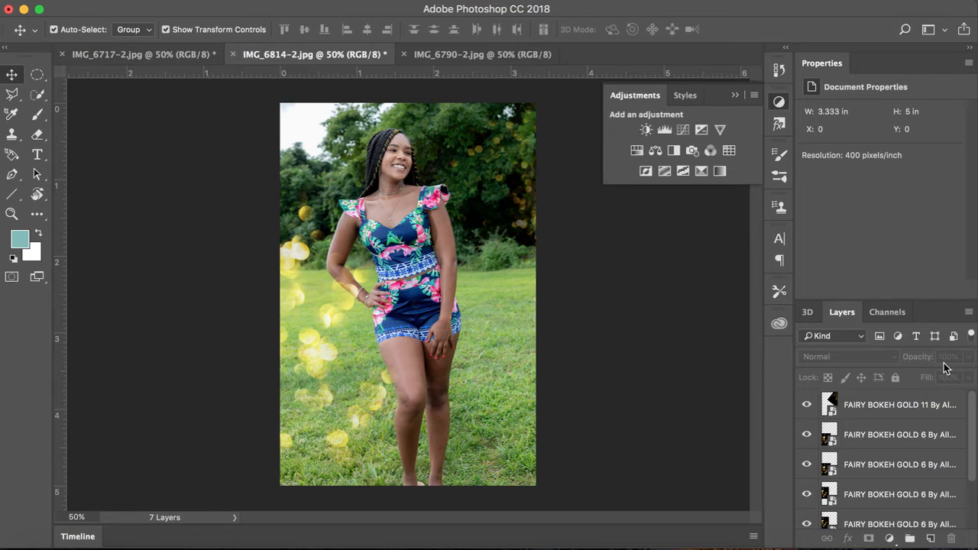
left_click(509, 184)
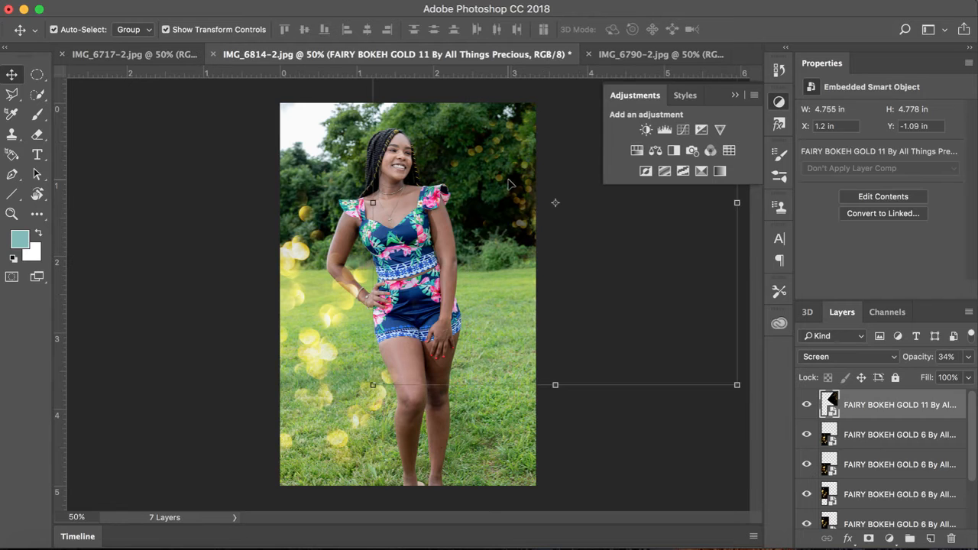
left_click(968, 356)
left_click_drag(928, 377, 967, 376)
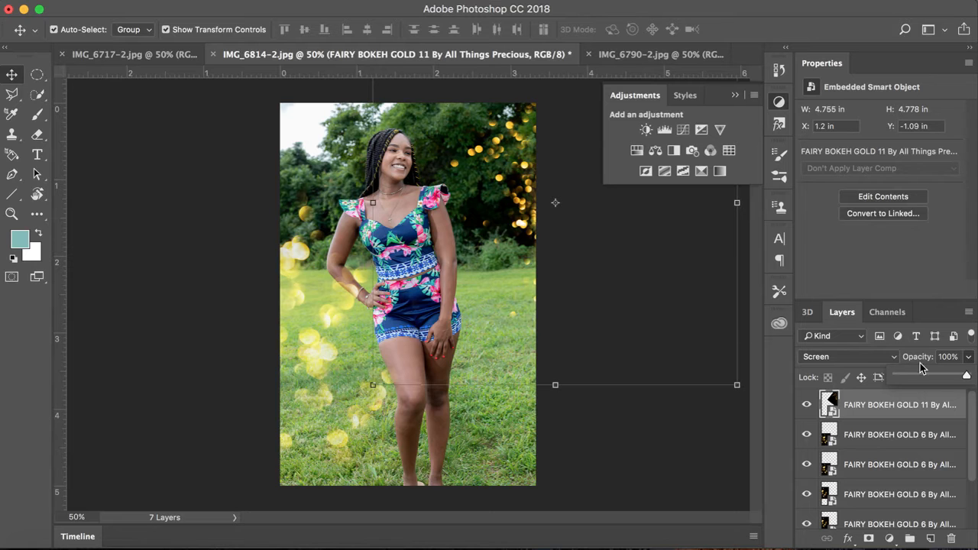
left_click_drag(966, 376, 945, 378)
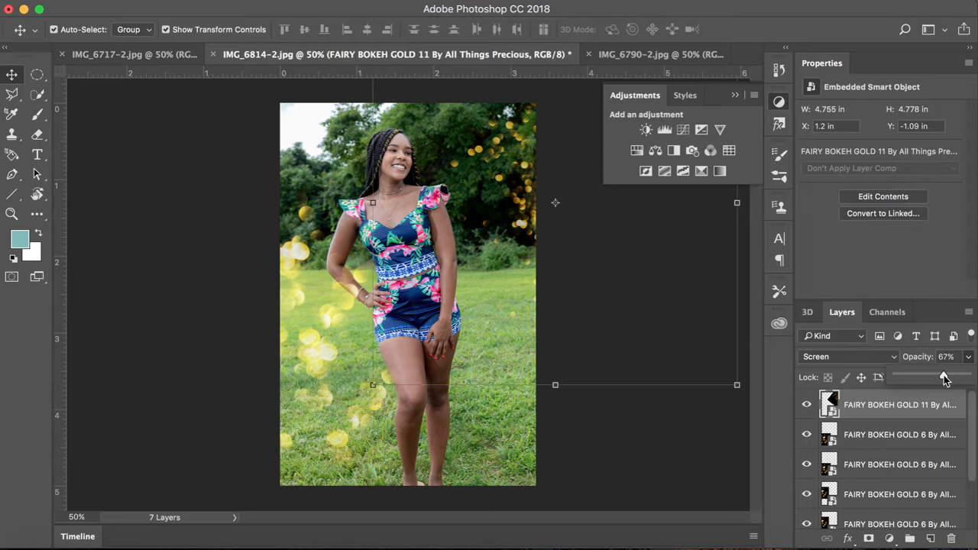
left_click(639, 449)
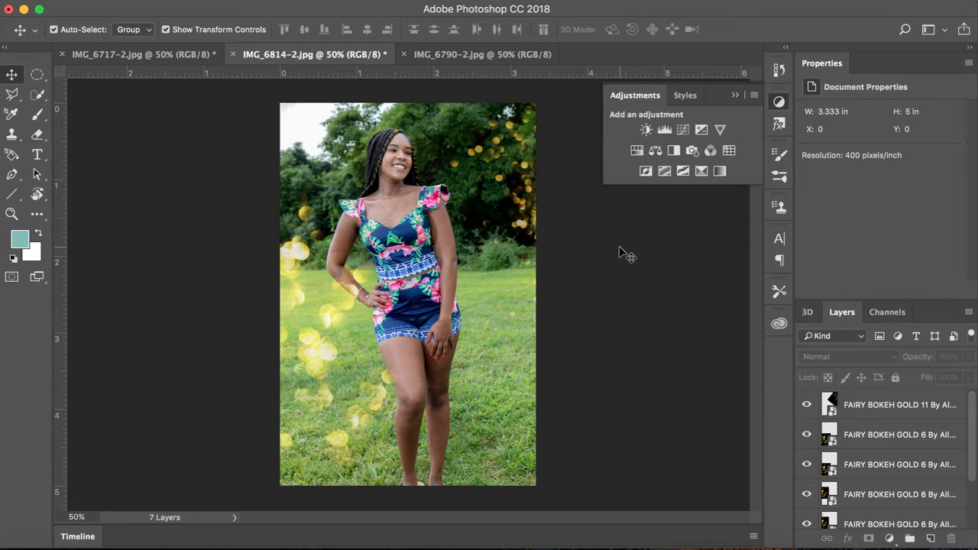
Switch to IMG_6790-2.jpg, start placing an embedded file, and go to the Photoshop Overly folder.
left_click(440, 56)
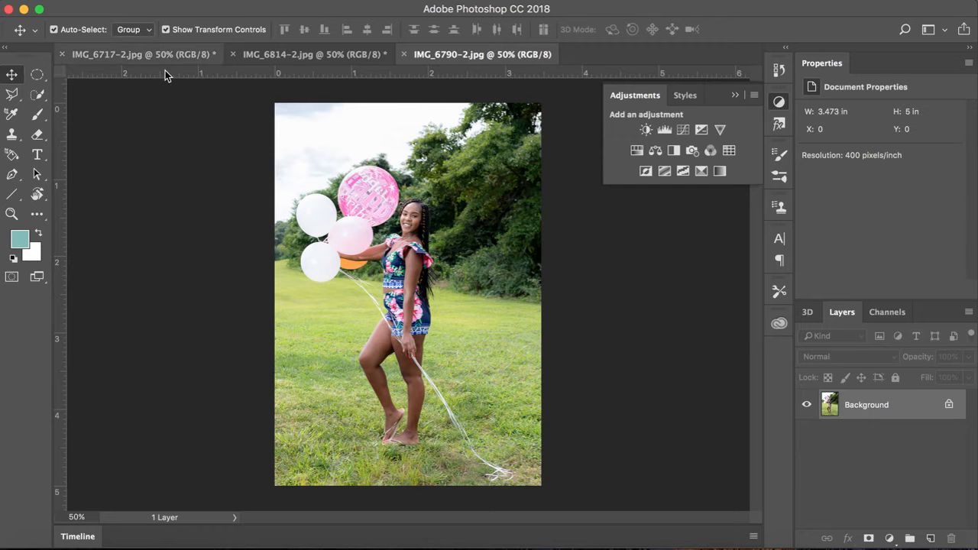
left_click(136, 0)
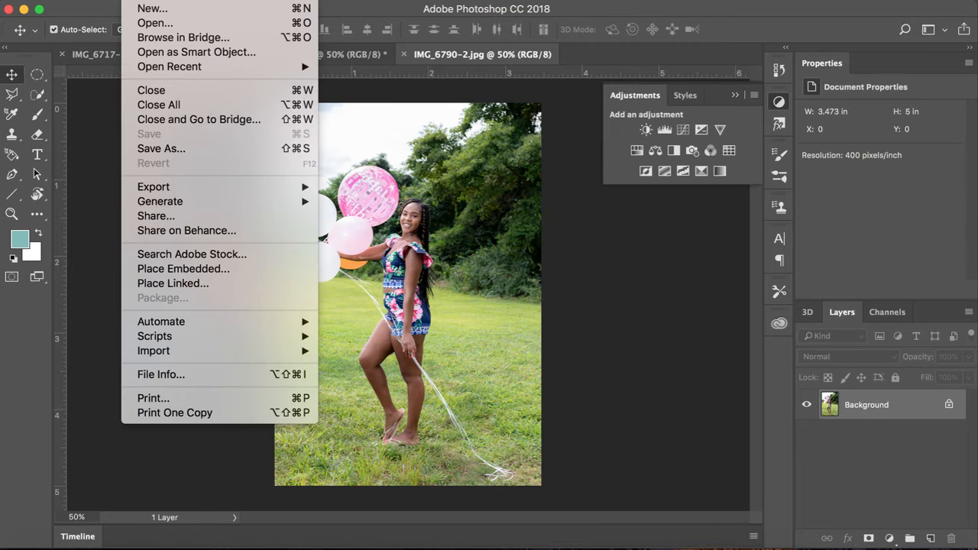
left_click(237, 269)
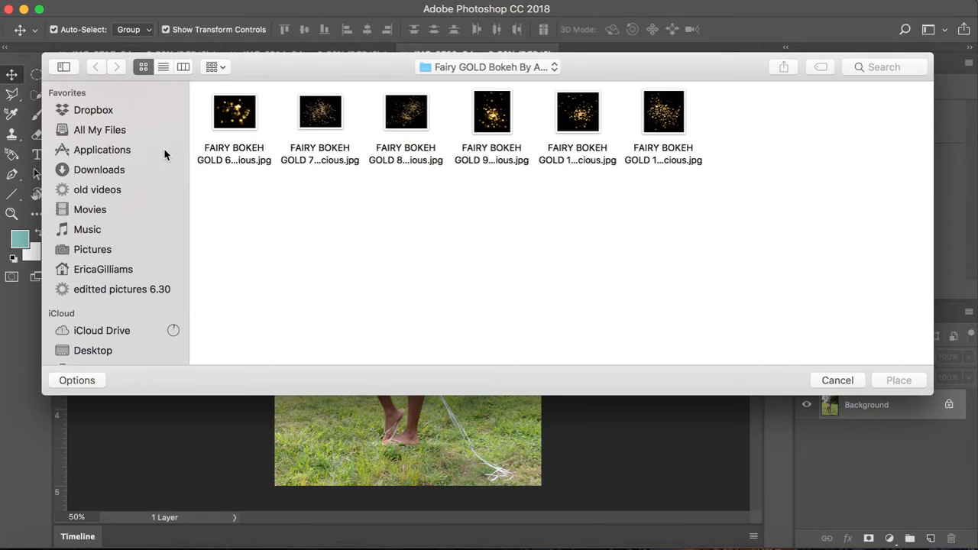
left_click(540, 66)
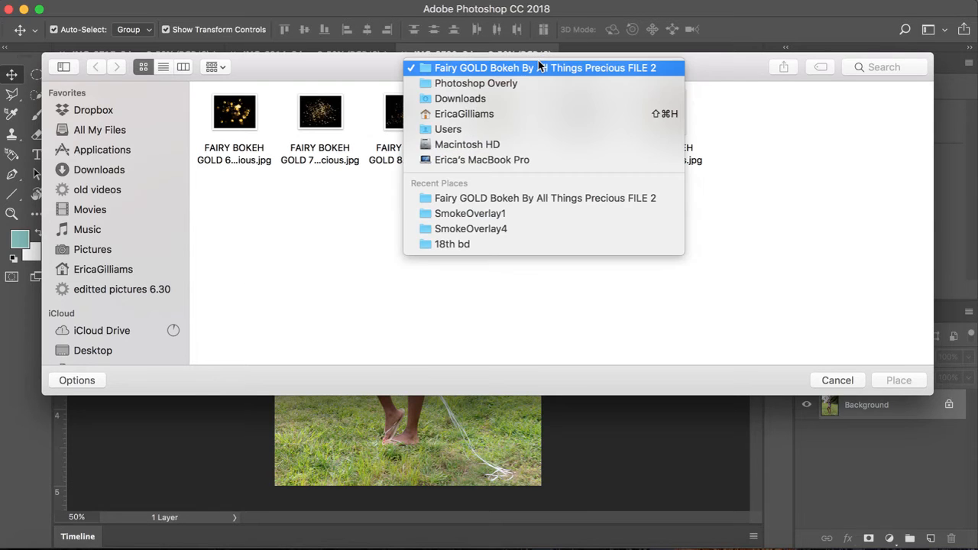
left_click(504, 84)
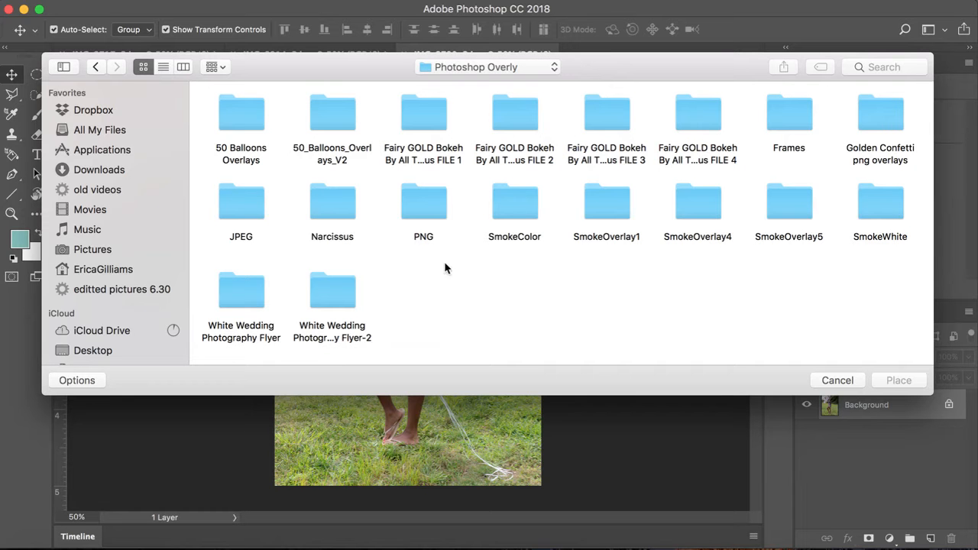
Examine the rays and sunlight overlays in the JPEG folder, and return to the Photoshop Overly folder.
double_click(243, 203)
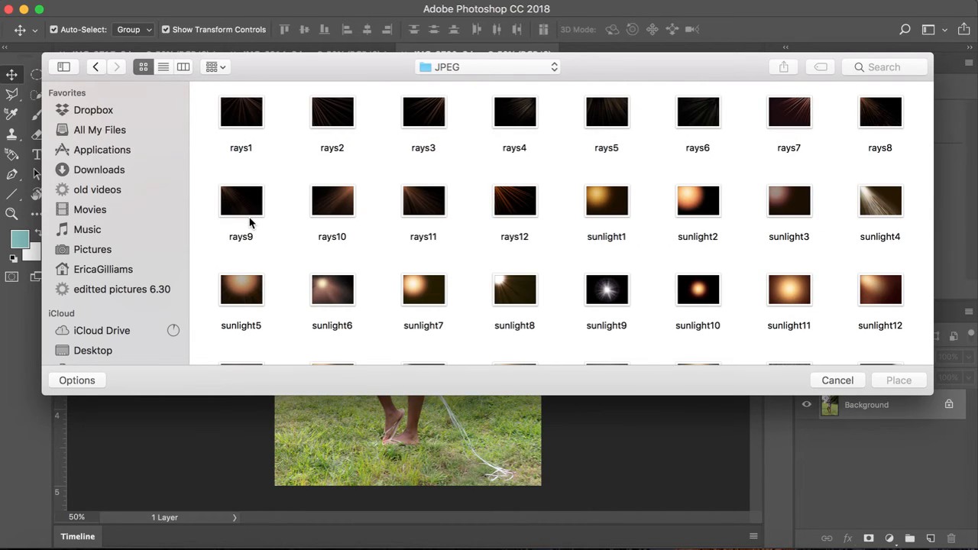
scroll(637, 268, "down", 5)
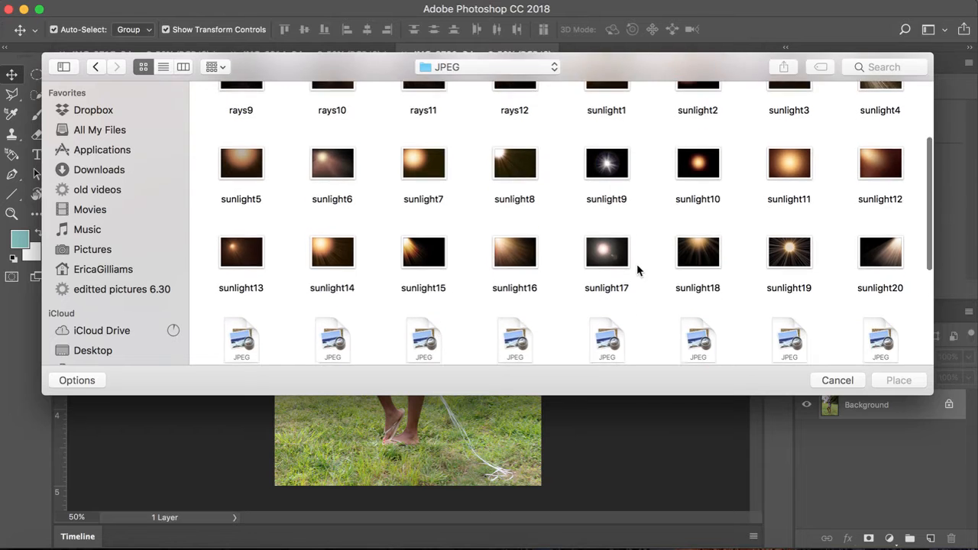
scroll(637, 268, "down", 7)
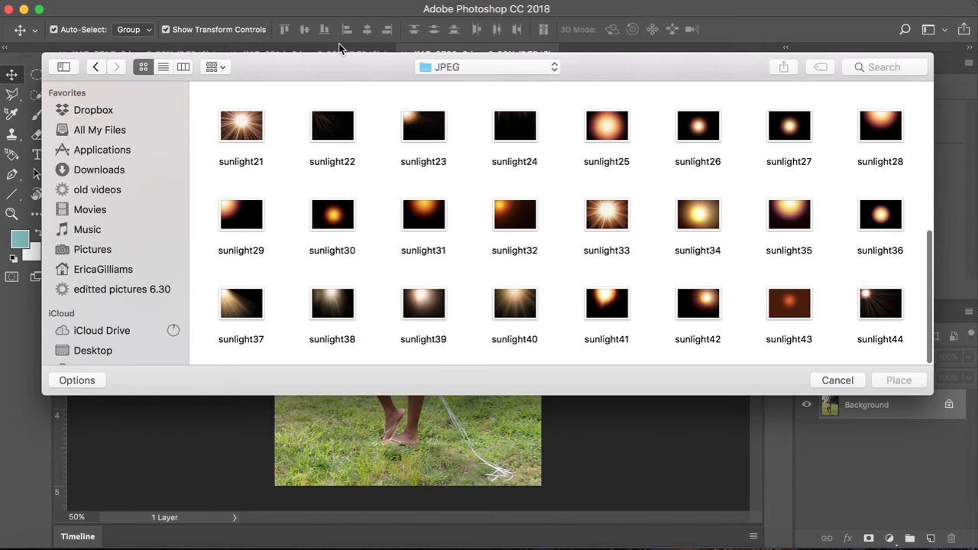
left_click(467, 67)
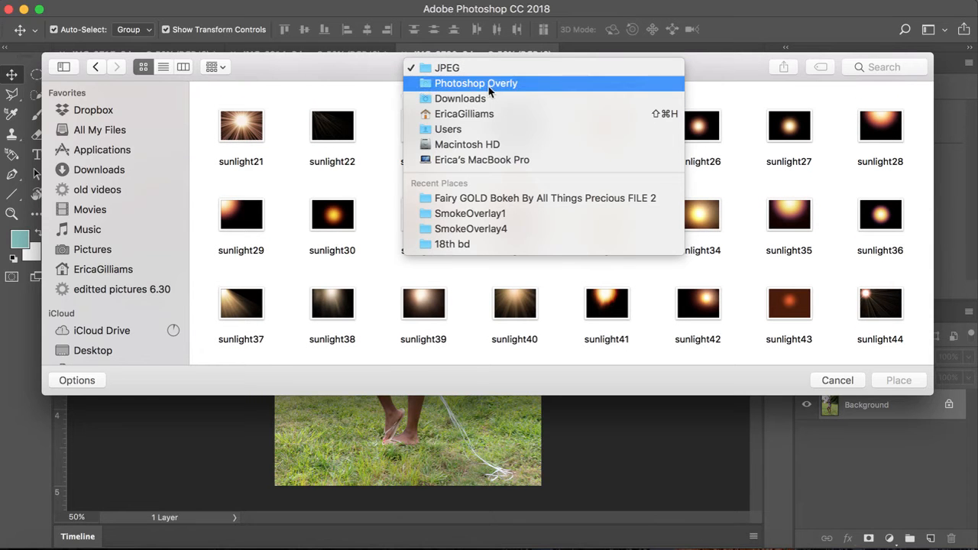
left_click(489, 84)
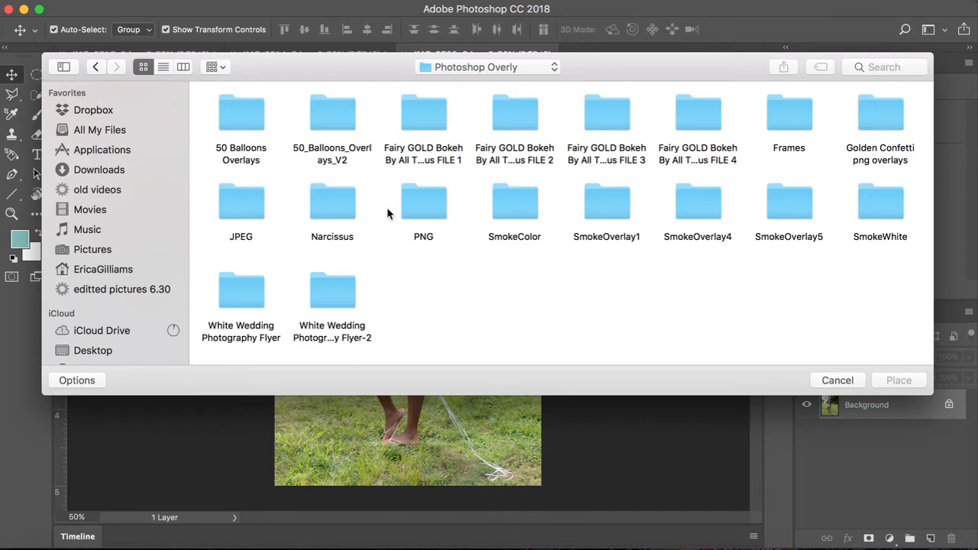
Place sunlight_PNG_7 from the PNG folder and move it beside the woman's head at about X 870.5 px, Y 643 px.
double_click(429, 203)
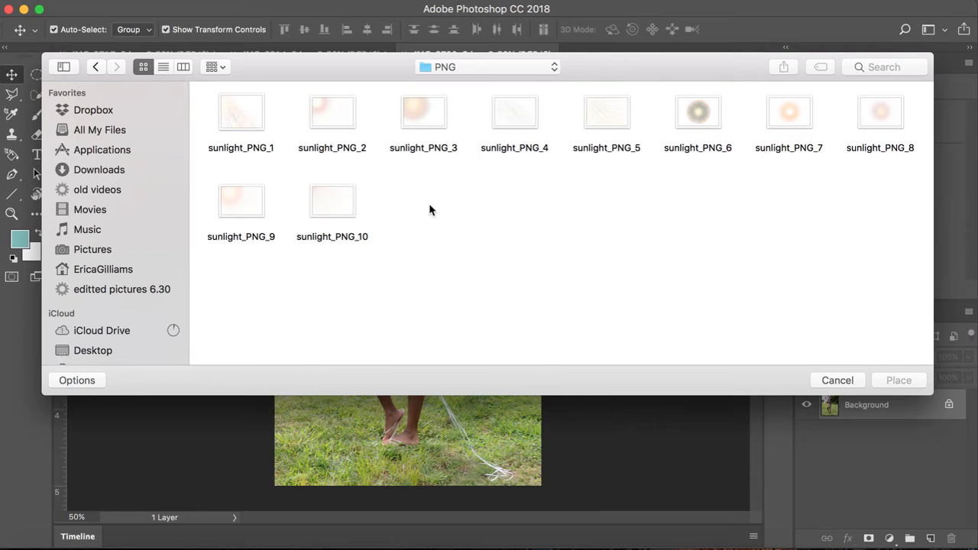
double_click(788, 120)
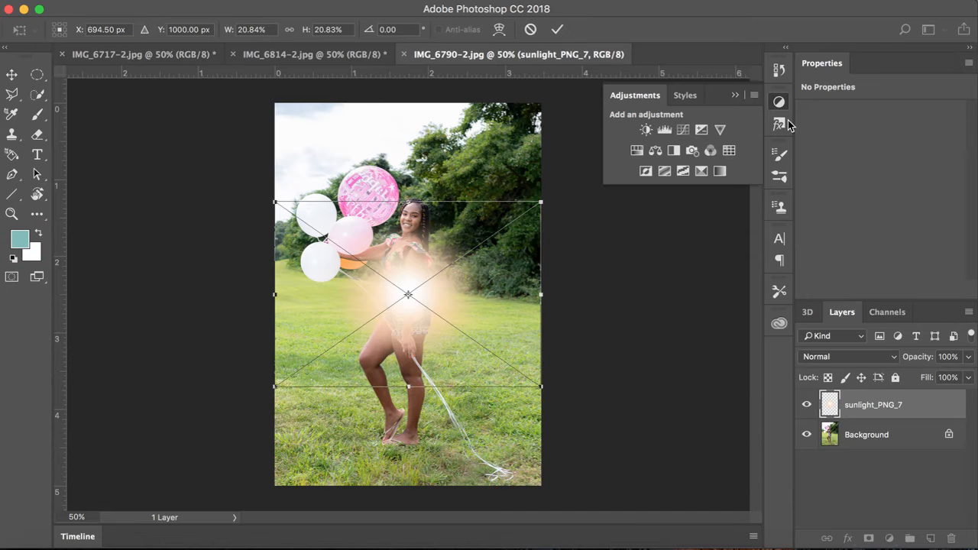
left_click_drag(788, 125, 704, 134)
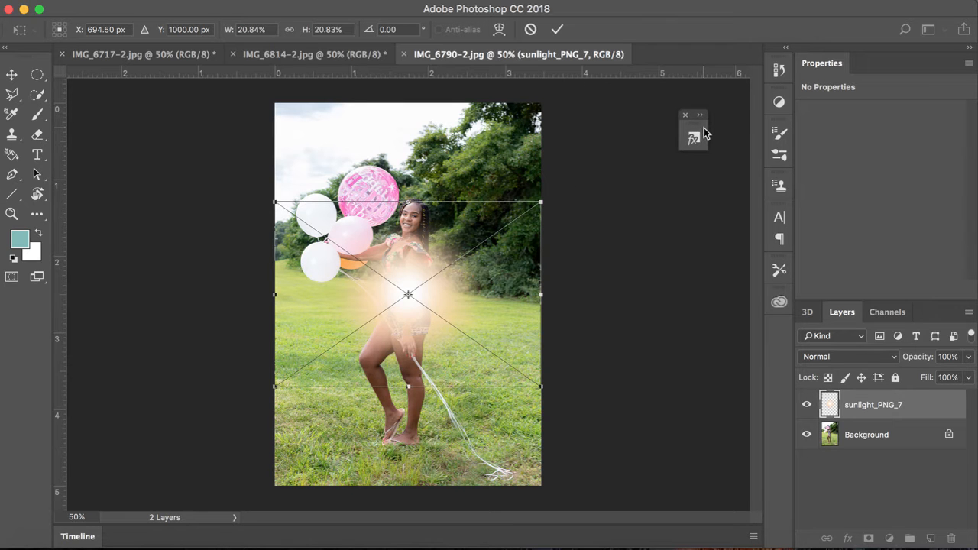
left_click_drag(412, 280, 445, 212)
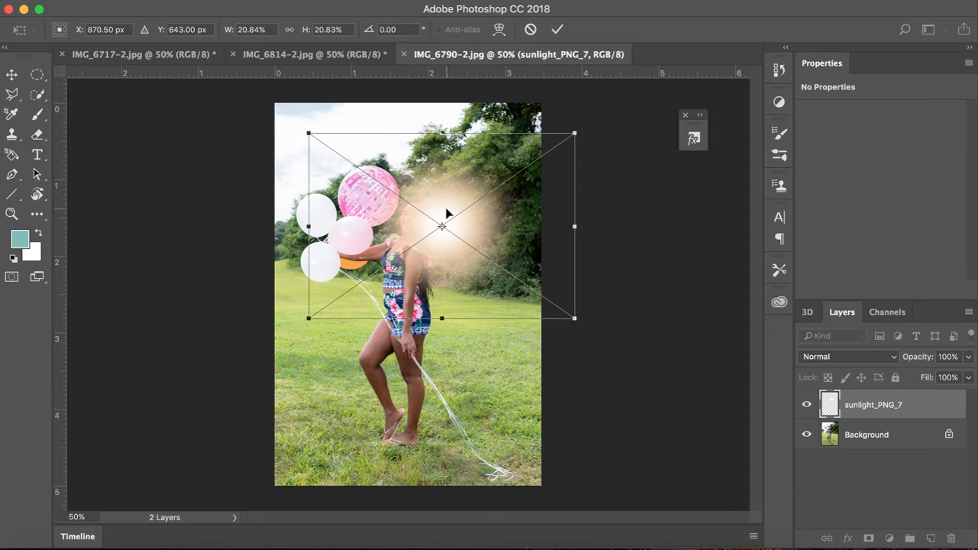
Set the sunlight_PNG_7 layer's blend mode to Screen and commit the placement.
left_click(817, 357)
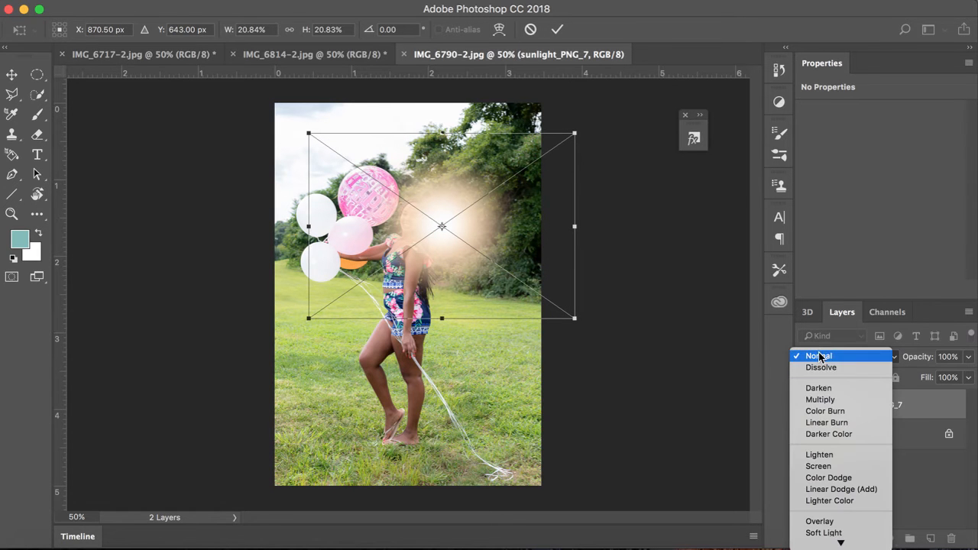
left_click(838, 468)
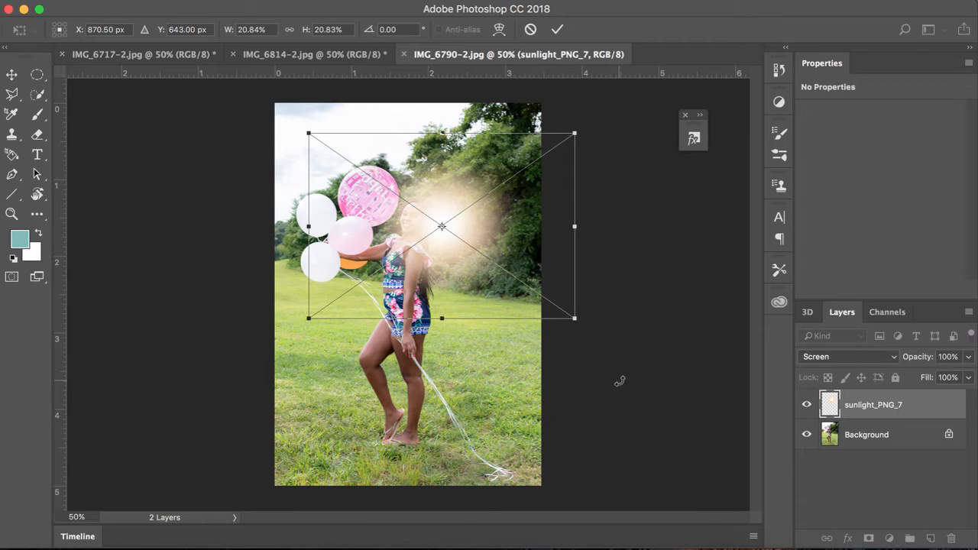
left_click(557, 29)
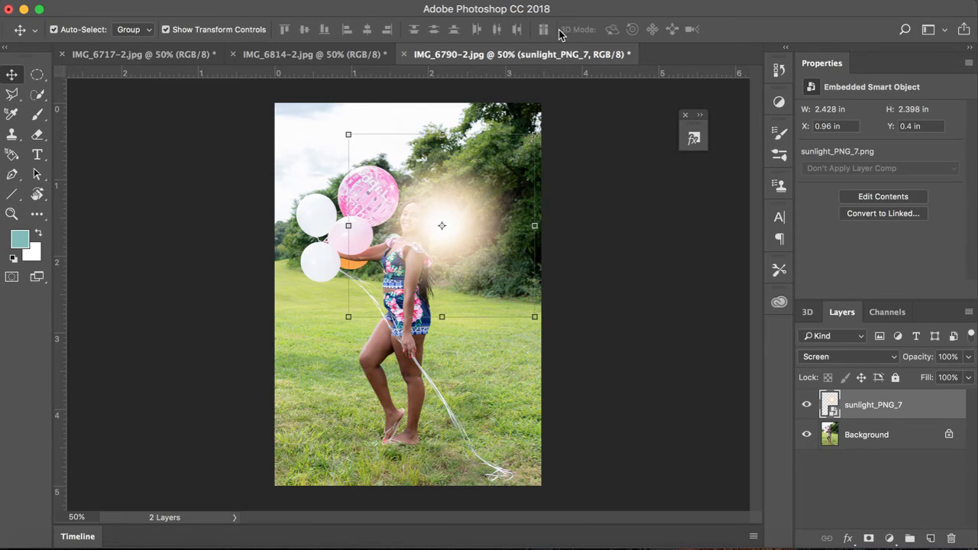
Move the sunlight_PNG_7 overlay up into the sky behind the balloons at the photo's upper-left edge, and deselect it.
left_click_drag(467, 223, 330, 185)
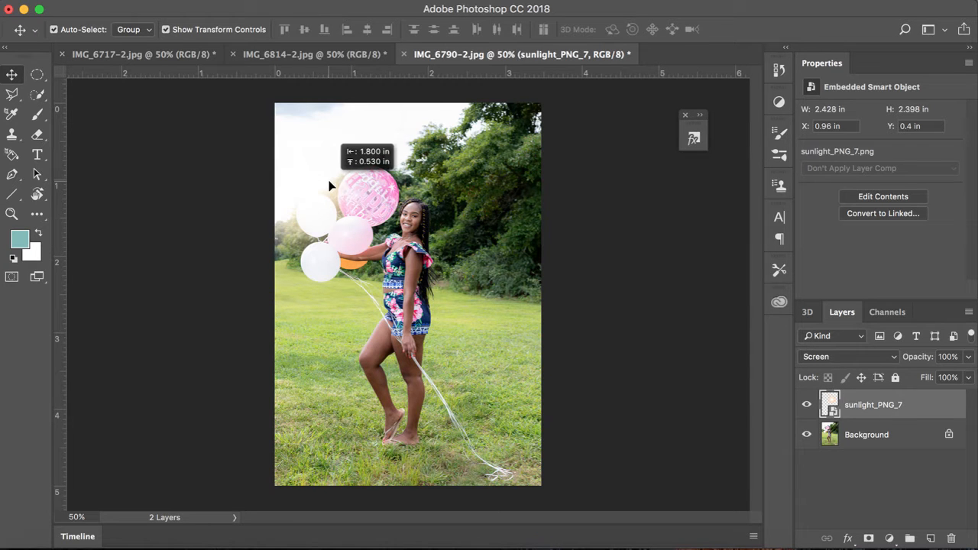
left_click_drag(331, 186, 331, 186)
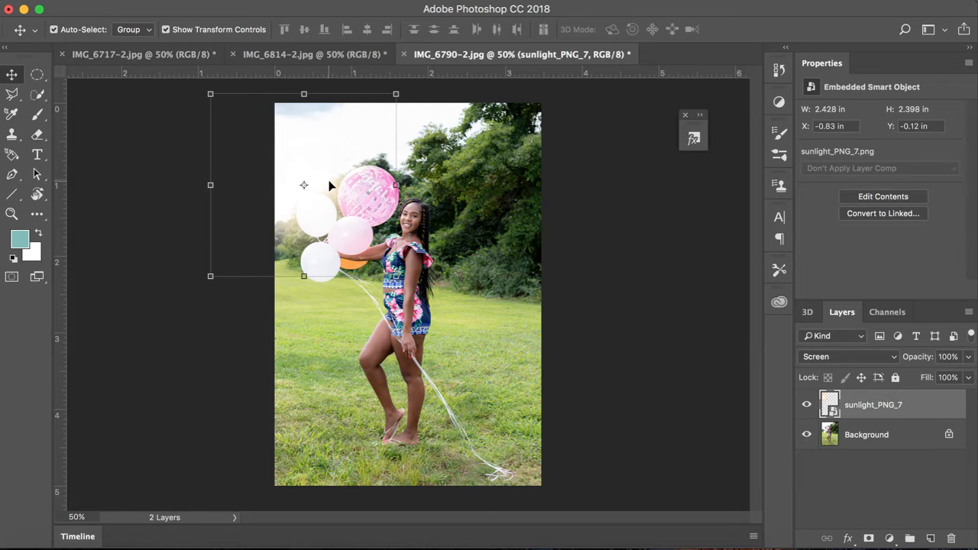
left_click_drag(330, 185, 332, 153)
left_click(611, 346)
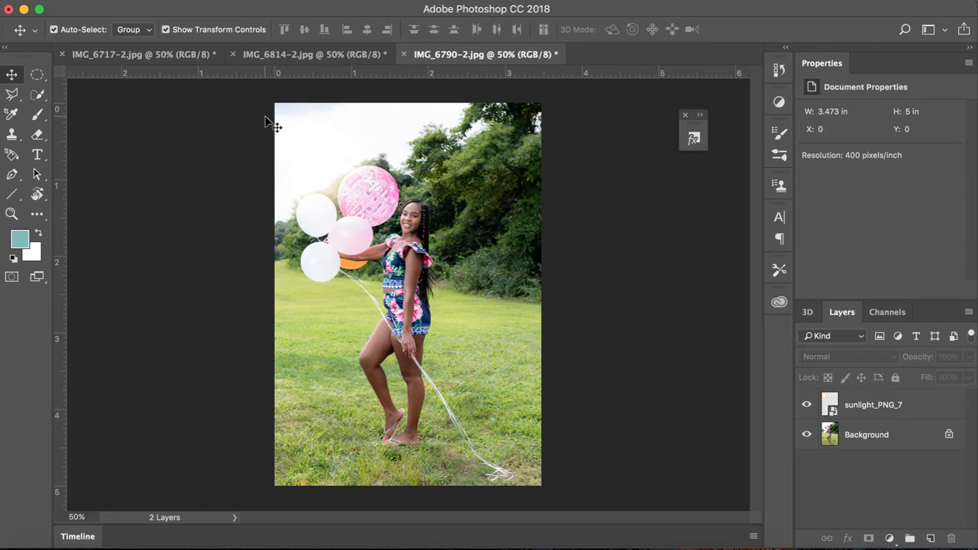
Review the finished overlays in IMG_6717-2.jpg, IMG_6814-2.jpg and IMG_6790-2.jpg one after another.
left_click(306, 58)
left_click(169, 55)
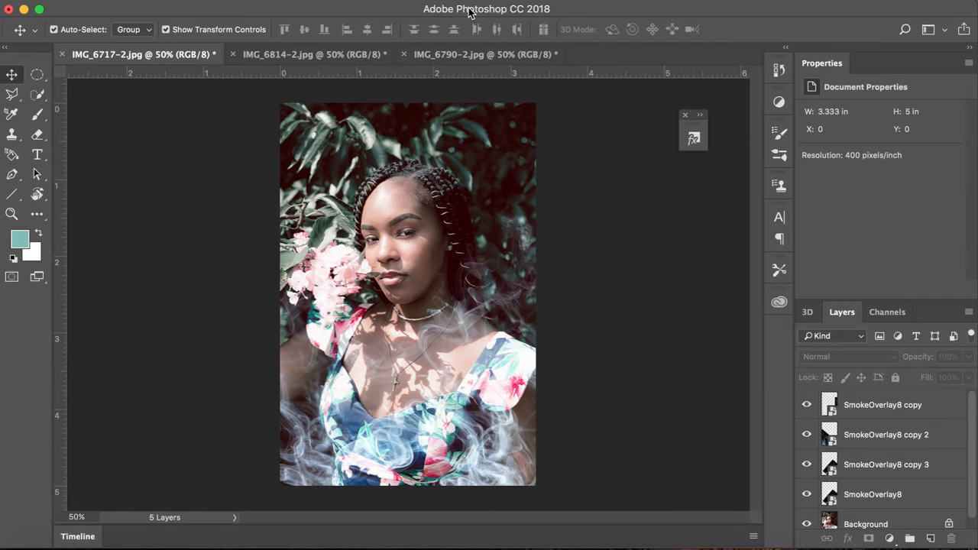
left_click(292, 54)
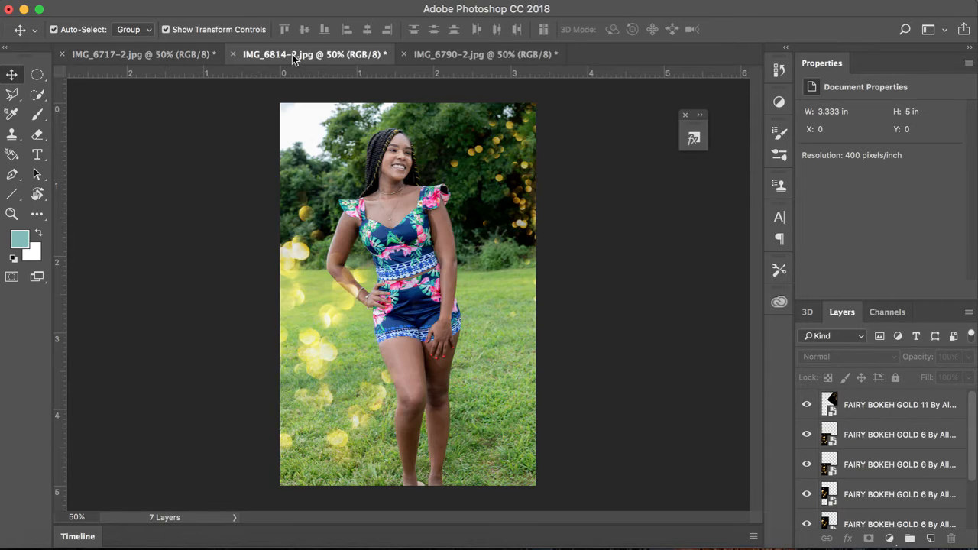
left_click(441, 55)
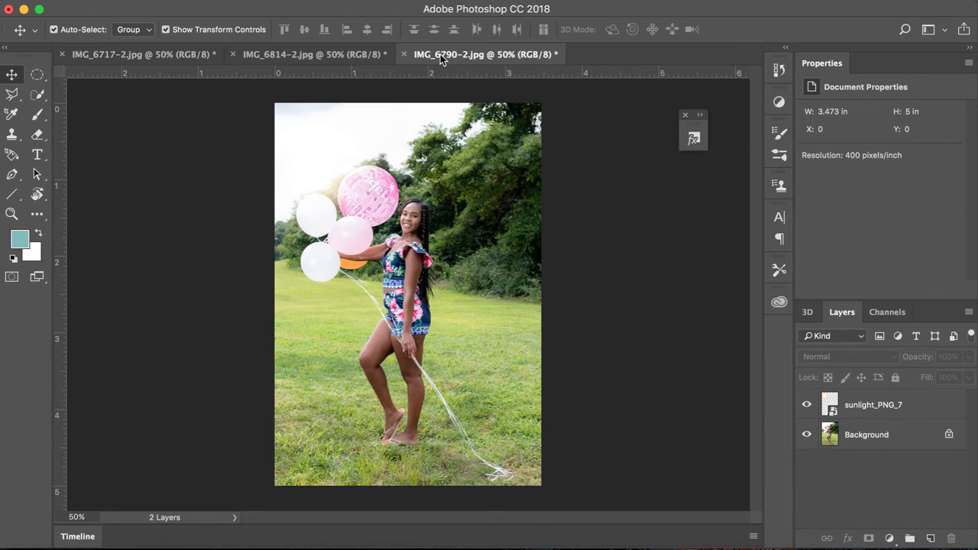
Place sunlight_PNG_10 as a linked file over IMG_6790-2.jpg and move it up to about X 753.5 px, Y 673 px.
left_click(136, 0)
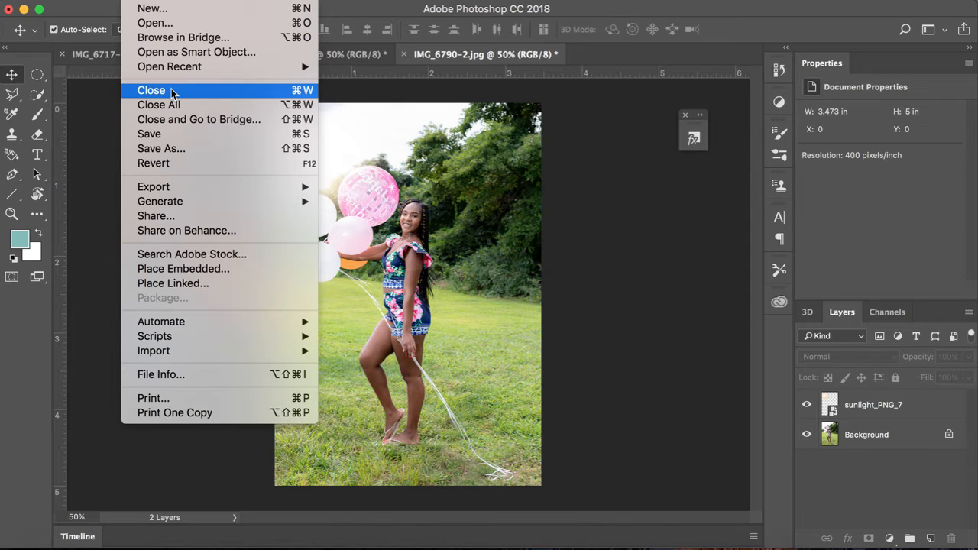
left_click(223, 283)
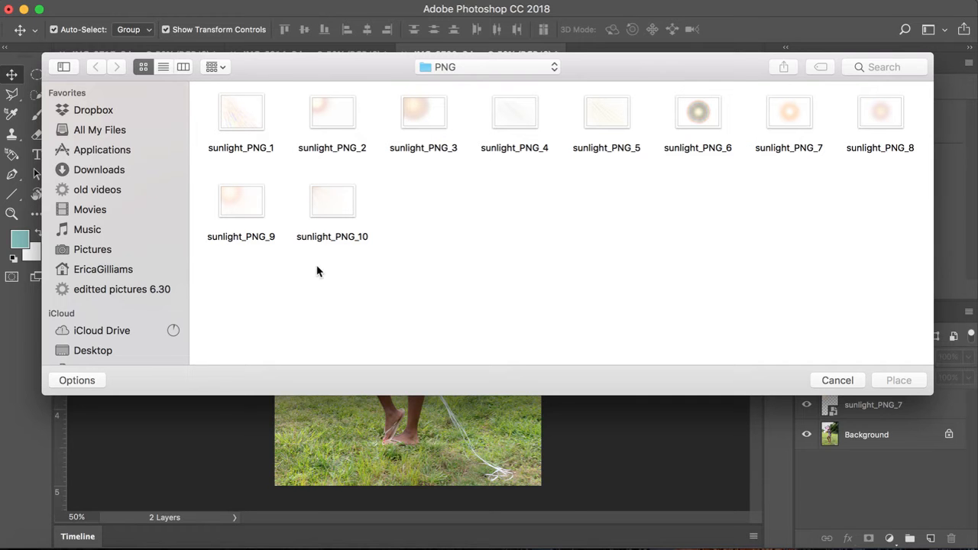
left_click(338, 205)
double_click(338, 205)
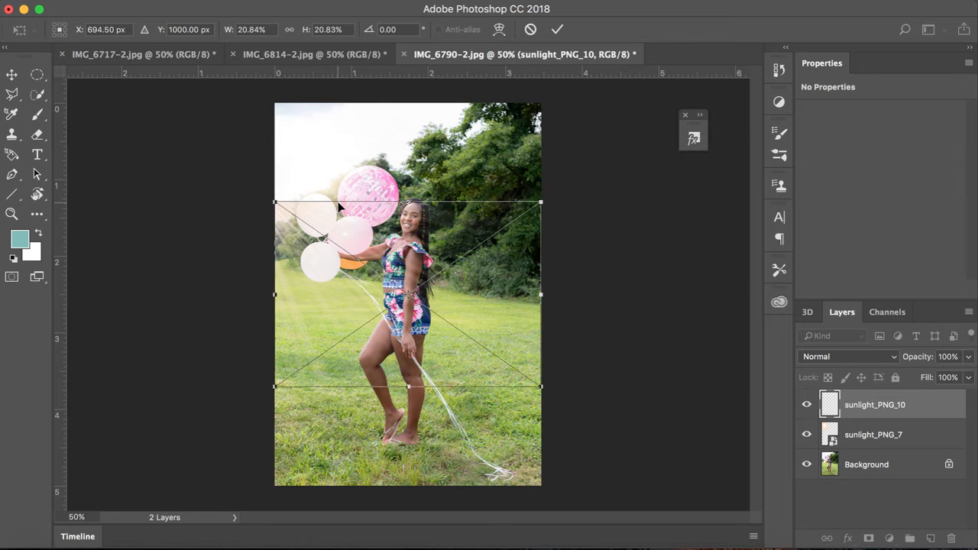
left_click_drag(410, 253, 418, 191)
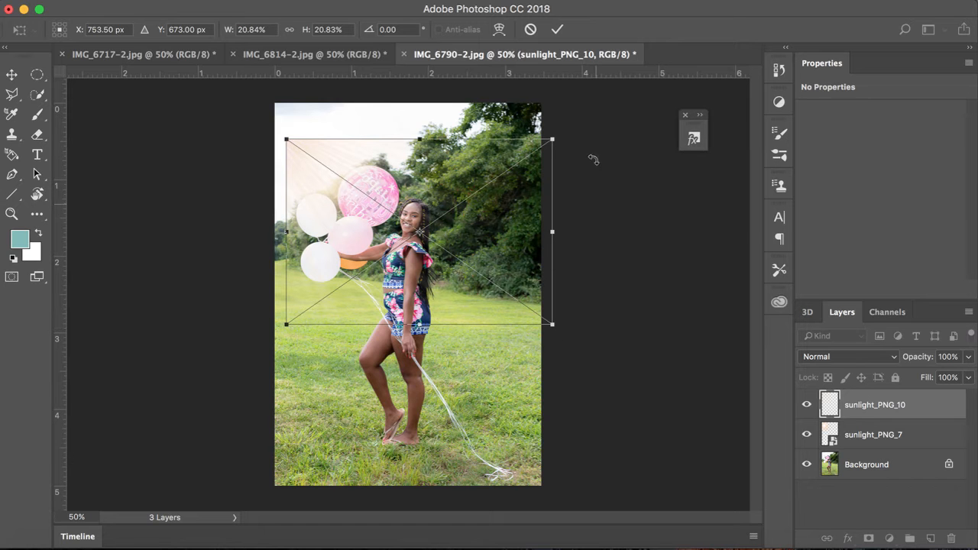
Lower the sunlight_PNG_10 layer's opacity to 42%, align it with the photo's upper edge at about X 694.5 px, Y 486 px, and commit the placement.
left_click(964, 360)
left_click_drag(966, 378, 926, 381)
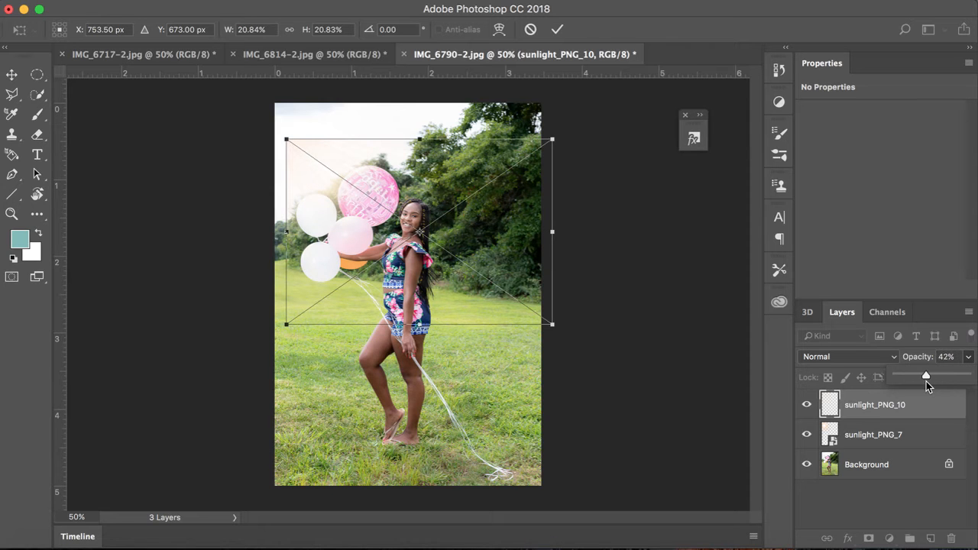
left_click_drag(484, 286, 472, 252)
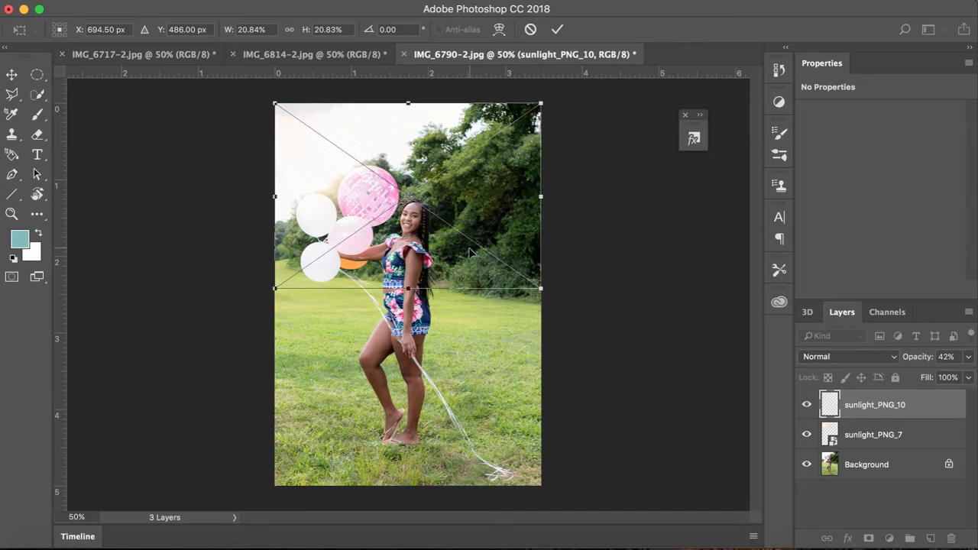
left_click(557, 29)
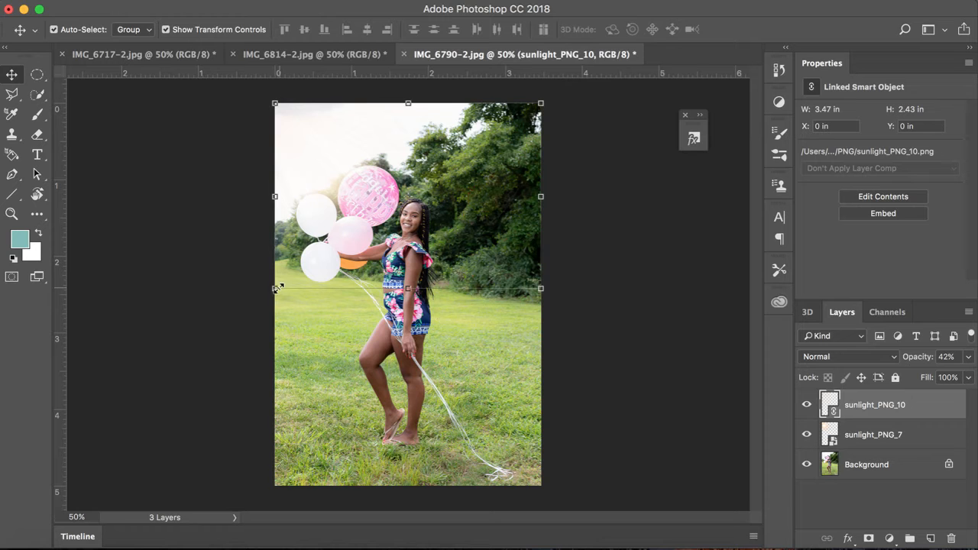
Transform the sunlight_PNG_10 overlay to about 20.84% width and 23.03% height with a -2.30° rotation, commit it and deselect the layer.
left_click_drag(316, 291, 341, 355)
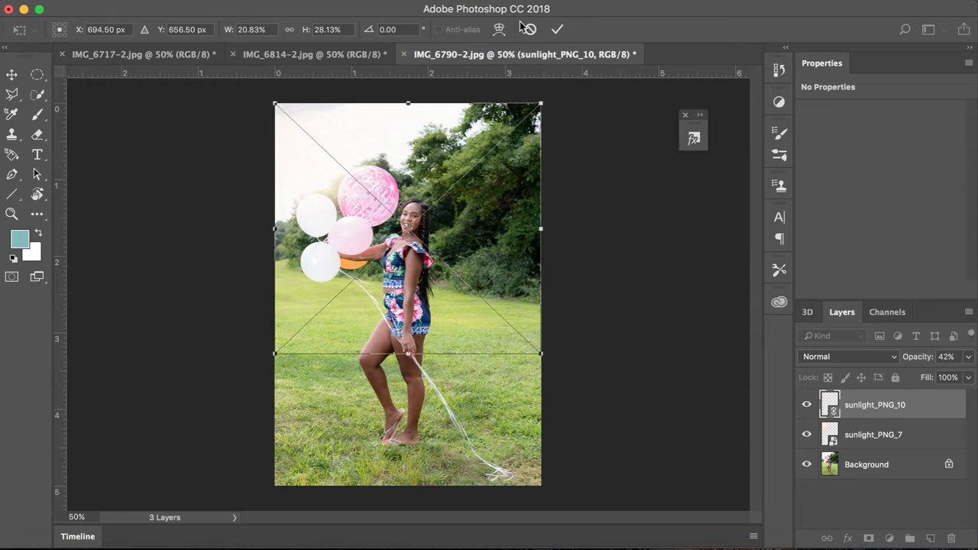
left_click(556, 31)
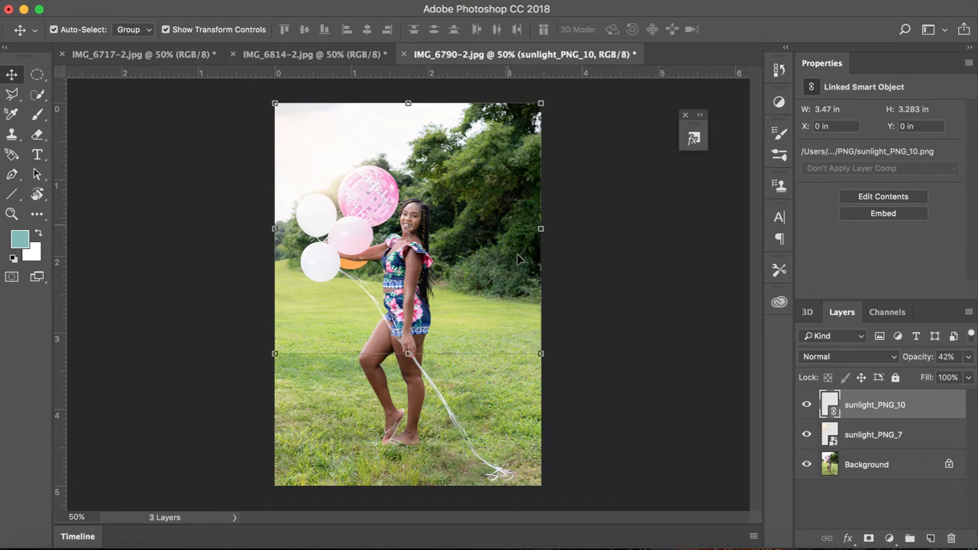
left_click_drag(410, 354, 367, 253)
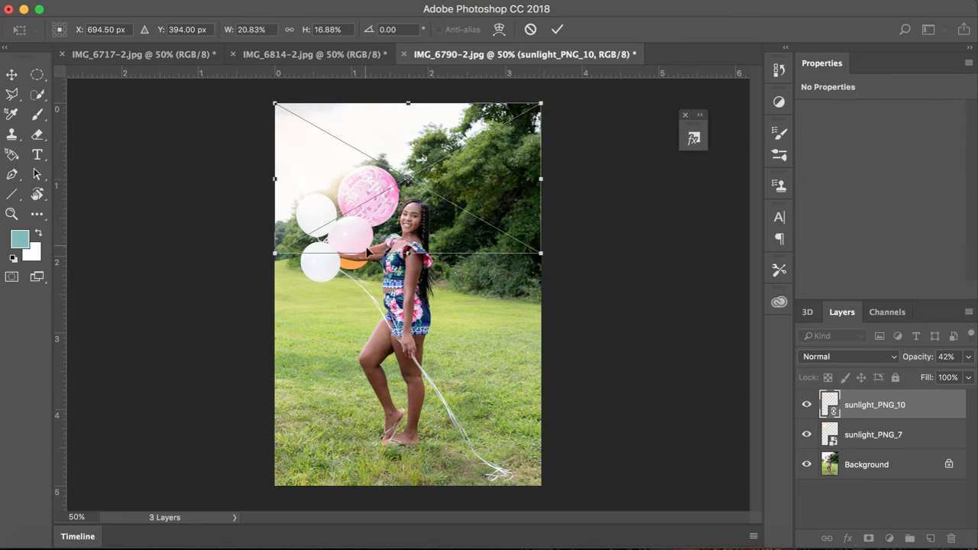
left_click_drag(540, 253, 504, 308)
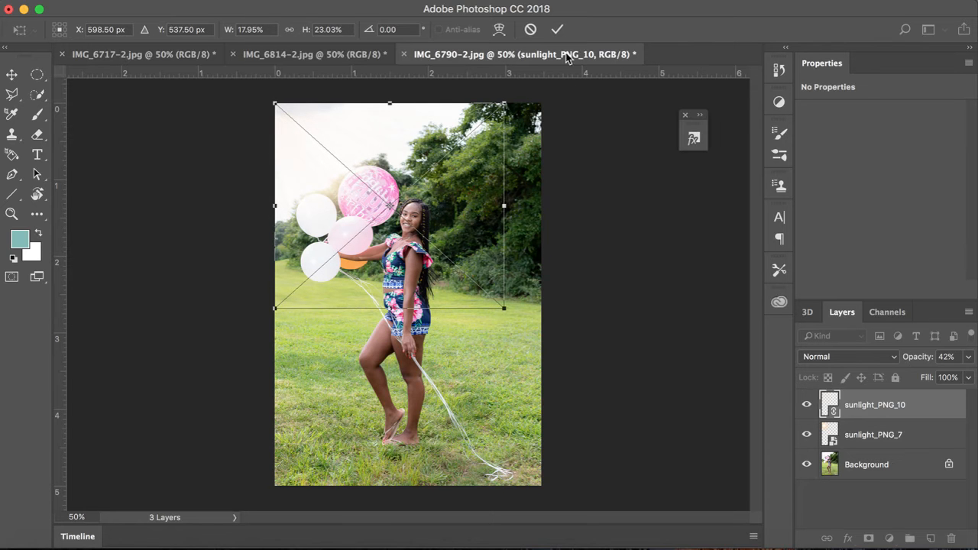
left_click_drag(510, 111, 538, 98)
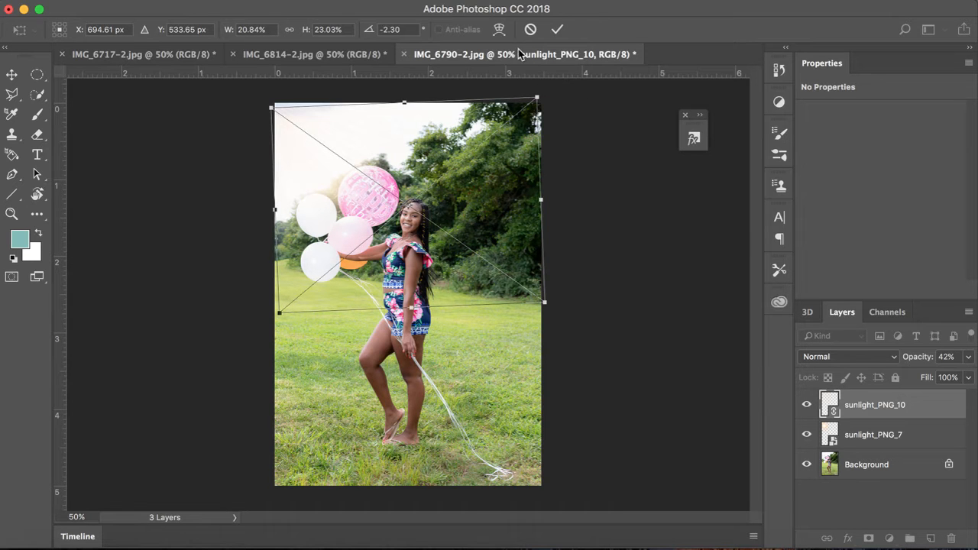
left_click(557, 29)
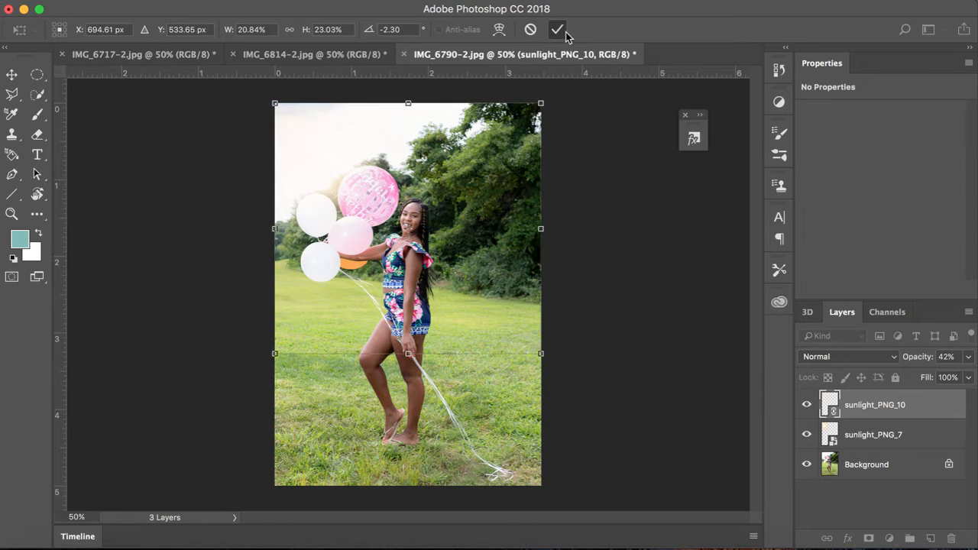
left_click(661, 220)
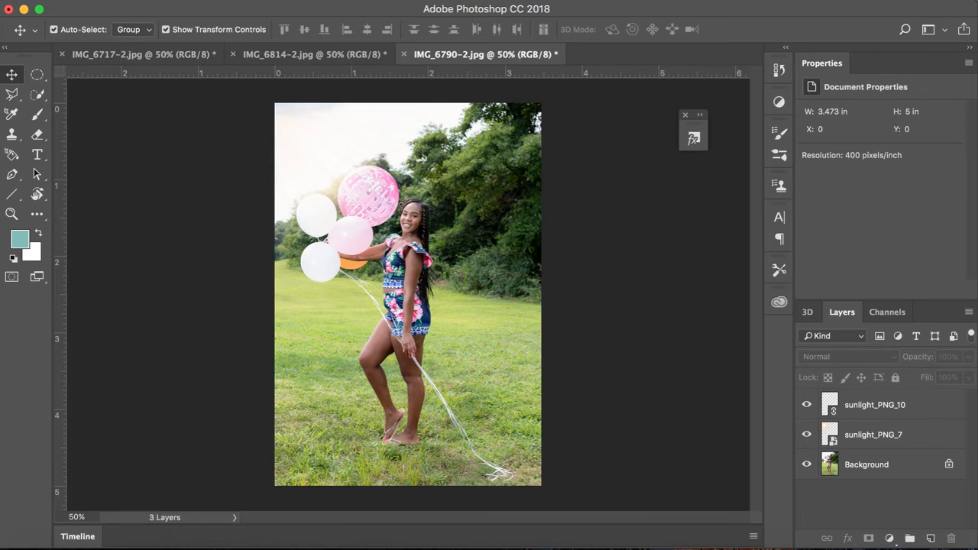
left_click(168, 0)
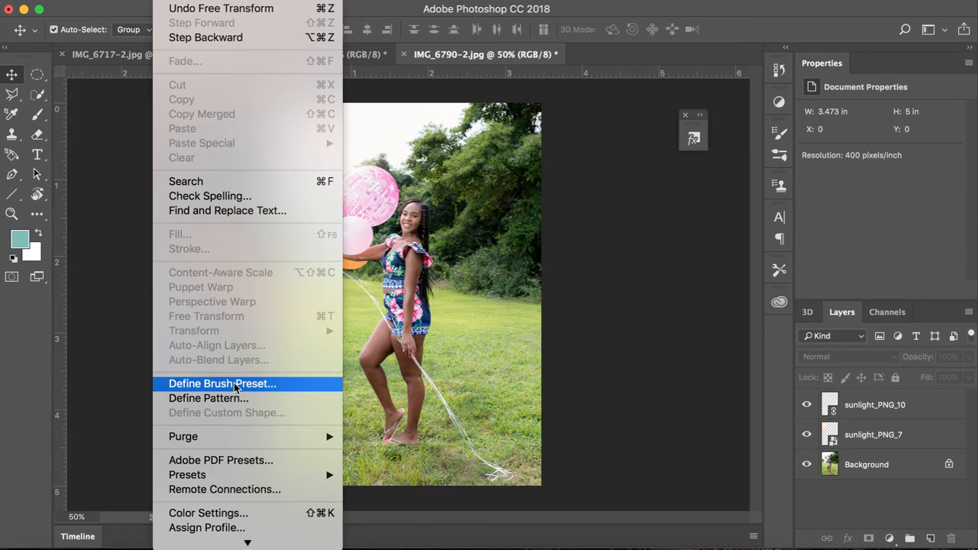
mouse_move(68, 1)
mouse_move(134, 1)
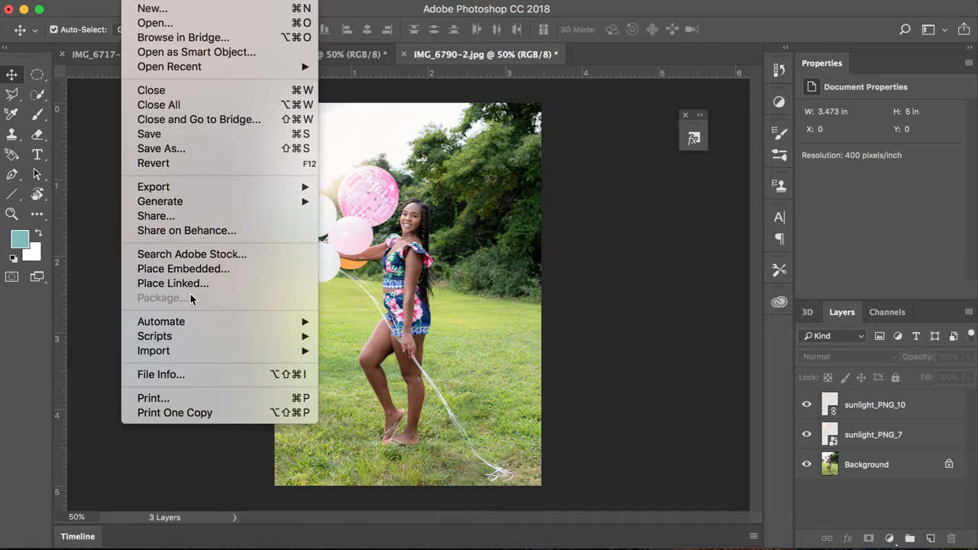
left_click(213, 273)
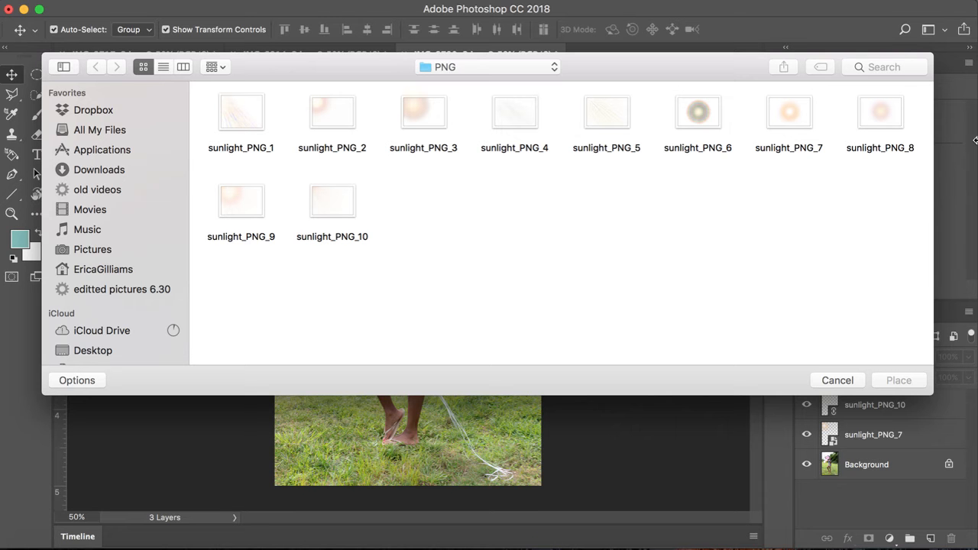
left_click(880, 110)
double_click(880, 110)
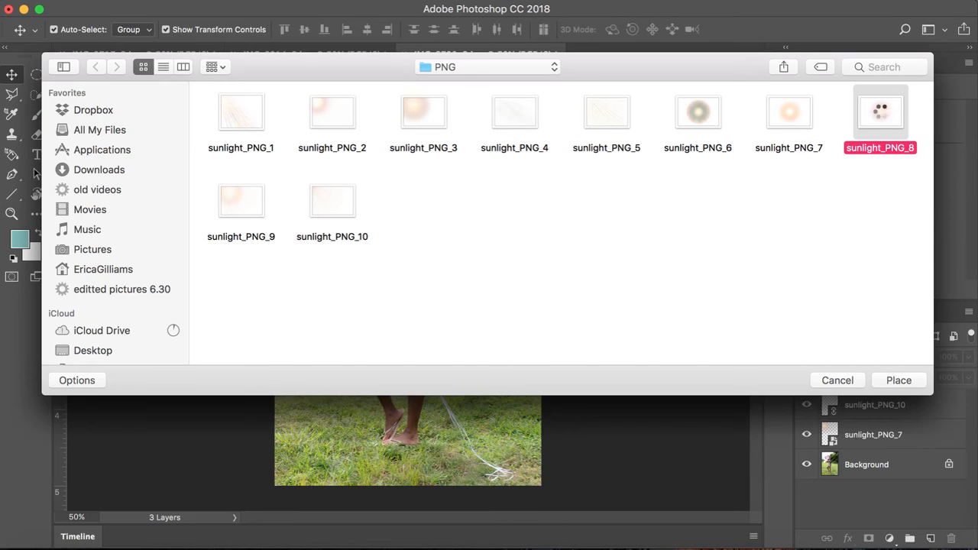
left_click_drag(502, 308, 522, 295)
key("Escape")
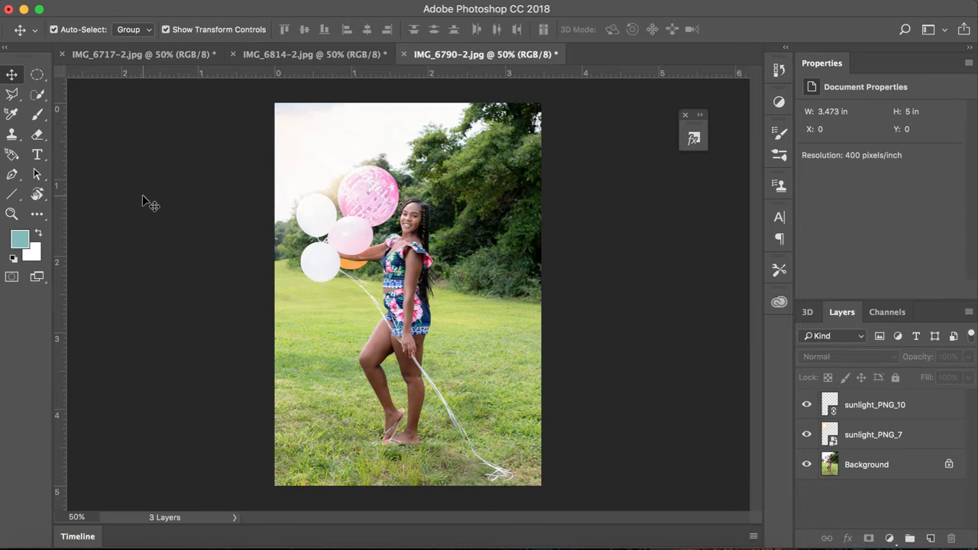
key("F4")
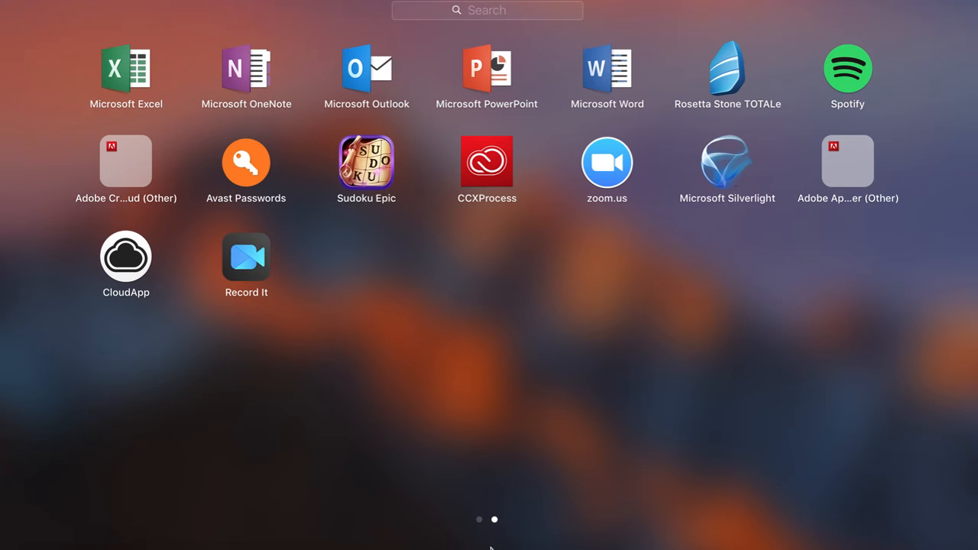
left_click(765, 549)
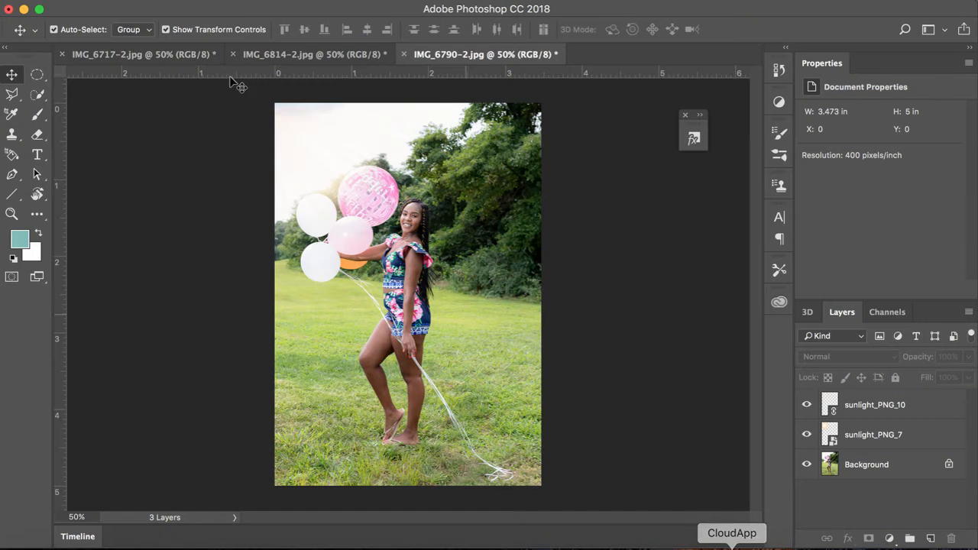
Start placing an embedded image and examine the rays and sunlight overlays in the JPEG folder of Photoshop Overly.
left_click(137, 0)
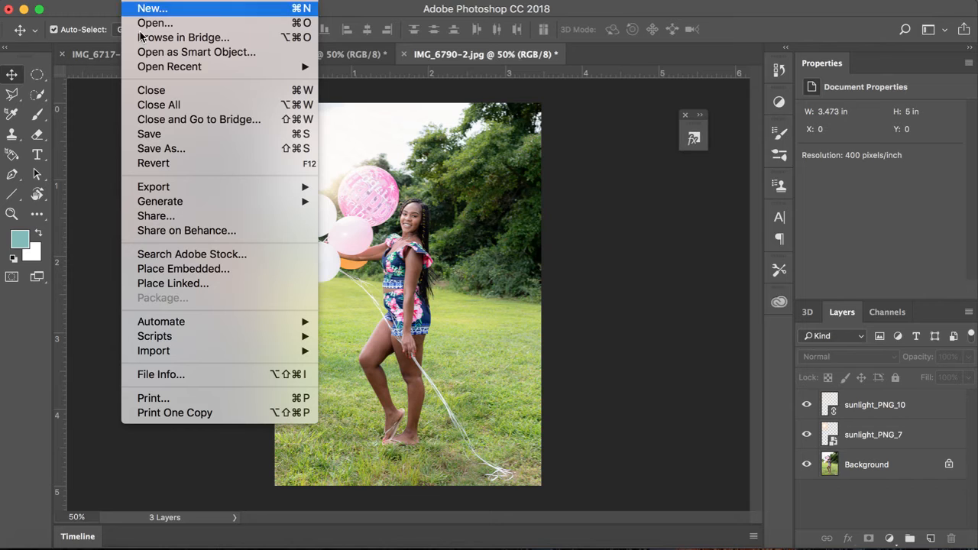
left_click(183, 263)
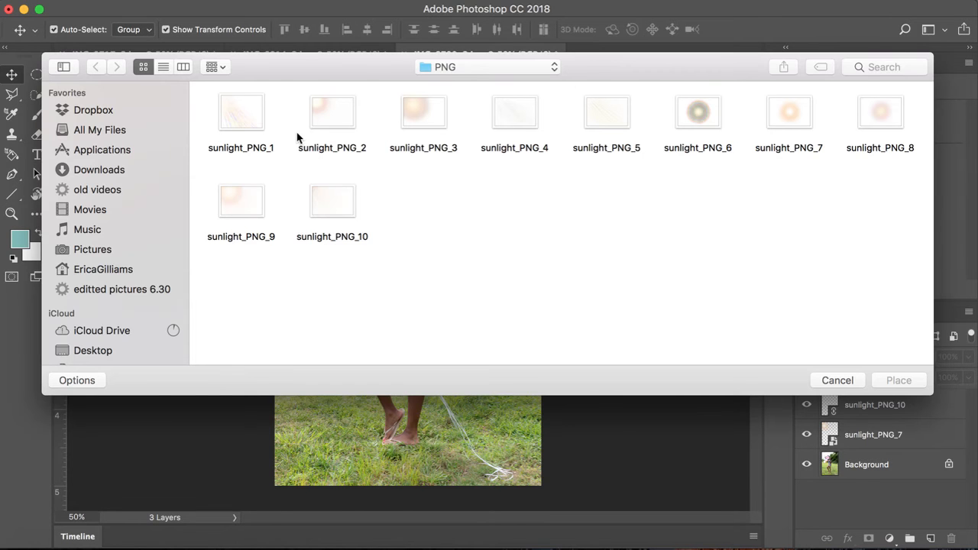
left_click(547, 70)
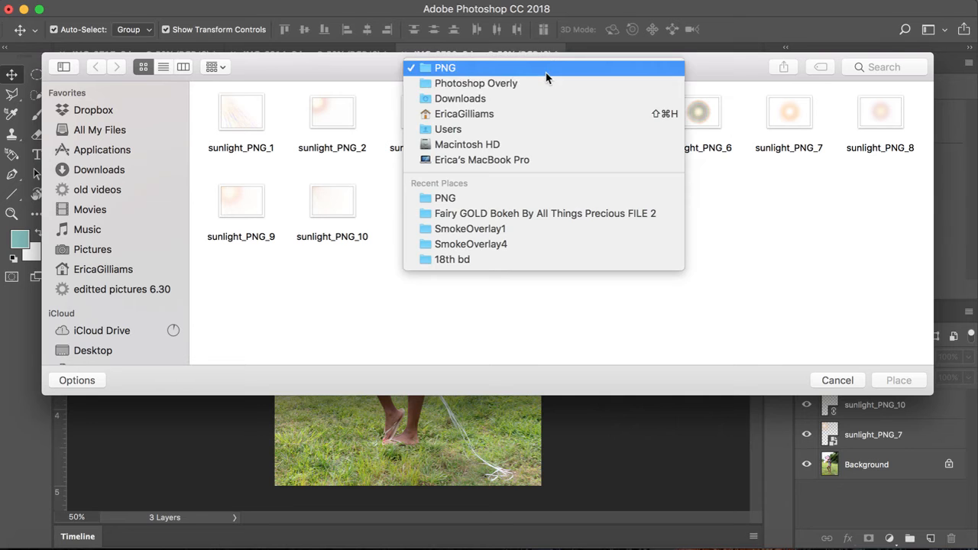
left_click(545, 84)
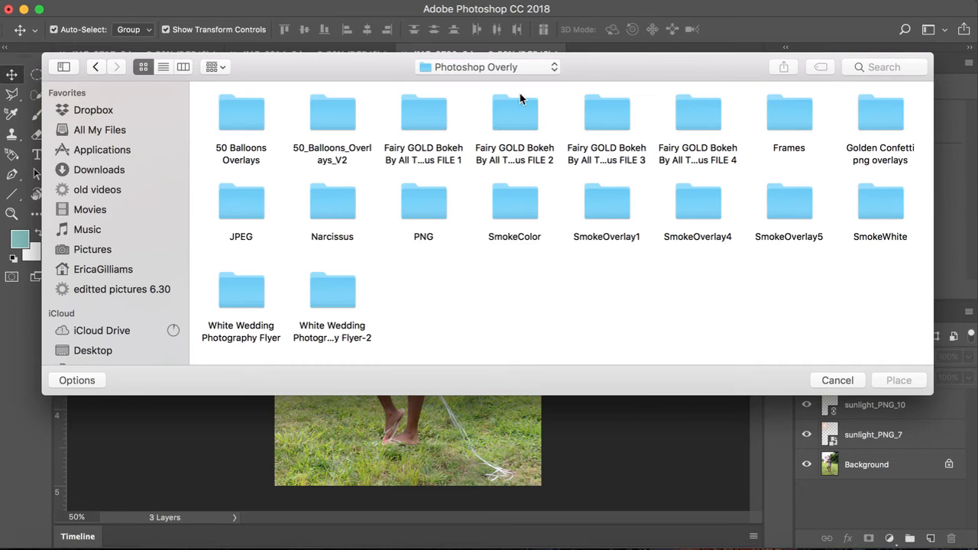
double_click(257, 202)
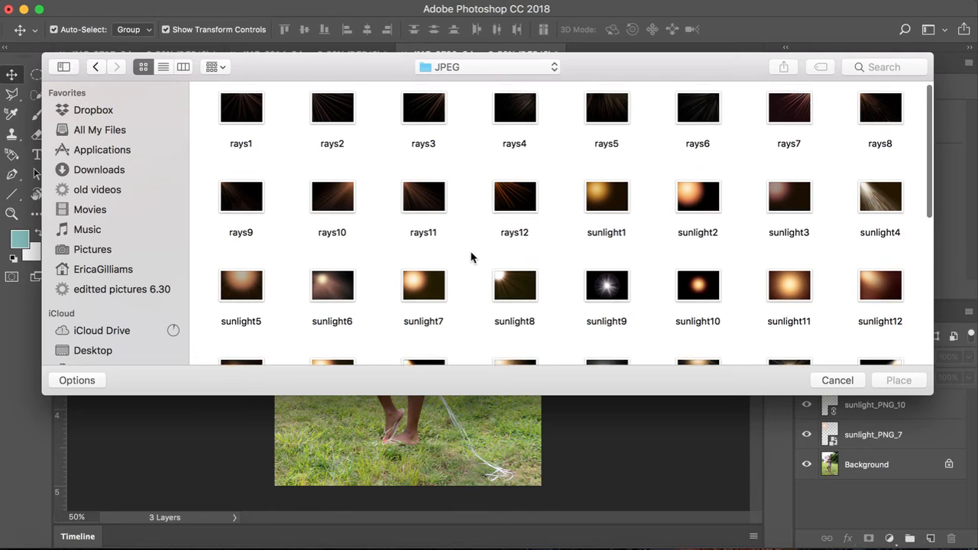
scroll(471, 258, "down", 2)
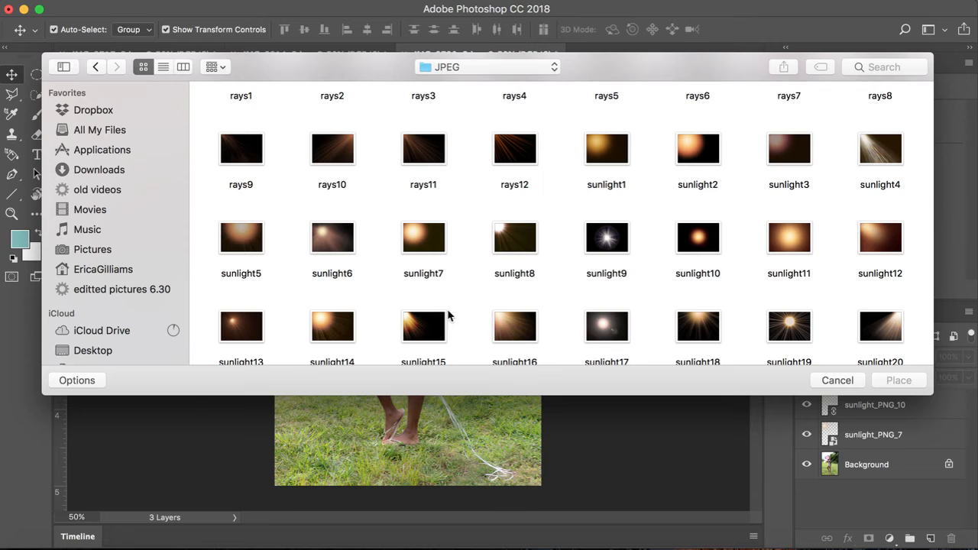
scroll(531, 258, "down", 3)
scroll(532, 261, "down", 5)
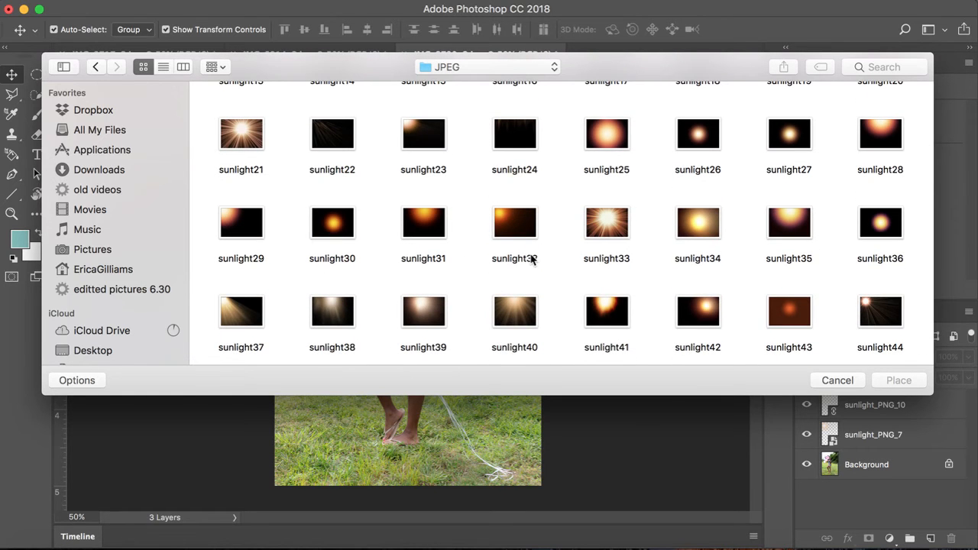
scroll(720, 289, "down", 1)
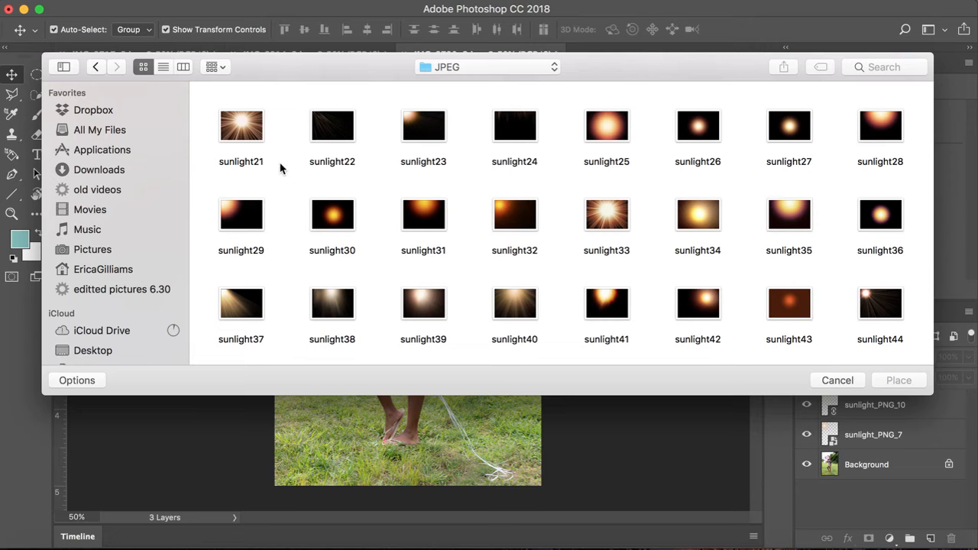
Place the first FAIRY BOKEH GOLD 18 JPEG from the Fairy GOLD Bokeh FILE 4 folder in Photoshop Overly over the photo.
left_click(521, 66)
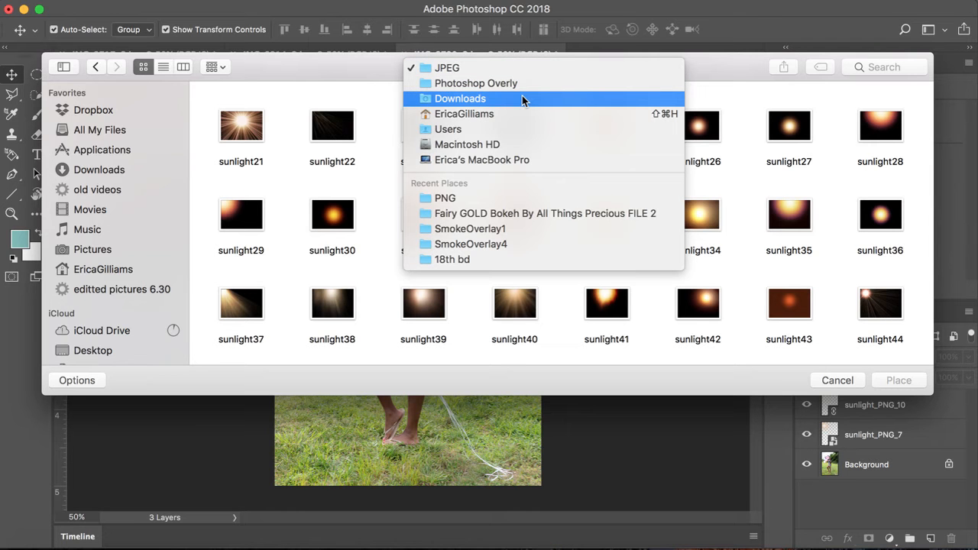
left_click(530, 85)
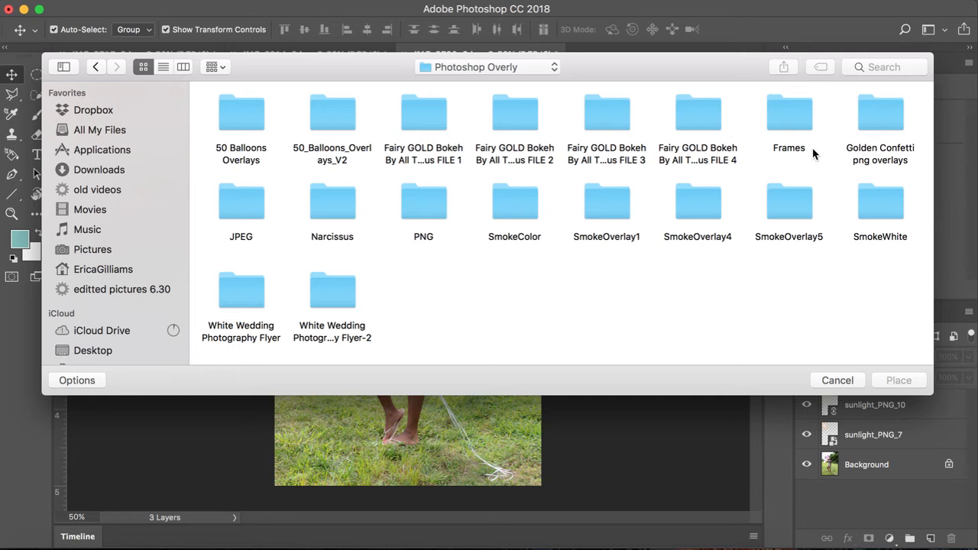
double_click(693, 122)
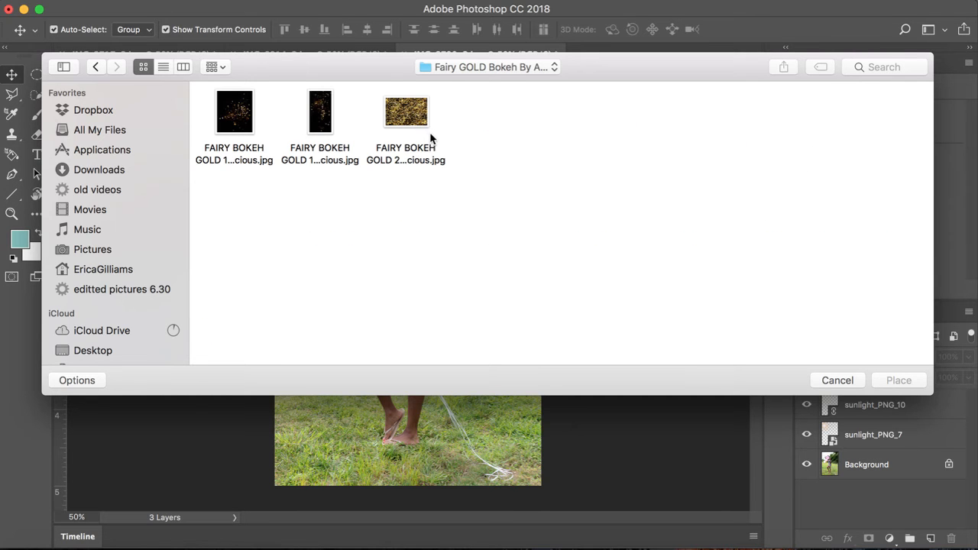
left_click(243, 118)
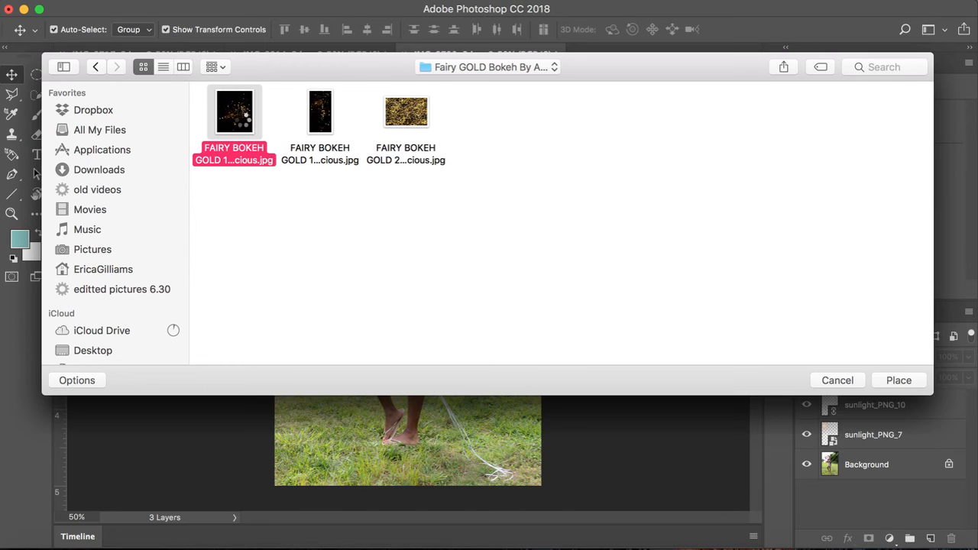
double_click(243, 119)
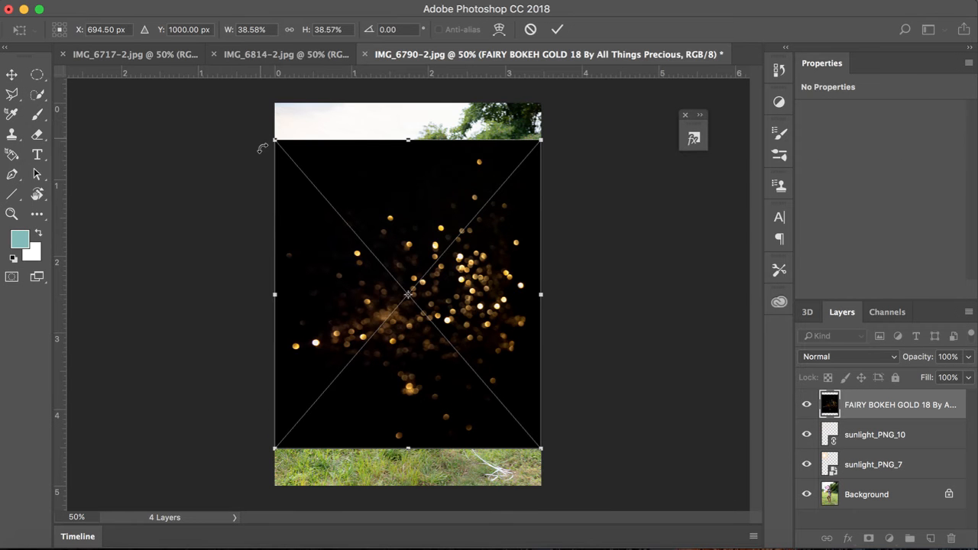
Move the bokeh overlay down over the grass to about X 904.5 px, Y 2166 px and set its blend mode to Screen.
left_click_drag(289, 207, 505, 301)
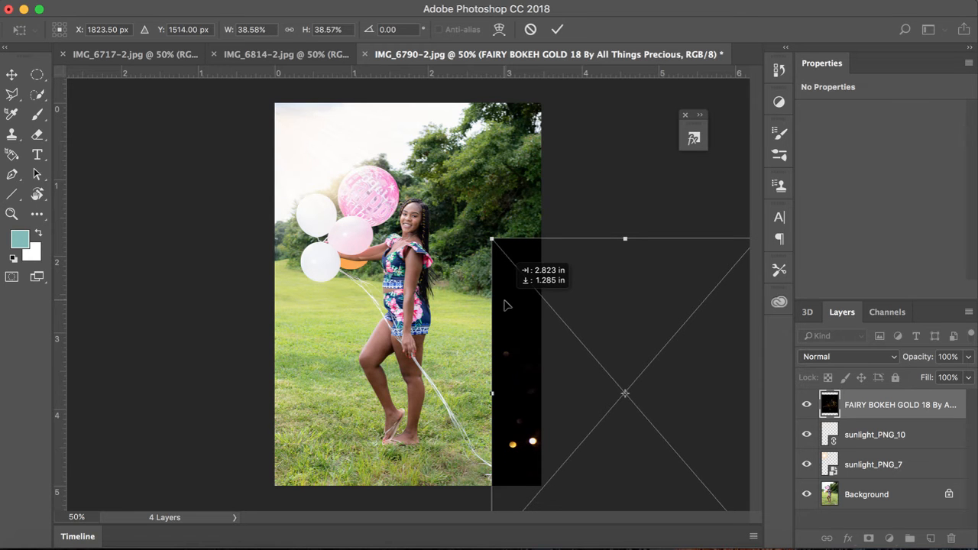
left_click_drag(504, 306, 273, 403)
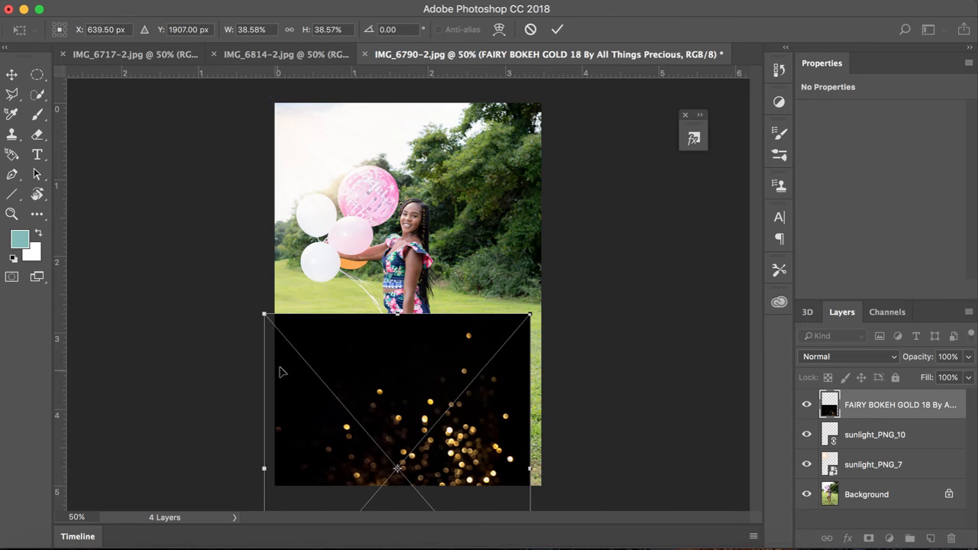
left_click_drag(401, 337, 448, 387)
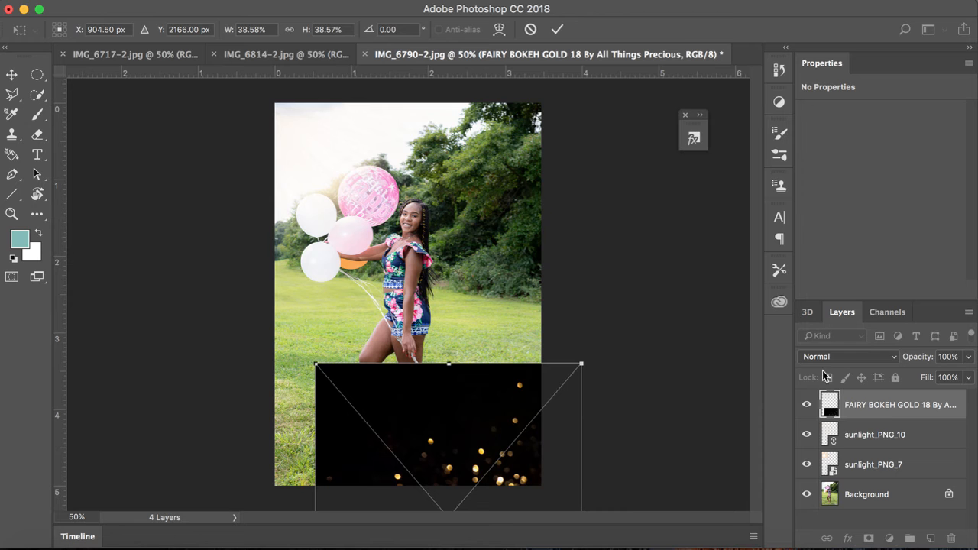
left_click(829, 360)
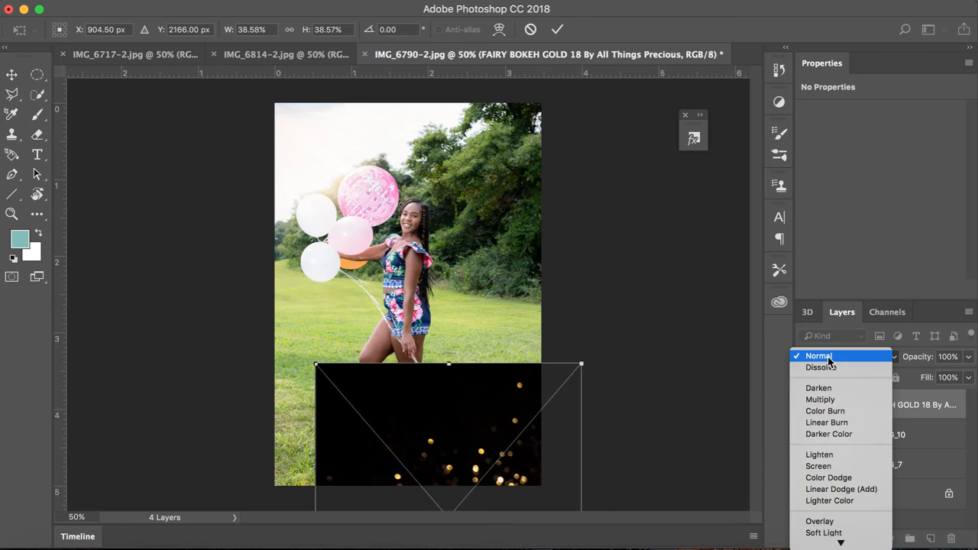
left_click(833, 466)
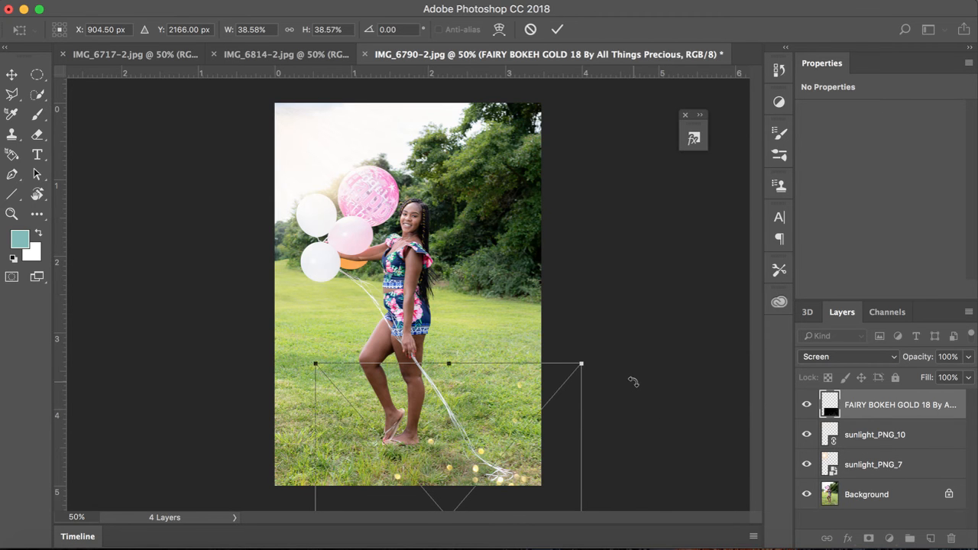
Rotate the bokeh overlay 90° clockwise, move it over the photo's lower-left grass at about X 333 px, Y 1952.5 px, and commit the placement.
left_click_drag(479, 403, 468, 284)
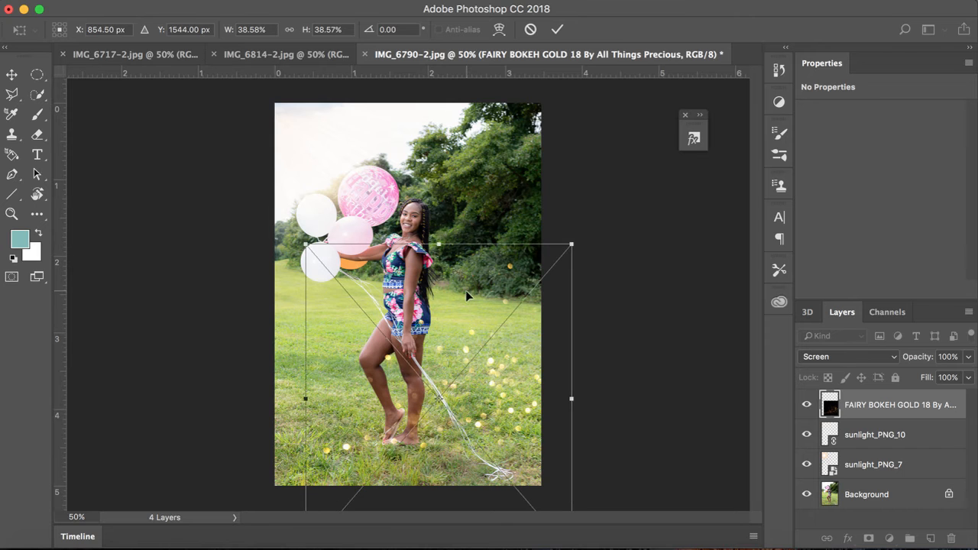
left_click_drag(566, 334, 557, 241)
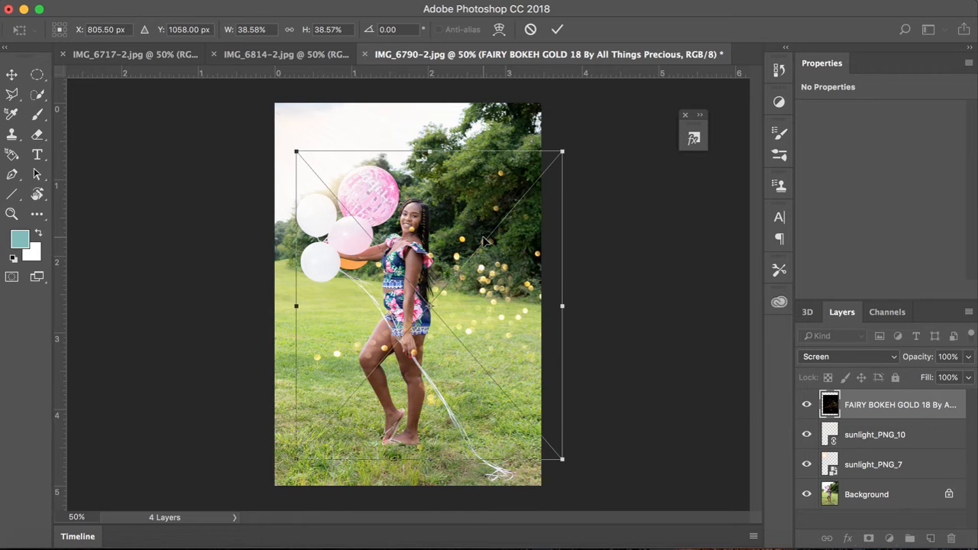
right_click(484, 241)
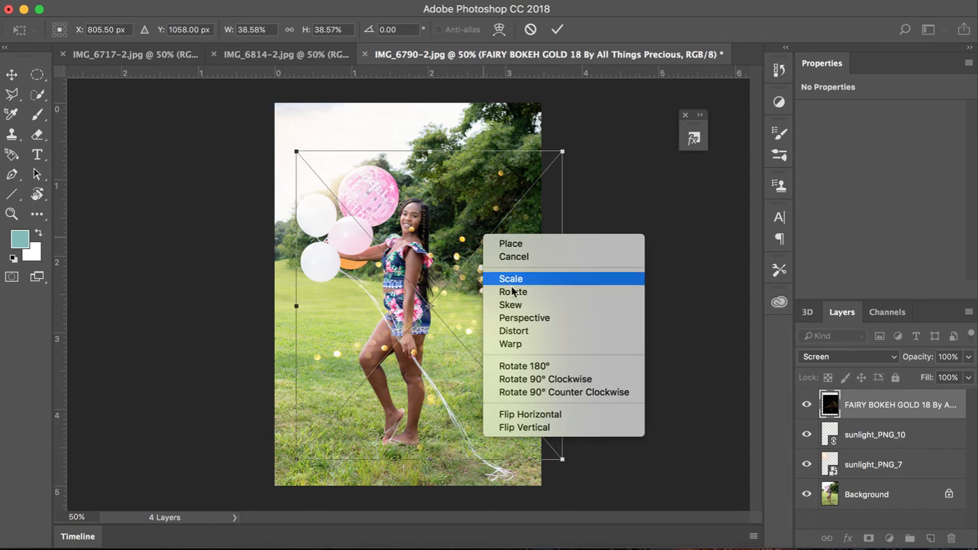
left_click(572, 382)
left_click_drag(421, 345, 341, 510)
left_click_drag(354, 457, 336, 467)
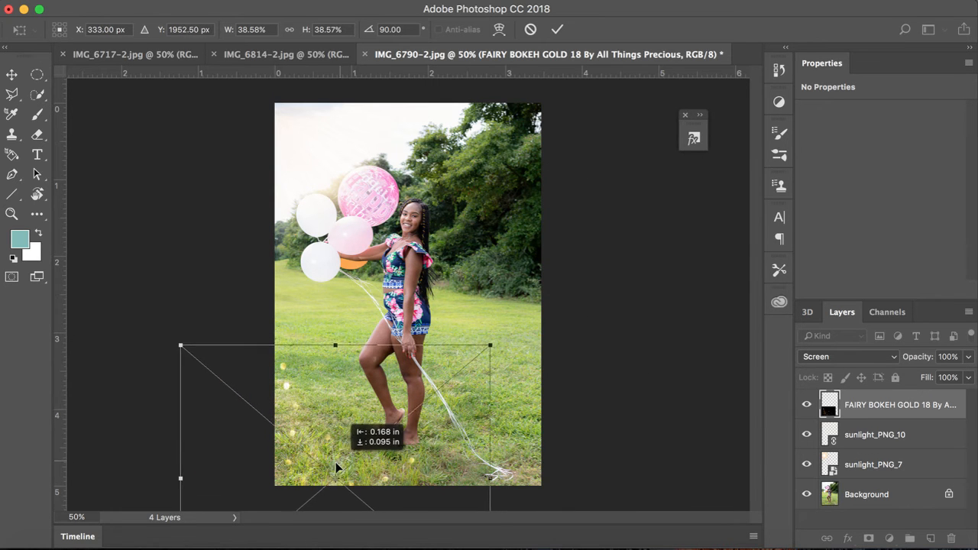
left_click(557, 29)
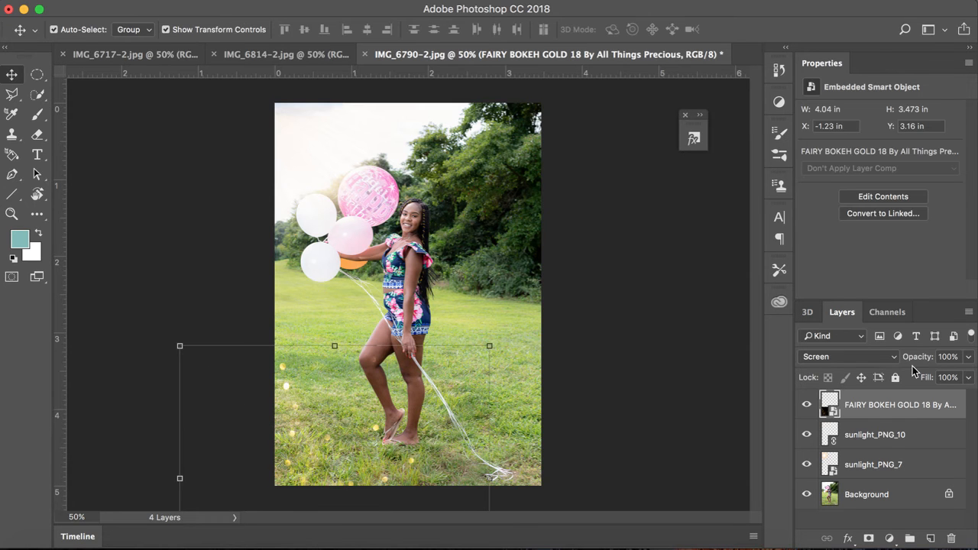
Duplicate the FAIRY BOKEH GOLD 18 layer and move the copy across the grass to about X 1.1 in, Y 3.16 in.
right_click(879, 413)
left_click(820, 437)
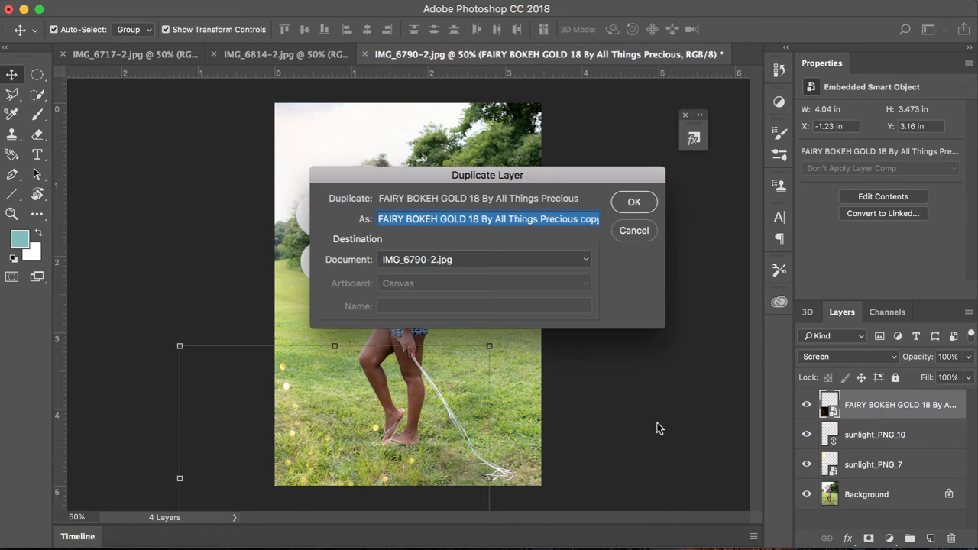
left_click(633, 202)
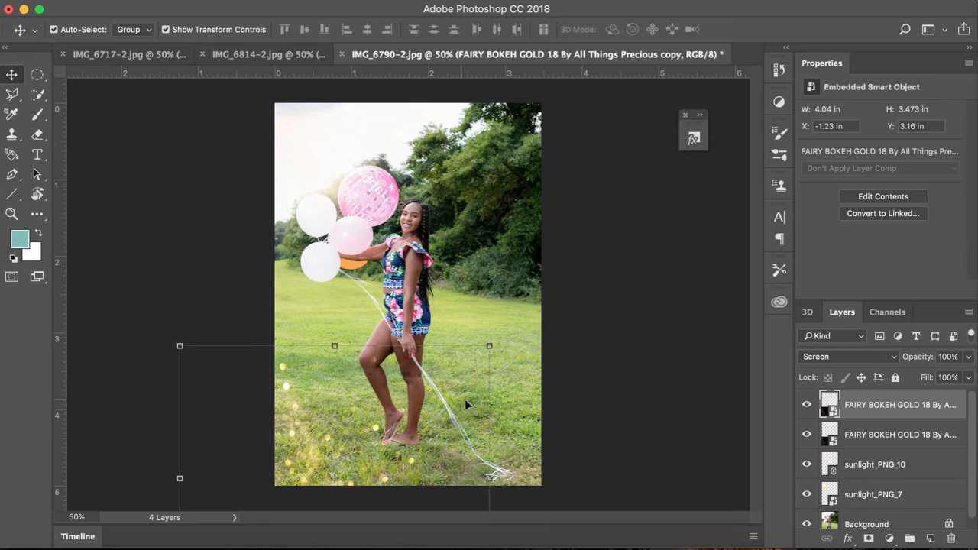
left_click_drag(391, 393, 530, 396)
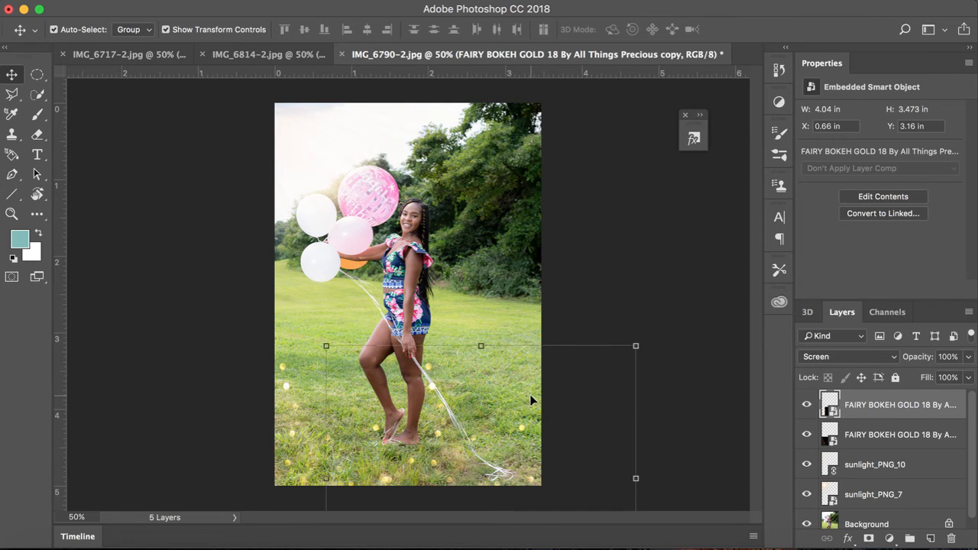
left_click_drag(485, 418, 522, 410)
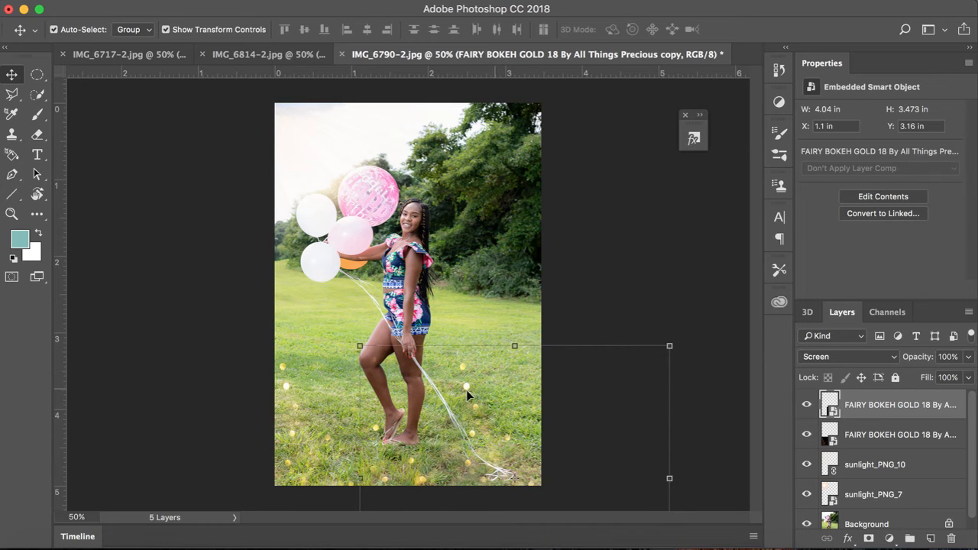
Scale the bokeh copy to about 34.23% height, rotate it 180°, move it to about X 1328 px, Y 2134.5 px, commit and deselect.
left_click(359, 346)
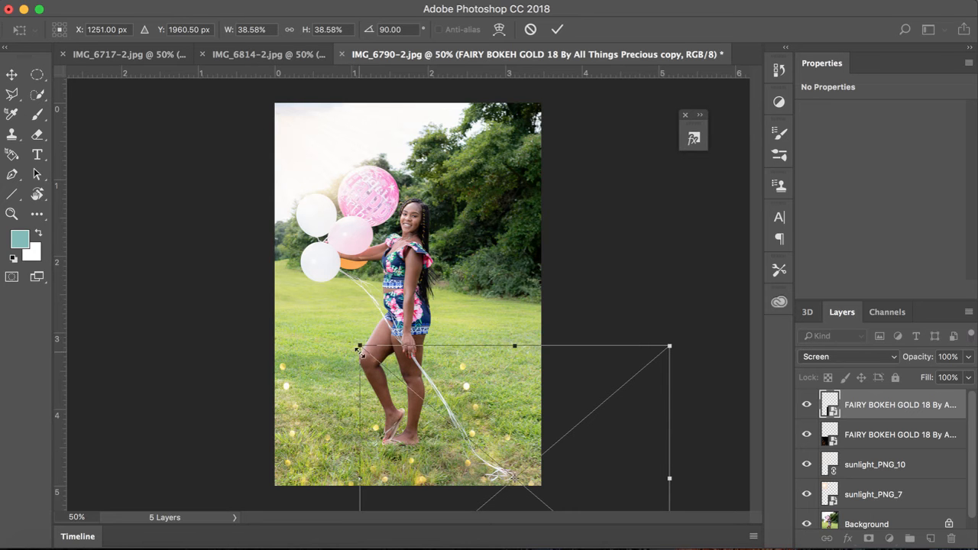
left_click_drag(360, 348, 400, 345)
right_click(473, 380)
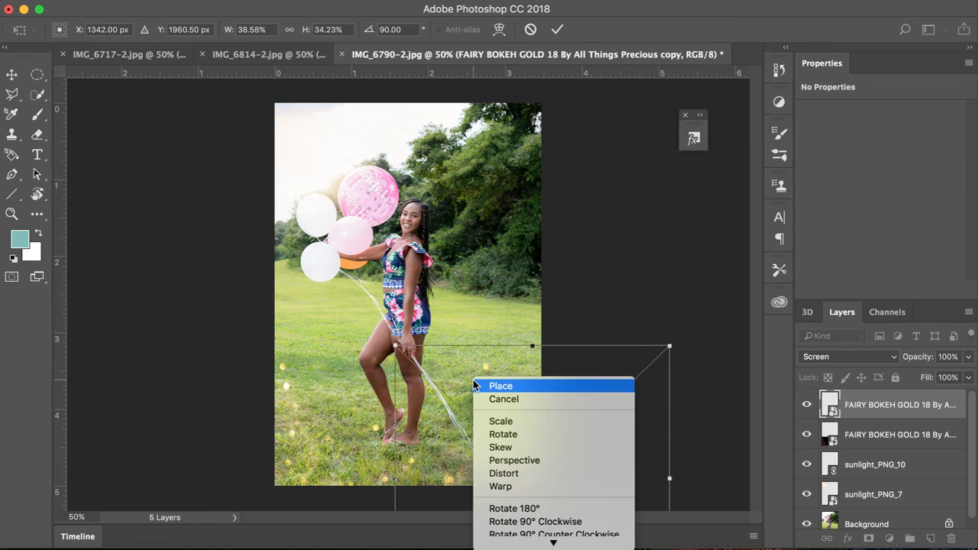
left_click(526, 509)
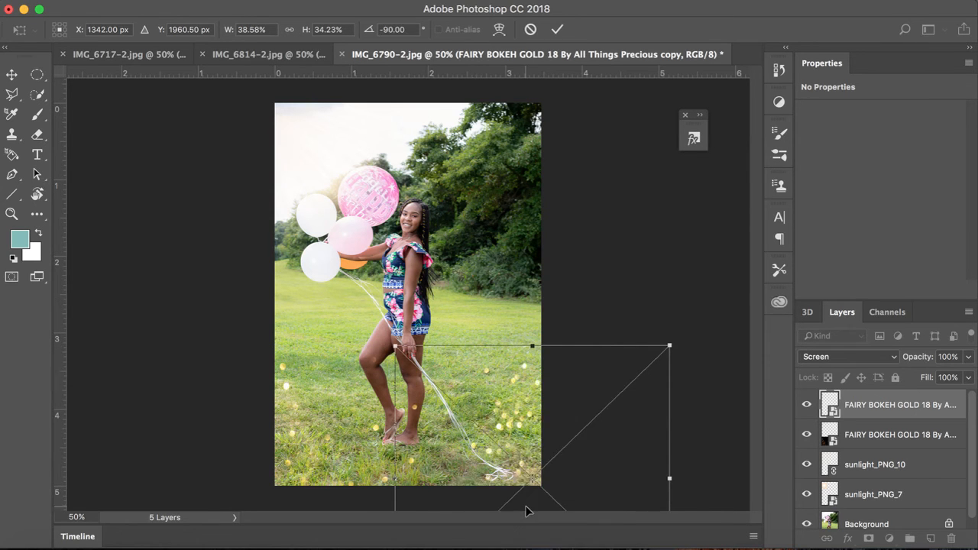
left_click_drag(514, 407, 511, 438)
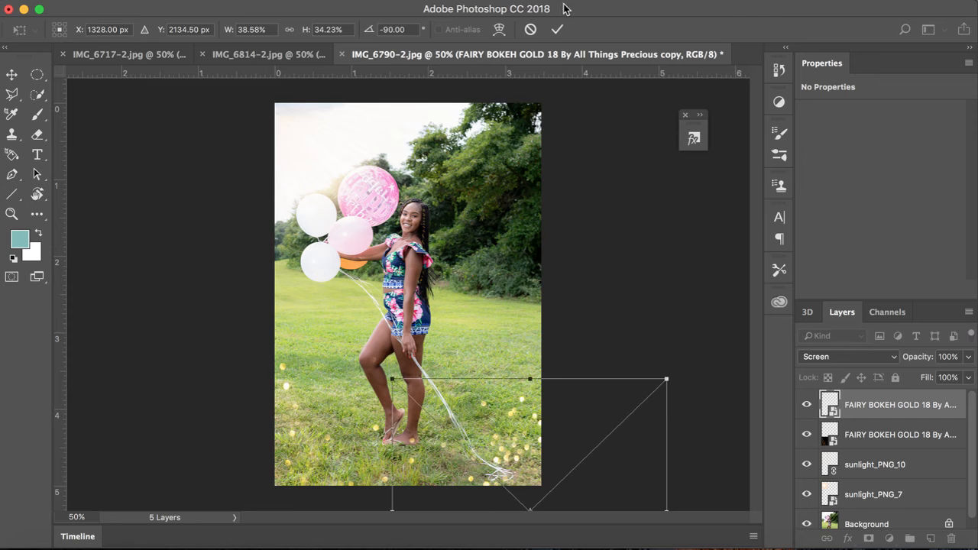
left_click(562, 29)
left_click(609, 299)
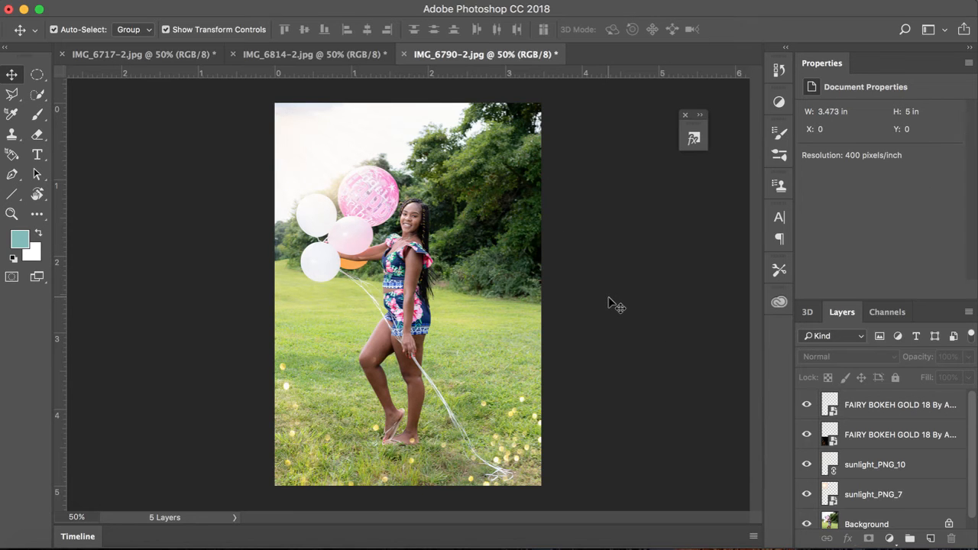
Duplicate the rotated bokeh copy, move the new copy toward the middle of the photo's lower edge, and deselect it.
right_click(866, 414)
left_click(787, 436)
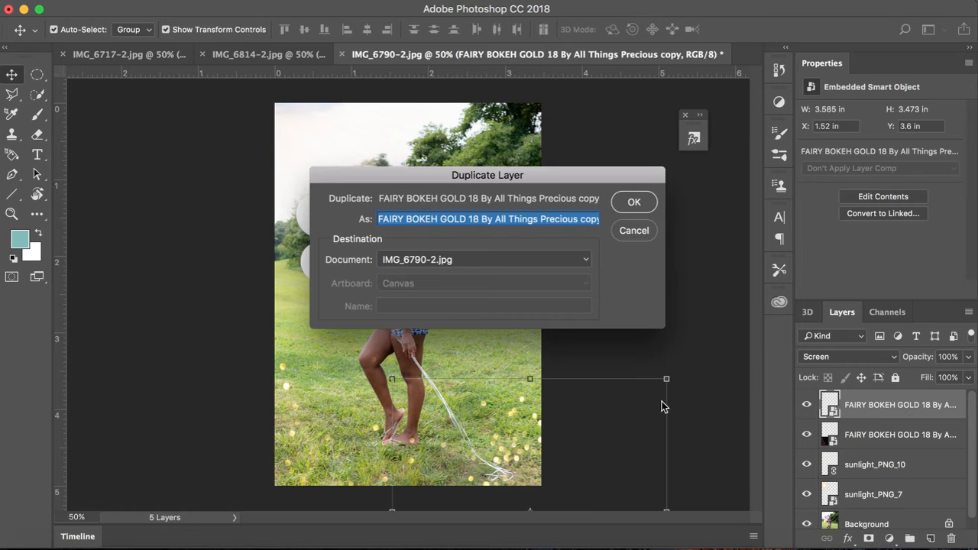
left_click(631, 203)
left_click_drag(454, 427, 372, 461)
left_click(636, 304)
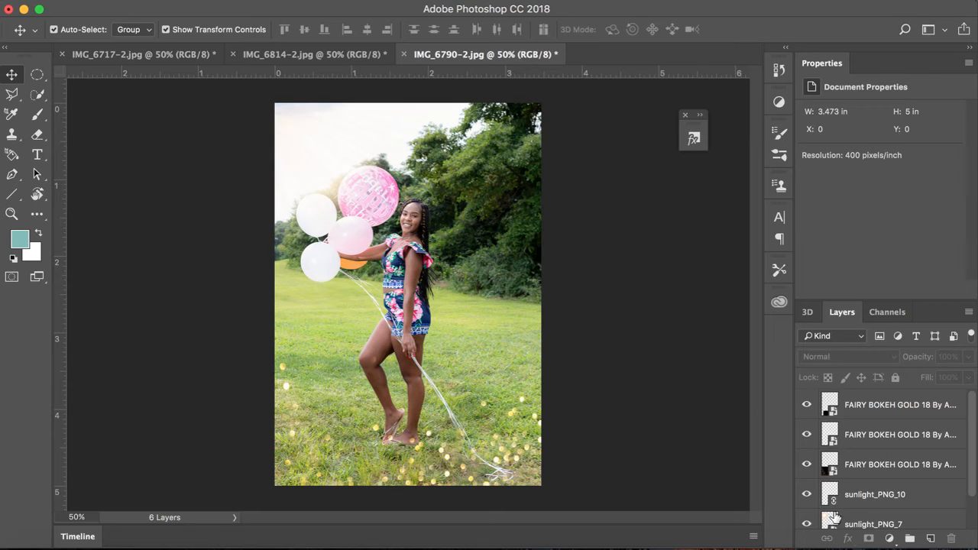
Reduce the sunlight_PNG_10 layer's fill to about 39% and deselect the layer.
scroll(883, 498, "down", 2)
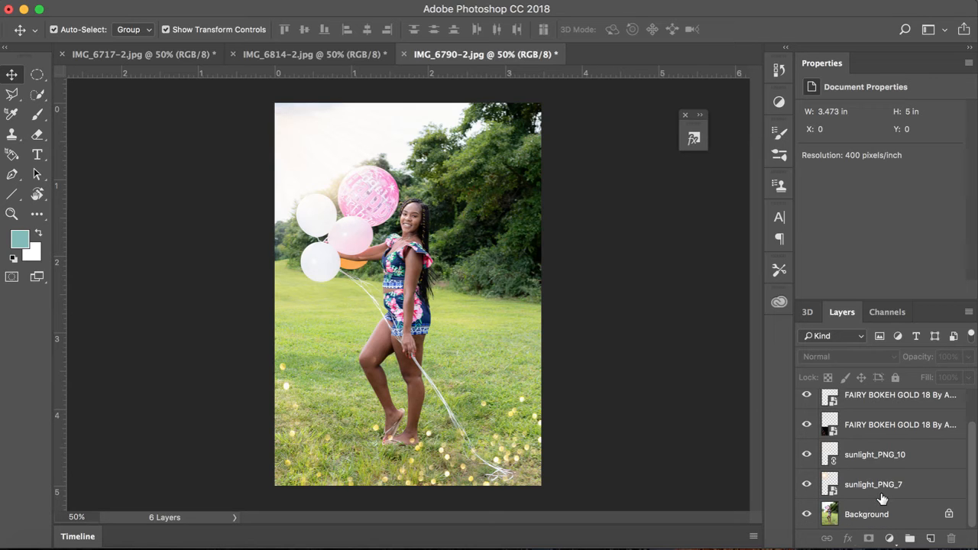
left_click(883, 498)
left_click_drag(369, 180, 370, 182)
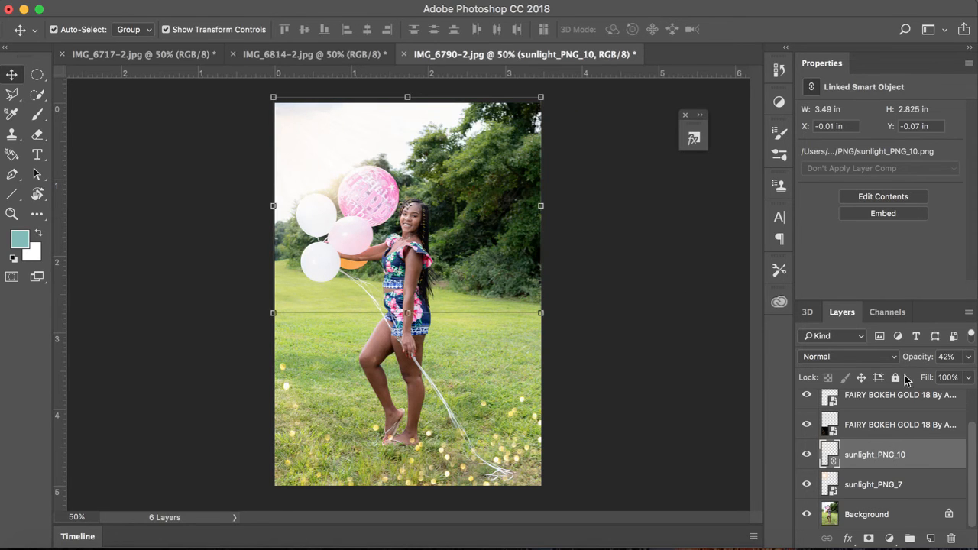
left_click(968, 377)
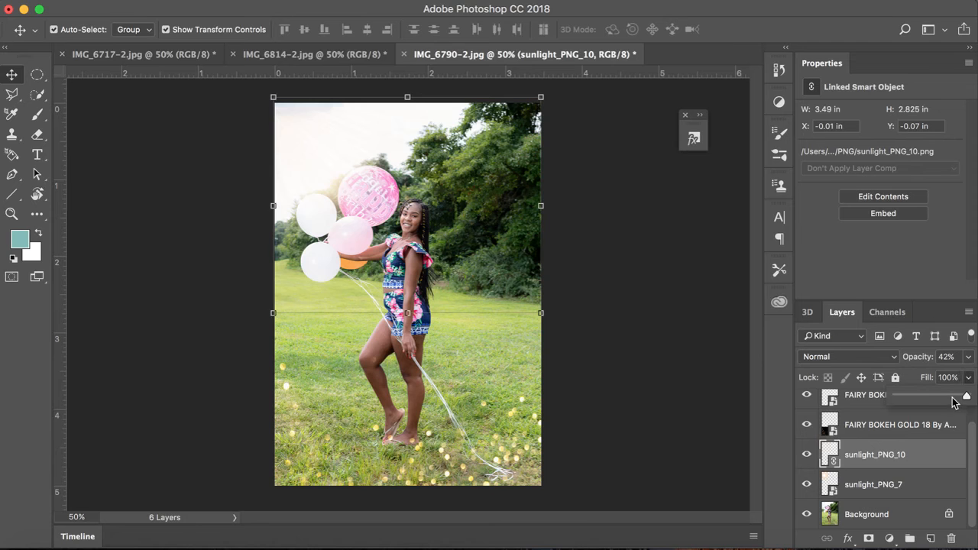
left_click(941, 397)
left_click(655, 338)
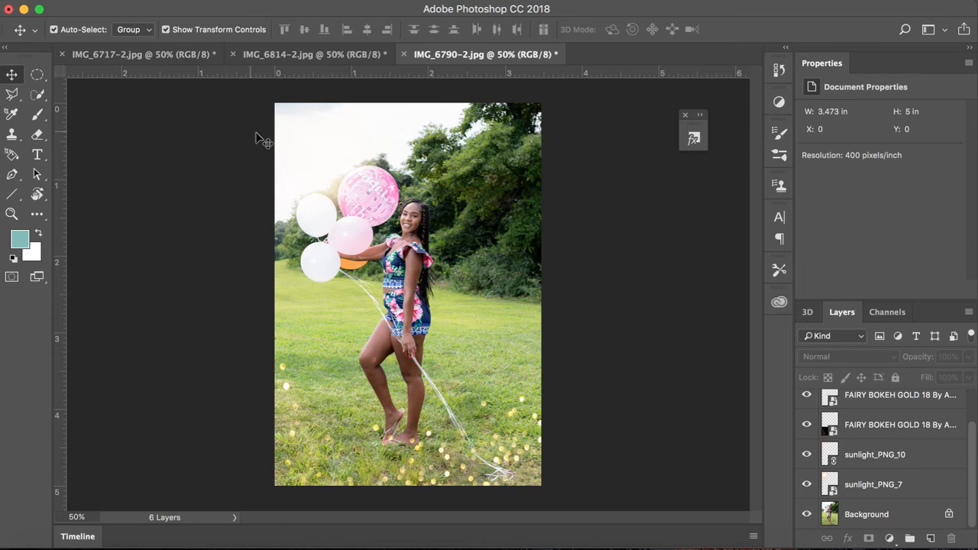
left_click(327, 151)
left_click(968, 378)
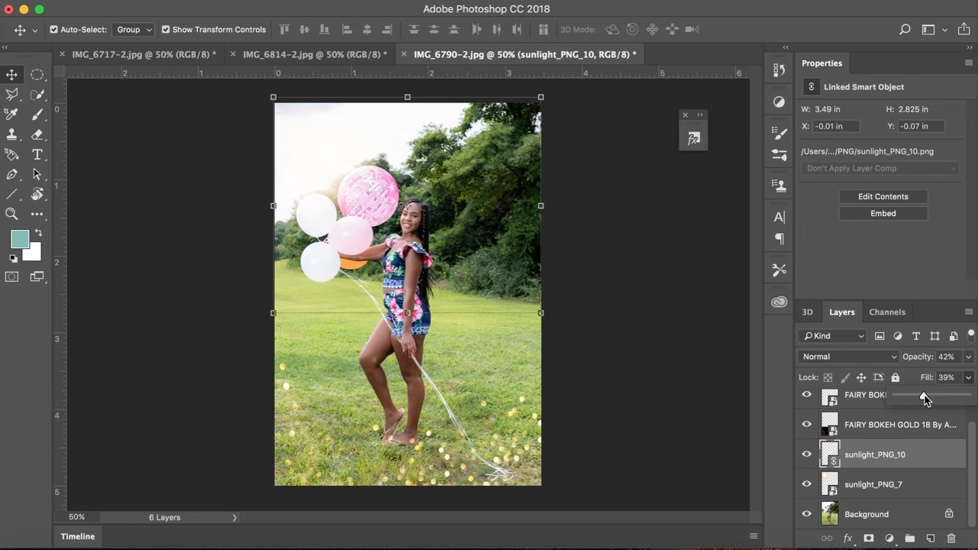
left_click(732, 368)
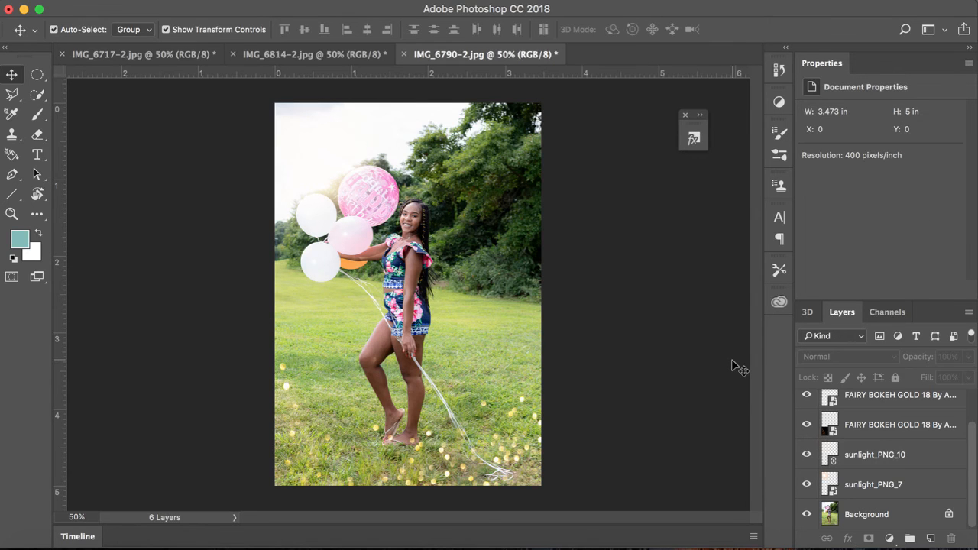
Duplicate the original FAIRY BOKEH GOLD 18 layer and move the copy up over the grass to about X -1.11 in, Y 2.3 in.
left_click(920, 434)
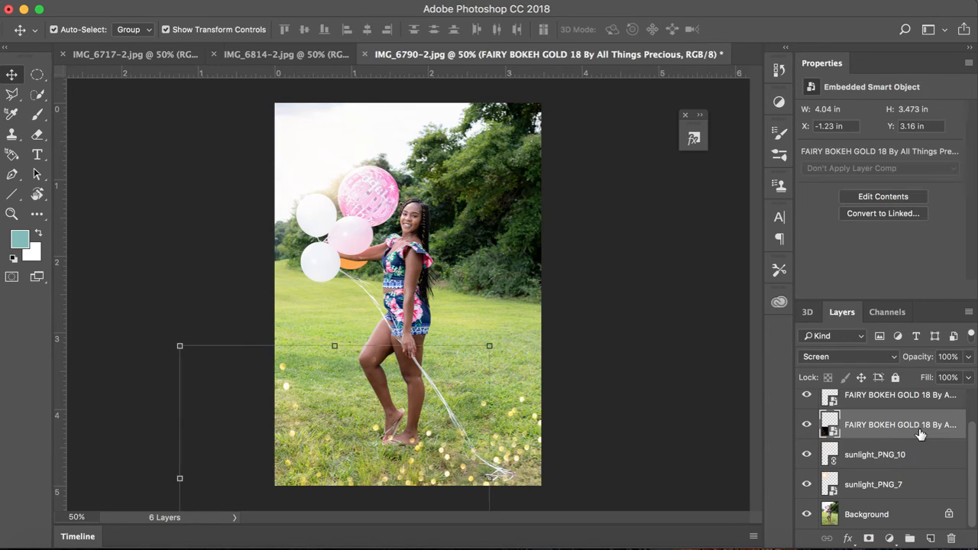
right_click(921, 434)
left_click(920, 434)
right_click(895, 440)
left_click(829, 462)
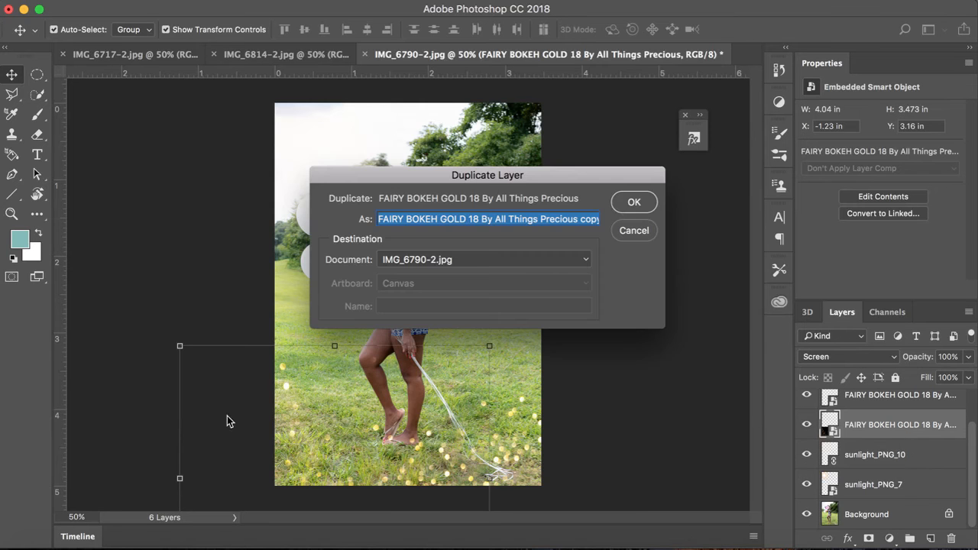
left_click(639, 203)
mouse_move(399, 340)
left_mouse_down()
mouse_move(380, 410)
mouse_move(528, 348)
mouse_move(577, 348)
mouse_move(405, 372)
mouse_move(377, 354)
mouse_move(401, 333)
left_mouse_up()
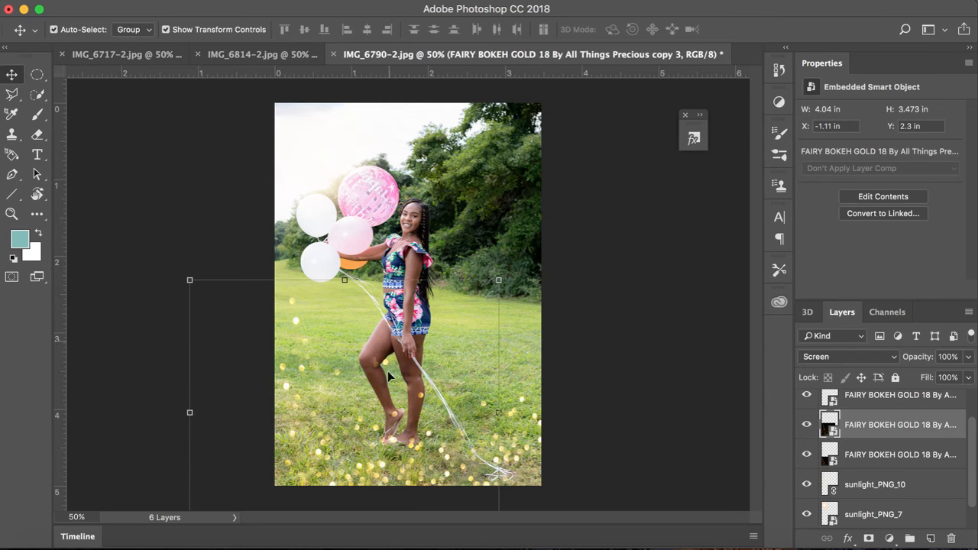
Scale the new bokeh copy to about 27.33% by 20.55%, rotate it 90°, move it to about X 1121.5 px, Y 1440 px, commit and deselect.
left_click_drag(497, 280, 341, 374)
left_click_drag(281, 421, 491, 347)
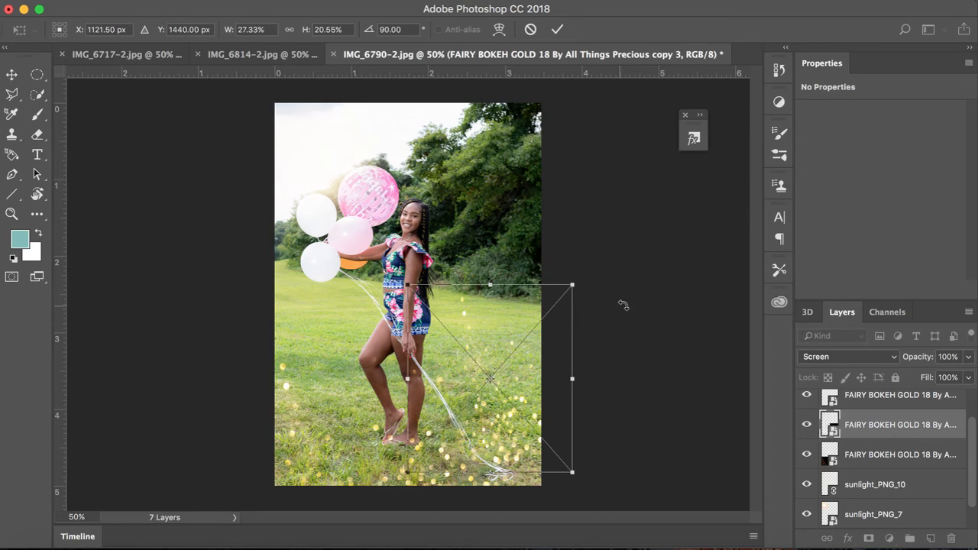
left_click(557, 30)
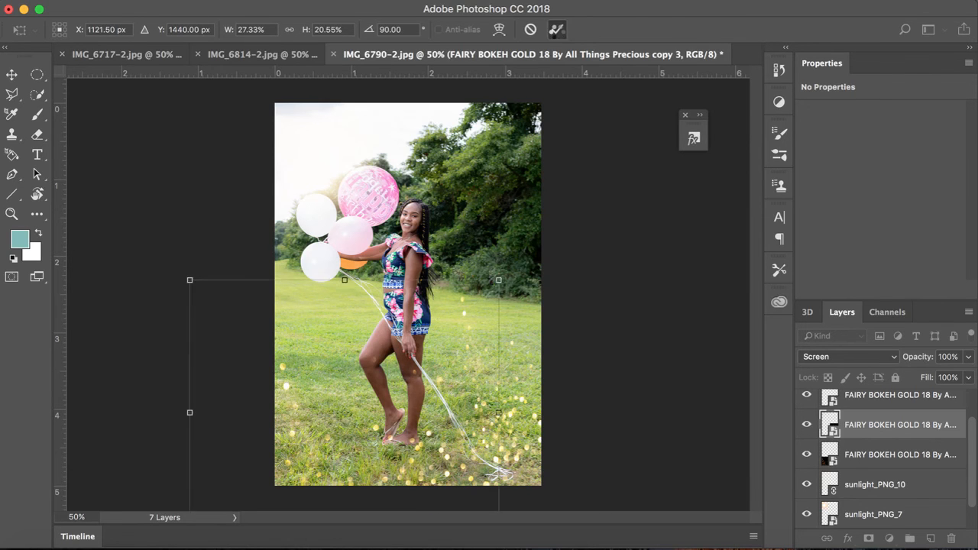
left_click(627, 220)
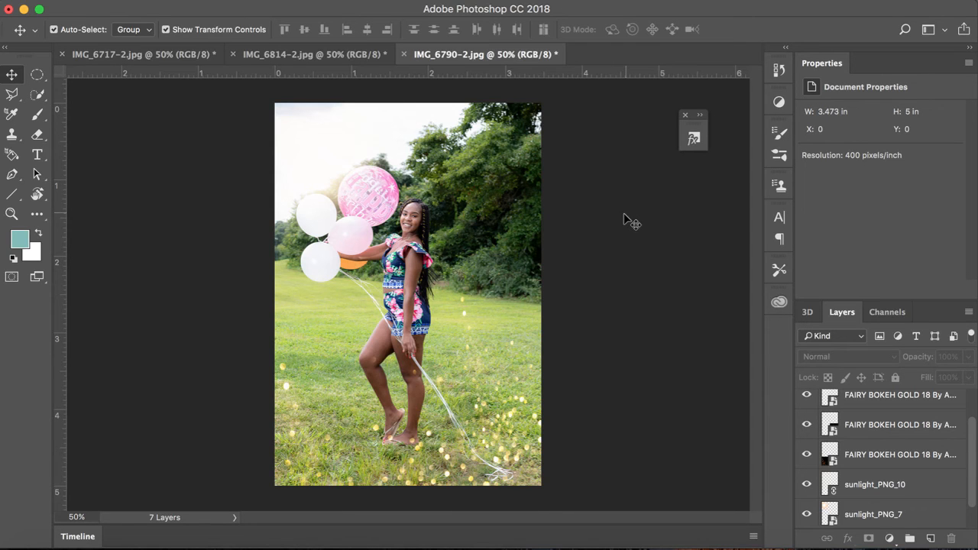
Duplicate the 90° rotated bokeh layer within IMG_6790-2.jpg and move the new copy to about X 2.24 in, Y 2.5 in.
left_click(502, 416)
left_click(491, 376)
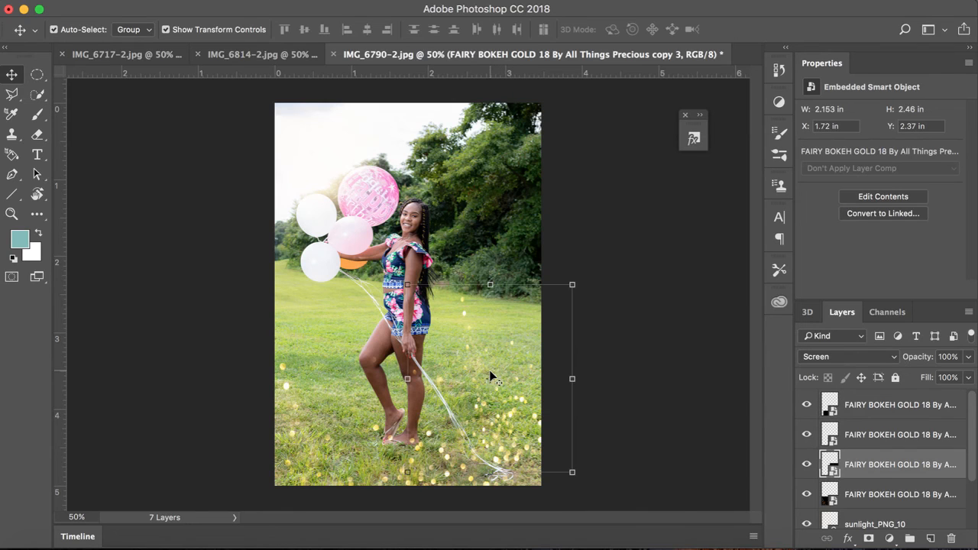
right_click(872, 469)
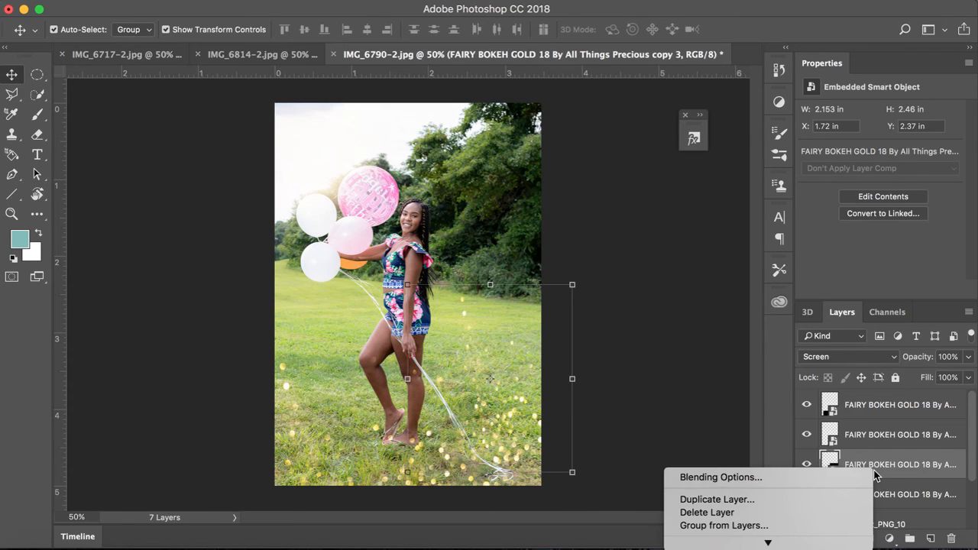
left_click(815, 500)
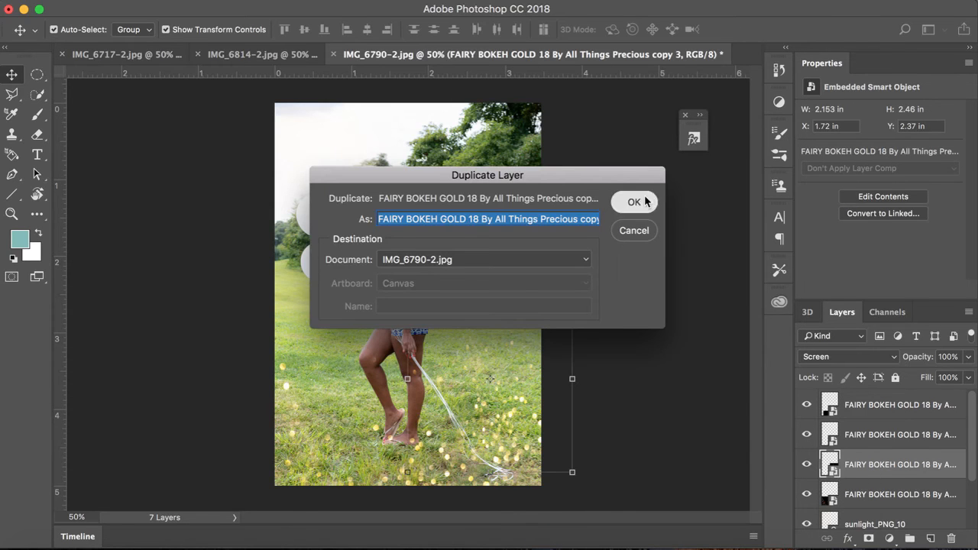
left_click(644, 202)
left_click_drag(504, 341, 524, 349)
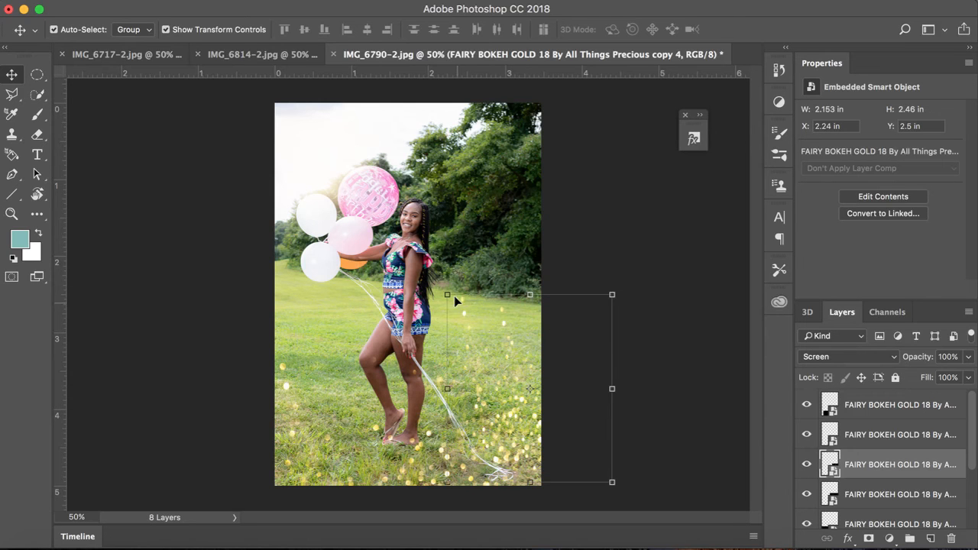
Rotate the new bokeh copy 180°, scale its width to about 18.61%, and move it to about X 1273.5 px, Y 1335 px.
key("ctrl+t")
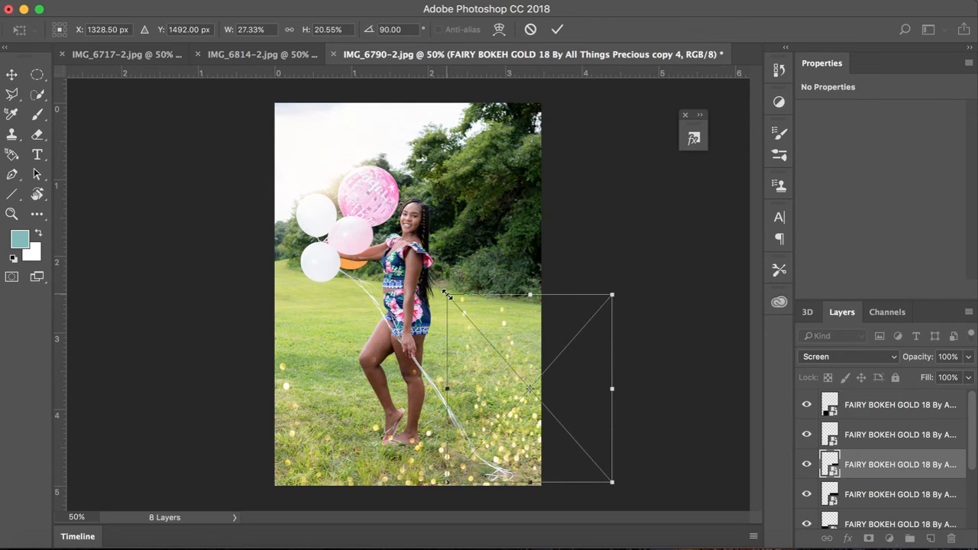
right_click(486, 318)
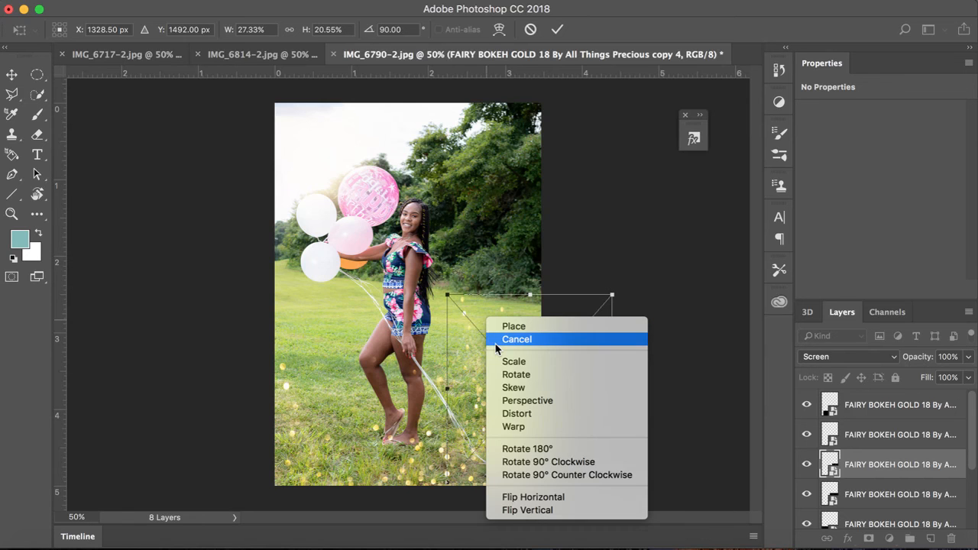
left_click(565, 450)
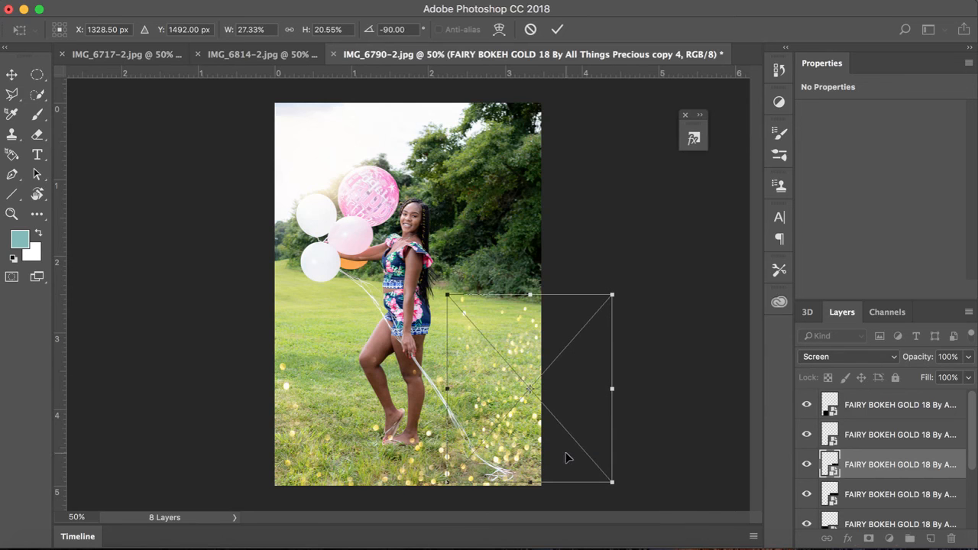
left_click_drag(504, 374, 520, 345)
left_click_drag(537, 472, 533, 411)
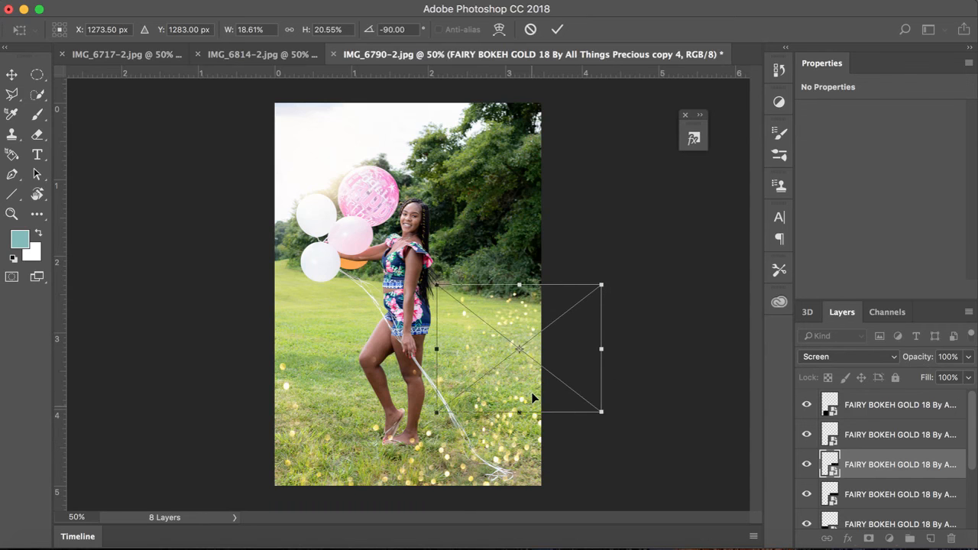
left_click_drag(529, 343, 528, 359)
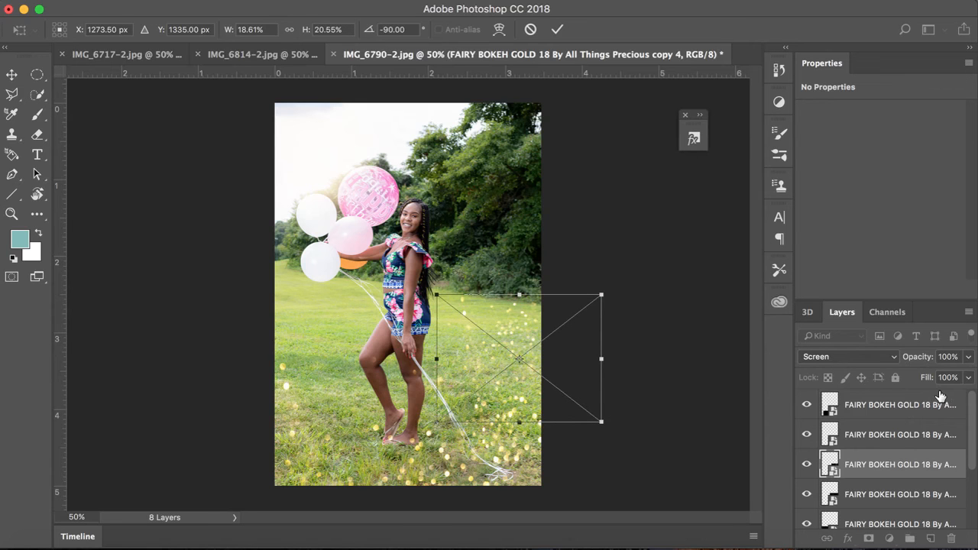
Reduce the bokeh copy's fill to about 67% and its opacity to about 51%, commit the transform and deselect the layer.
left_click(967, 377)
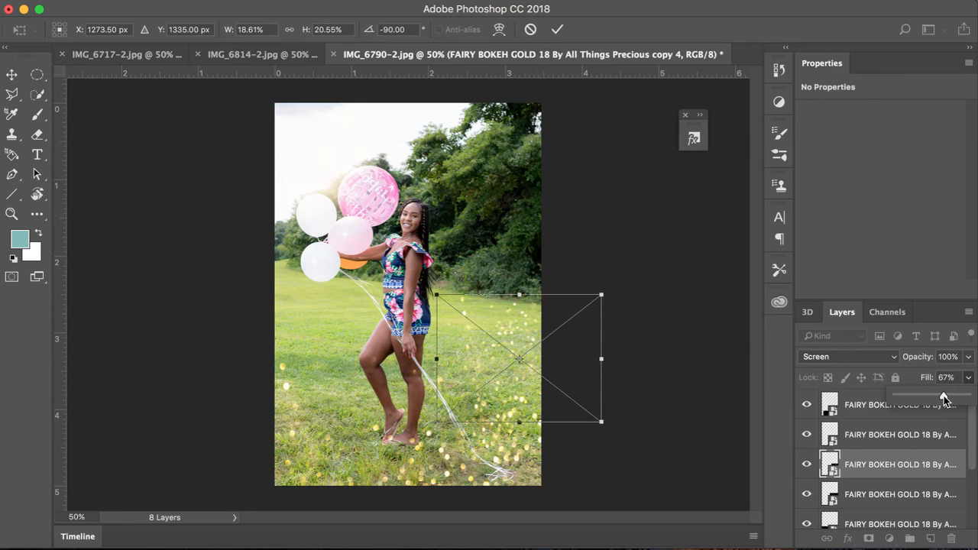
left_click(967, 356)
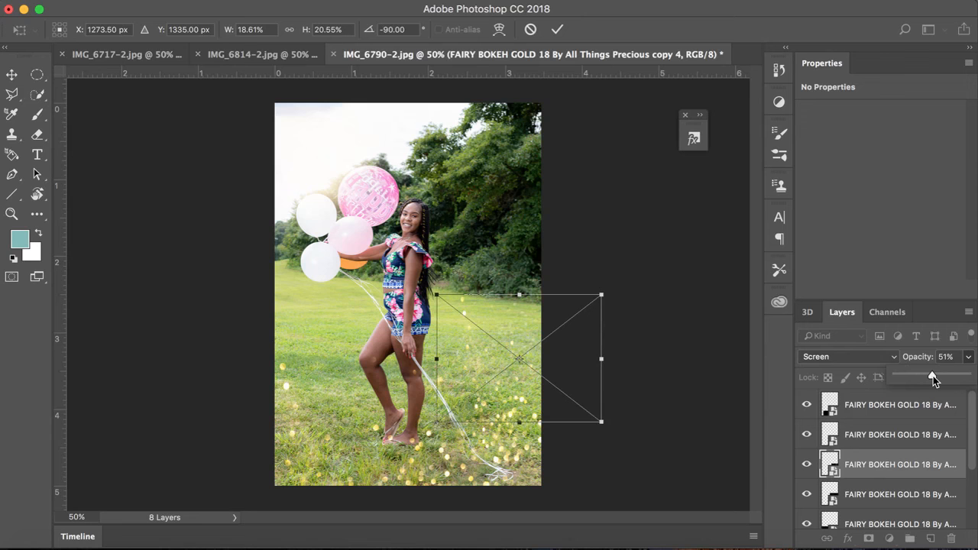
left_click(709, 413)
left_click(557, 29)
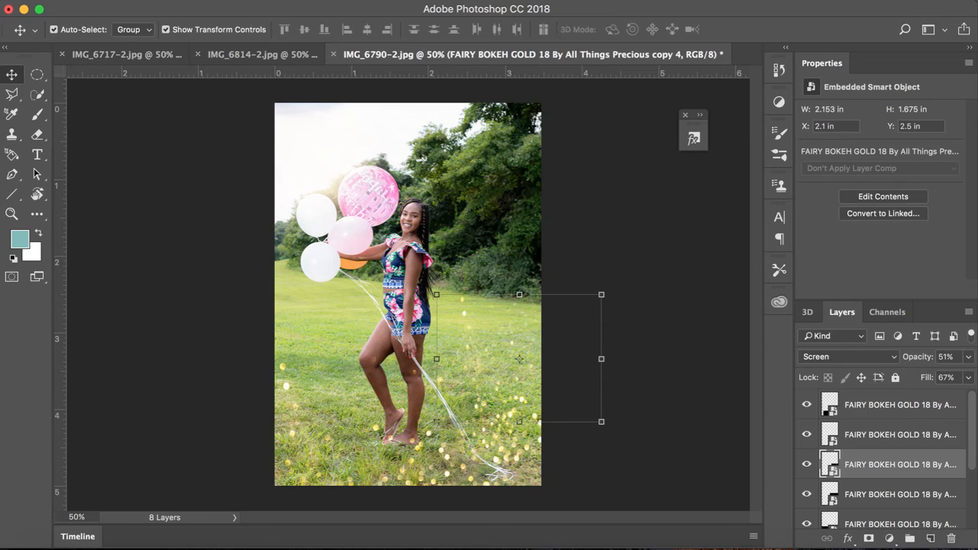
left_click(642, 222)
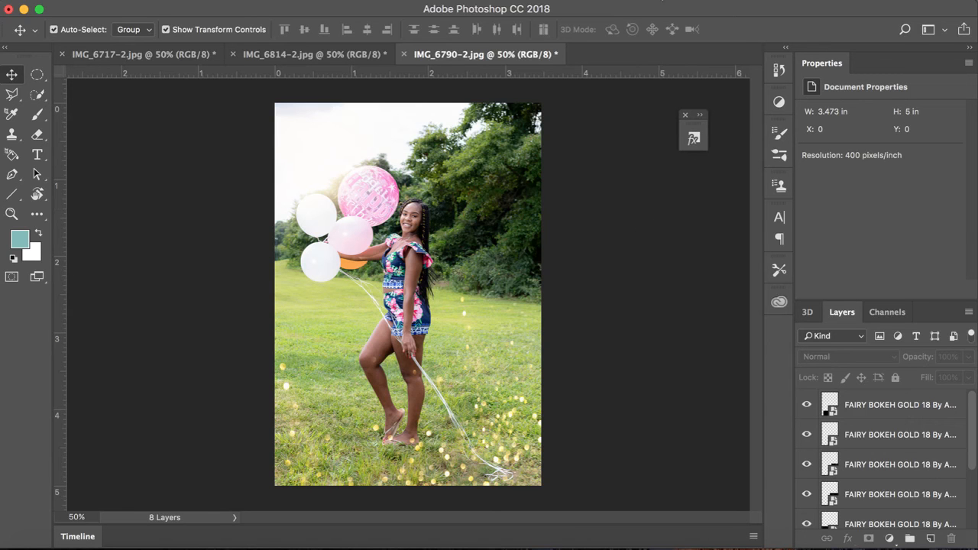
left_click(587, 8)
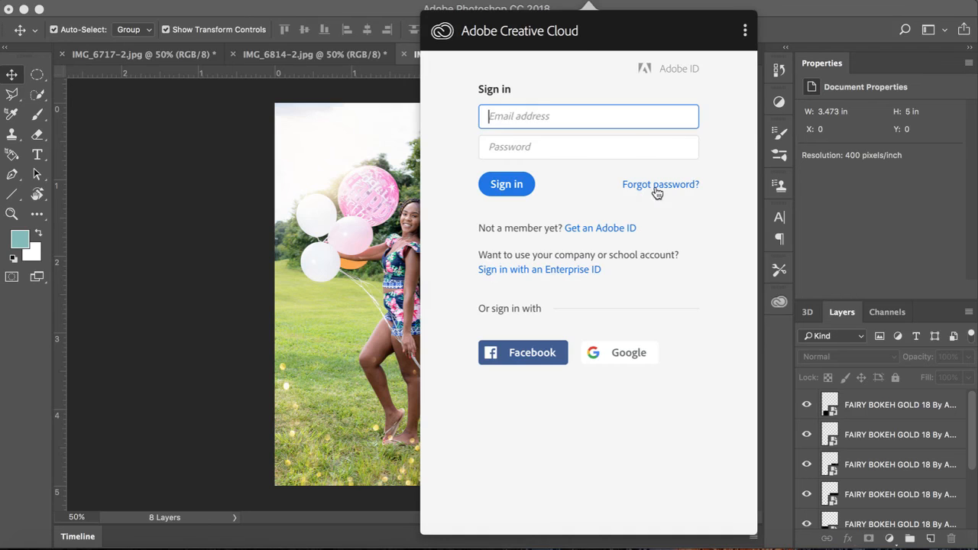
left_click(152, 371)
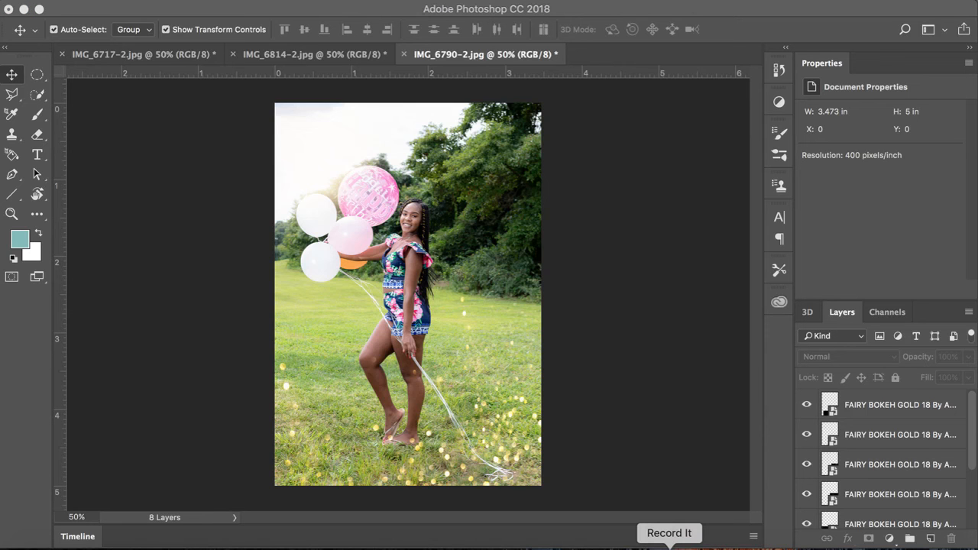
left_click(202, 130)
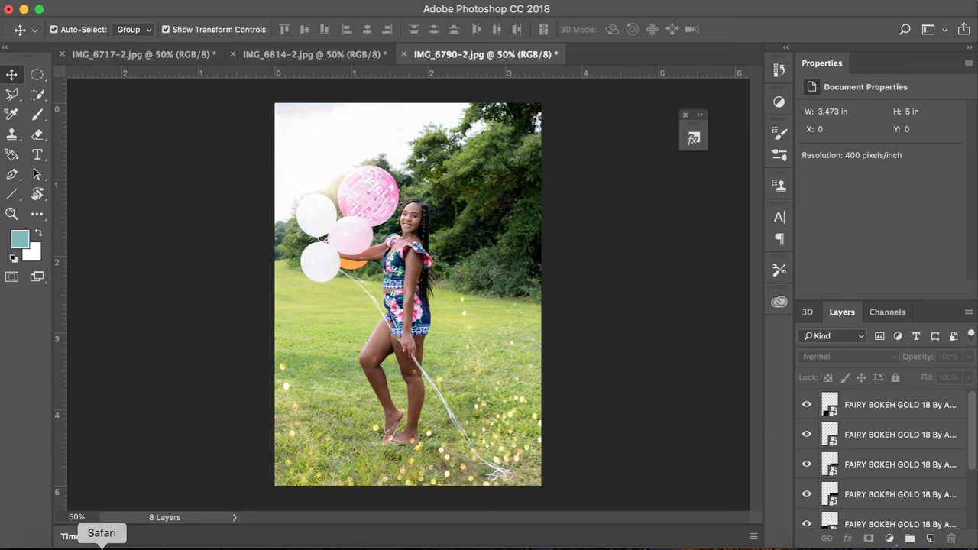
left_click(197, 544)
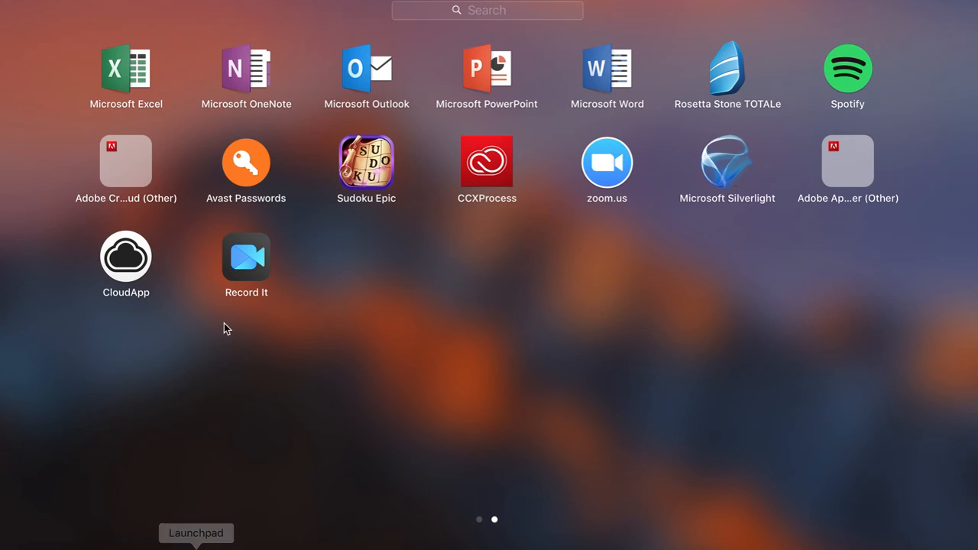
left_click(263, 269)
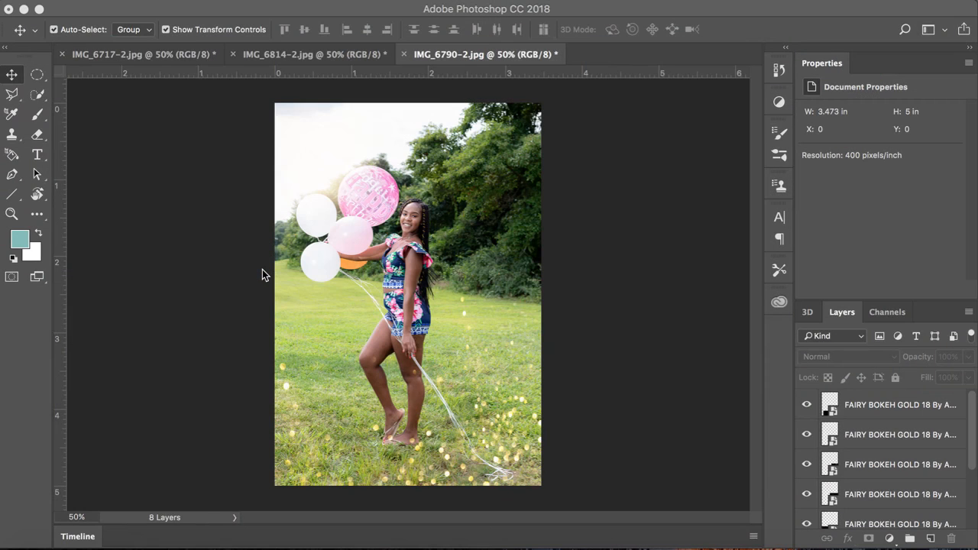